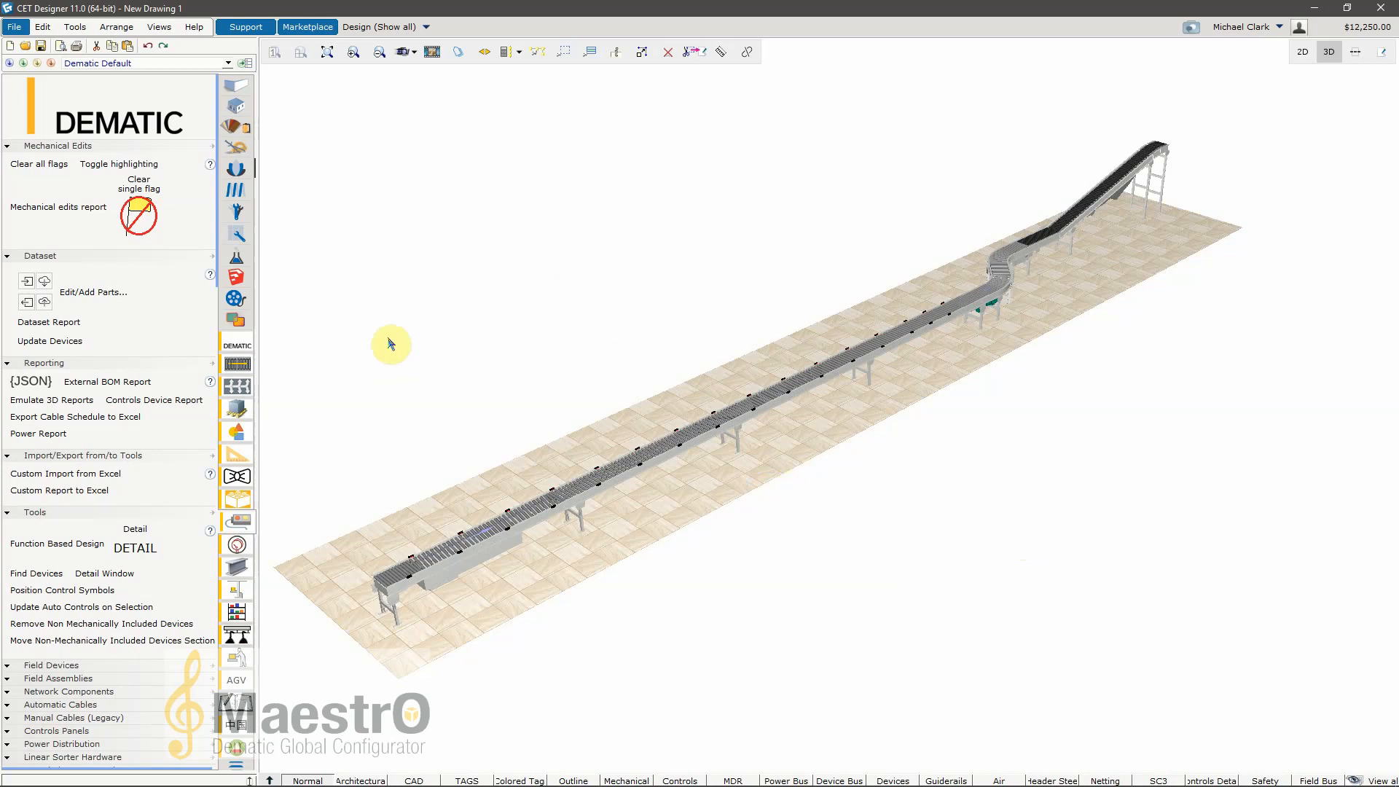
Step: Open the Controls Dataset Editor from the controls tools to edit or add parts
left_click(238, 520)
scroll(110, 656, "down", 2)
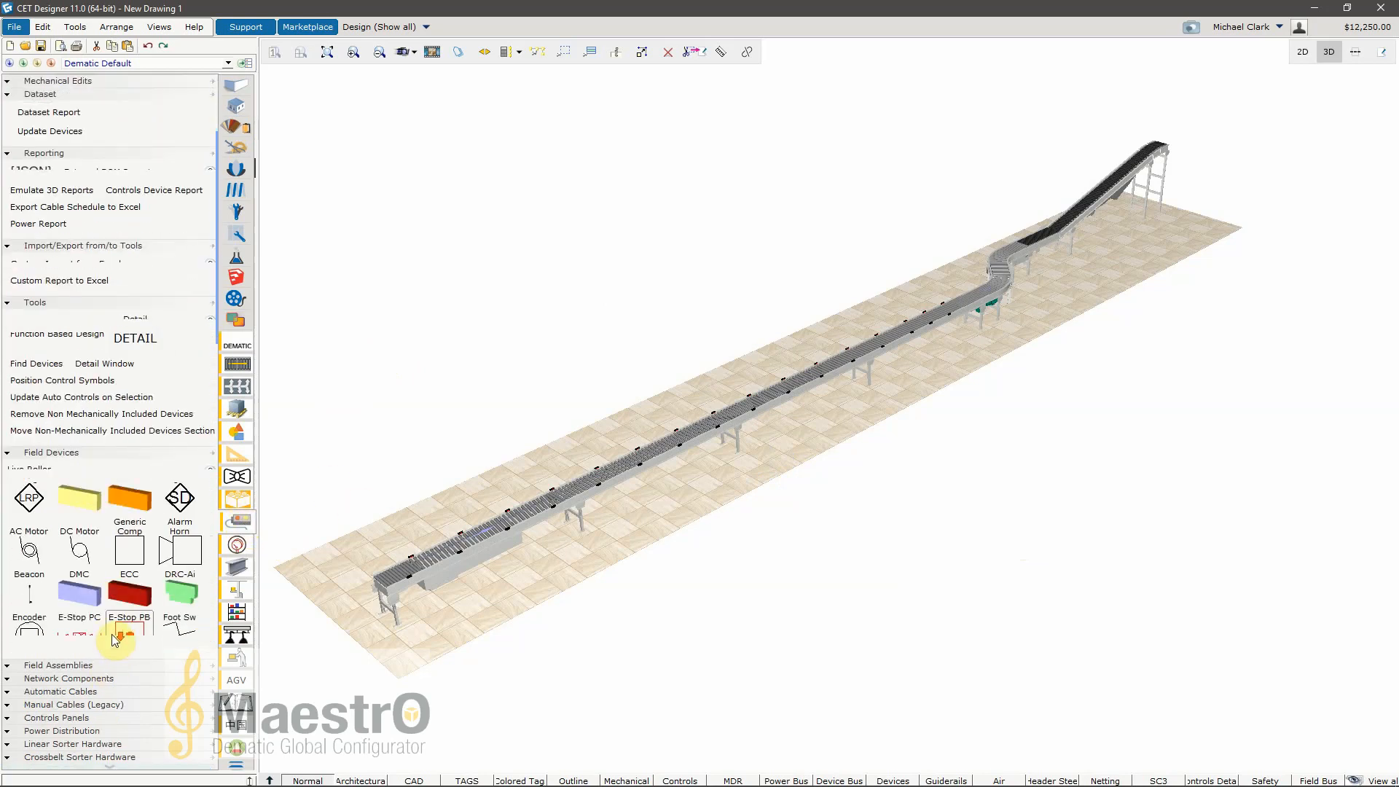
scroll(133, 557, "up", 6)
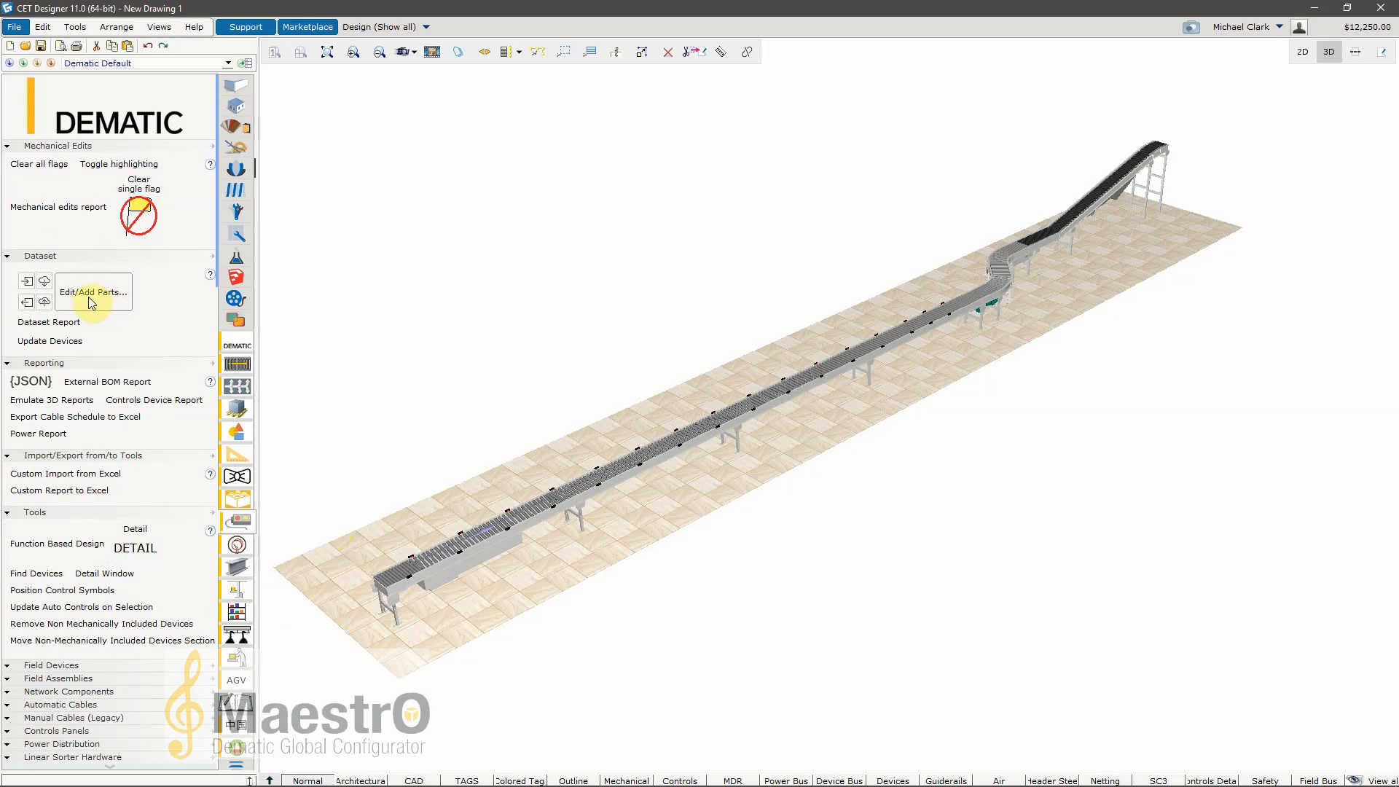
left_click(105, 305)
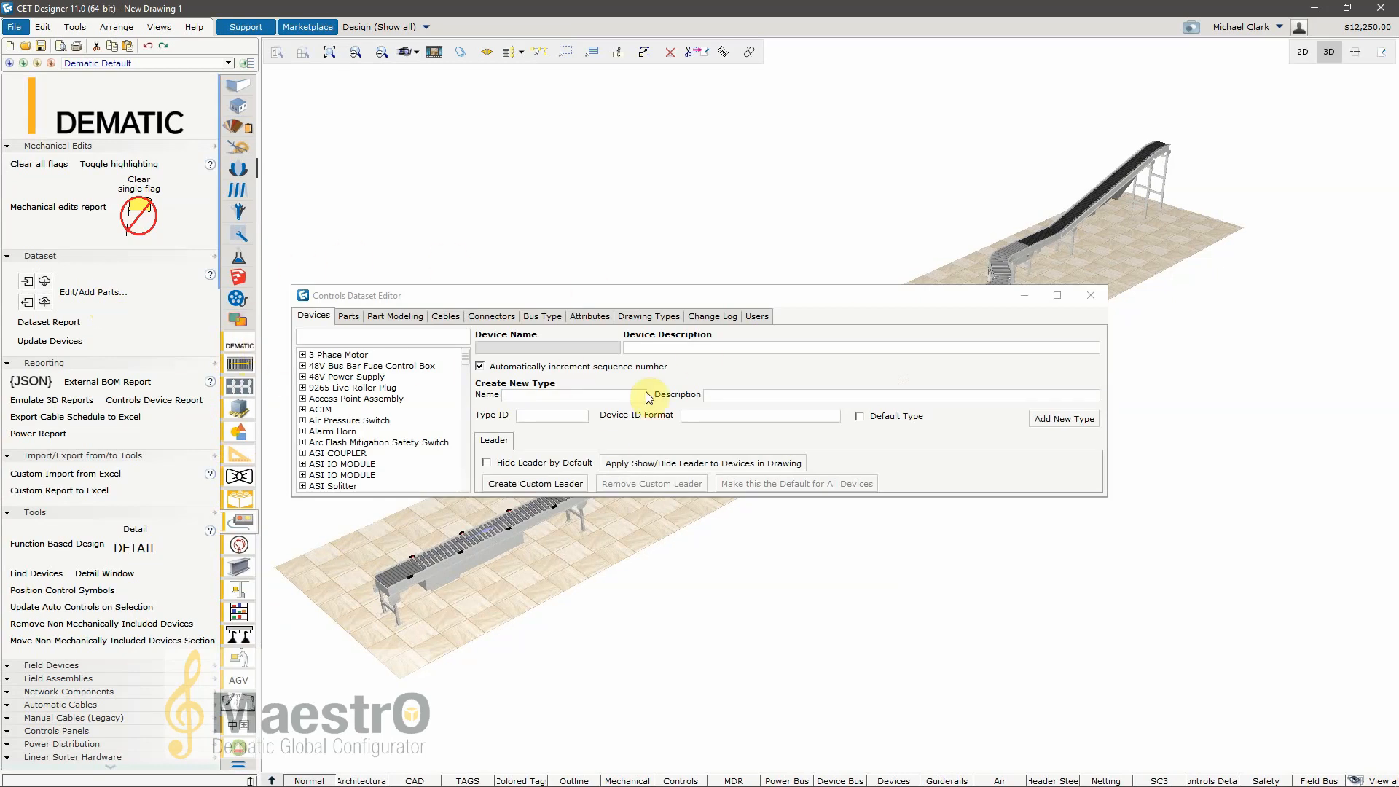
Step: Examine the device types defined under 3 Phase Motor, 48V Bus Bar Fuse Control Box, 48V Power Supply and 9265 Live Roller Plug
left_click(304, 356)
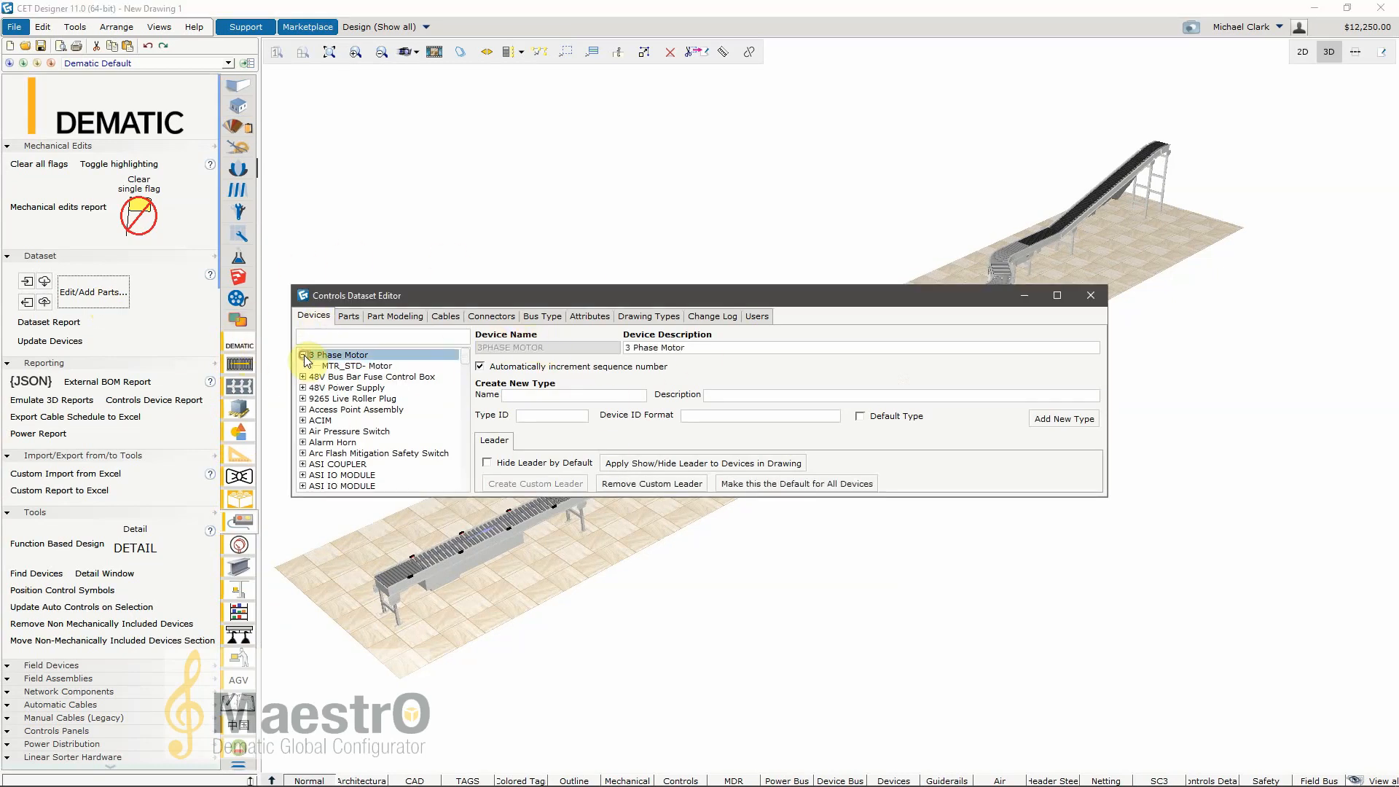
left_click(353, 366)
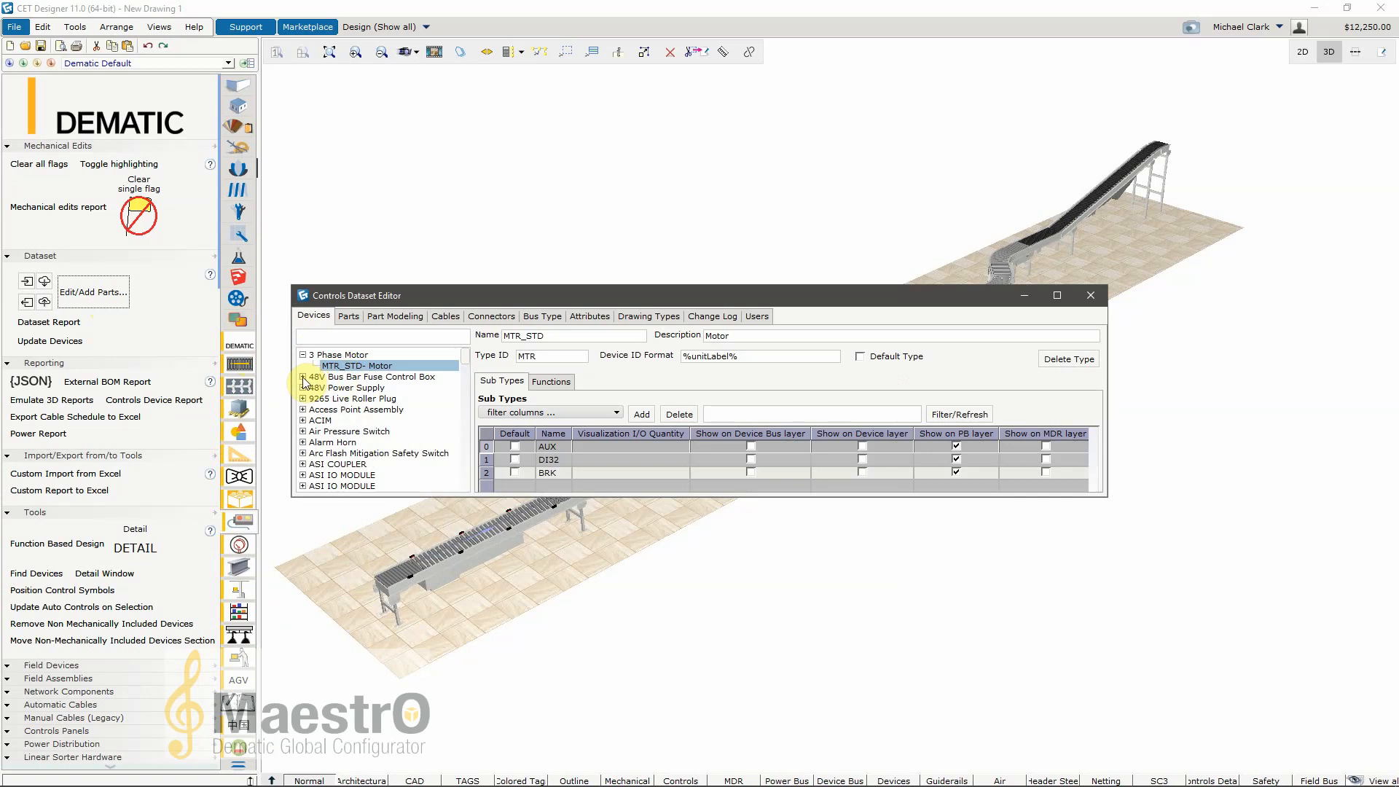
left_click(303, 377)
left_click(353, 388)
left_click(304, 400)
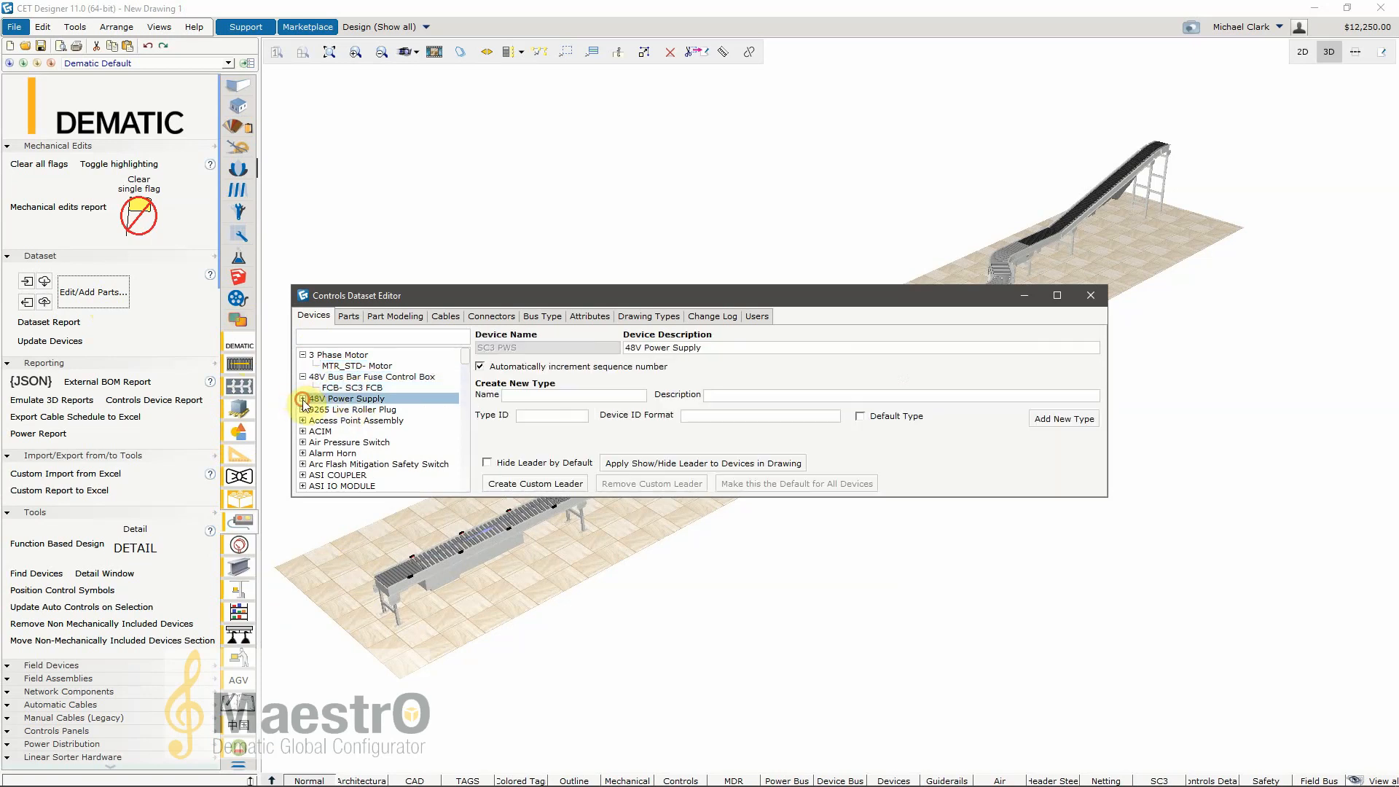
left_click(347, 409)
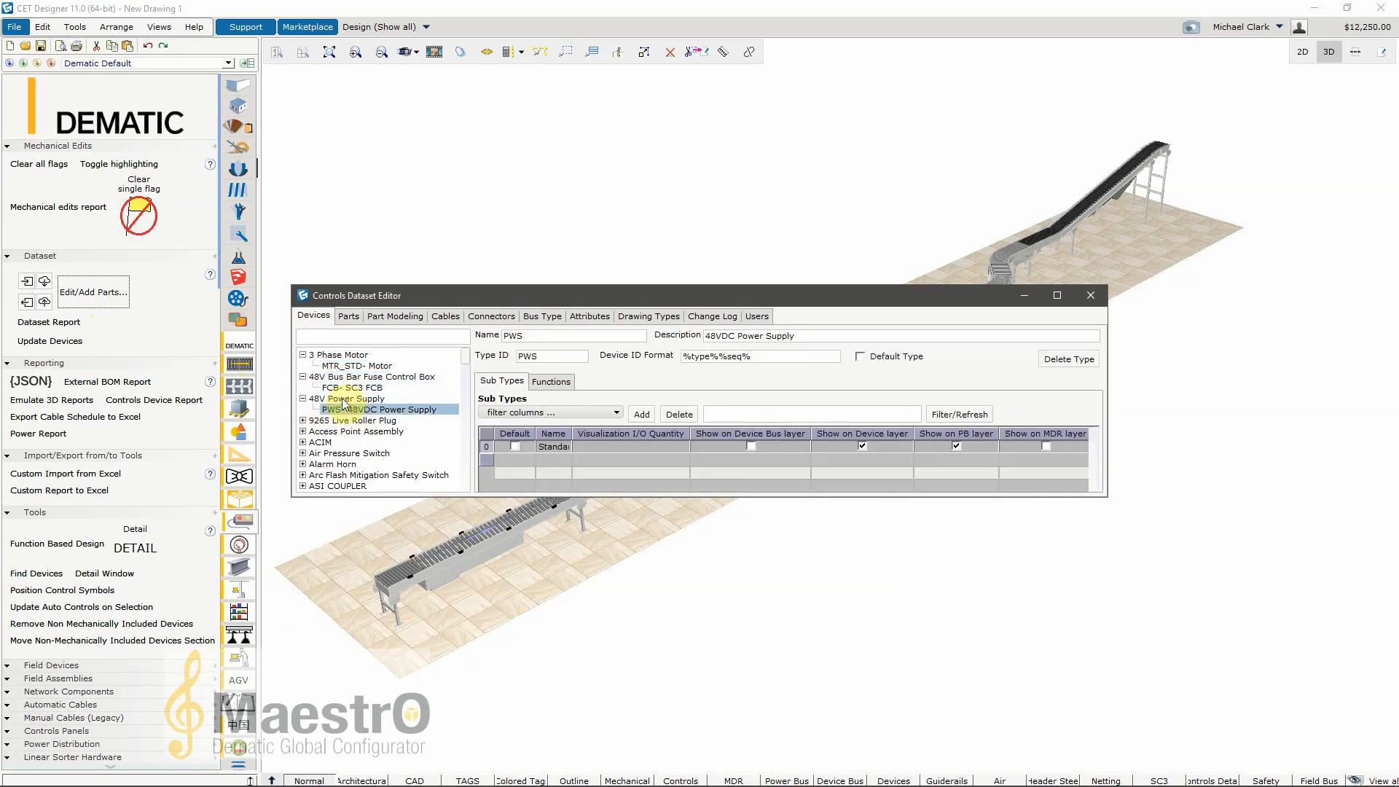
left_click(341, 421)
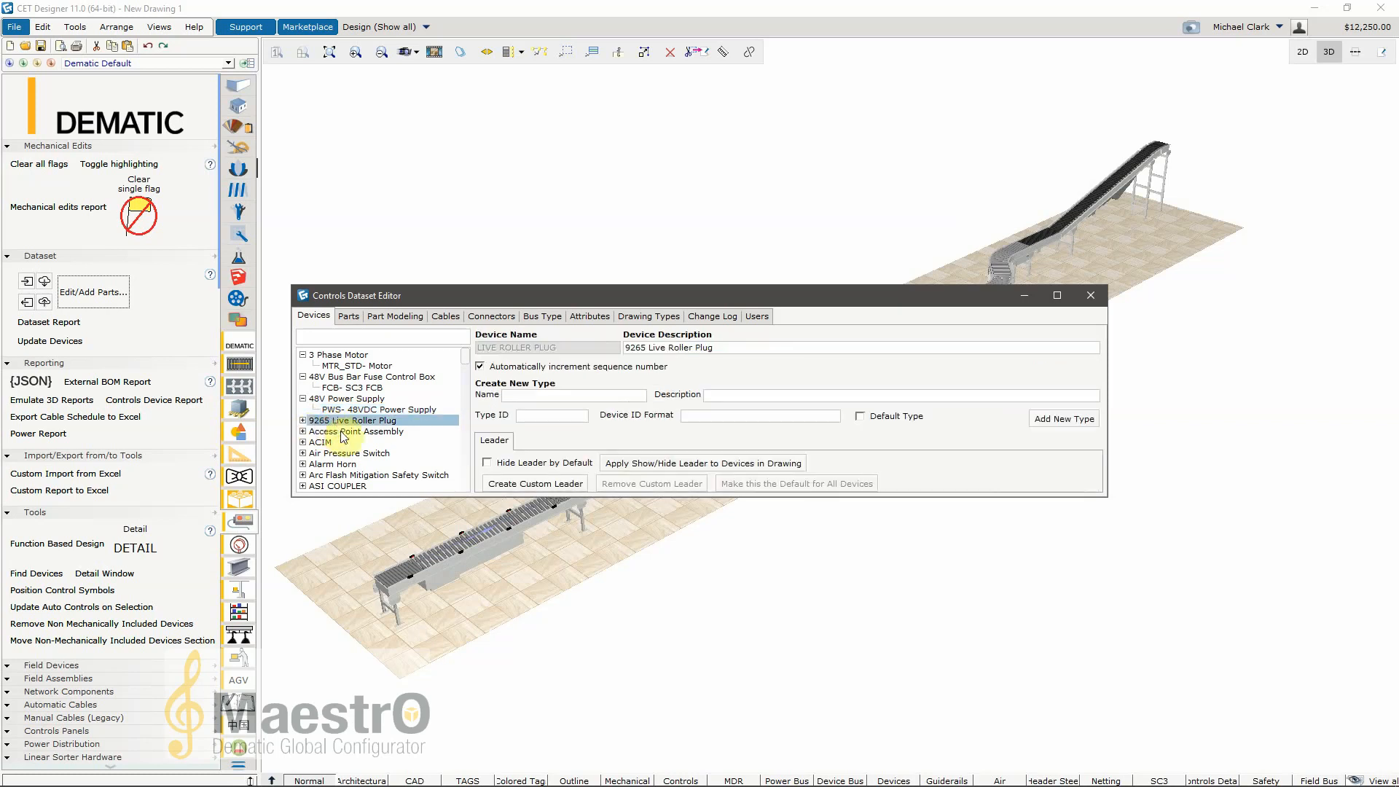
left_click(303, 420)
left_click(352, 431)
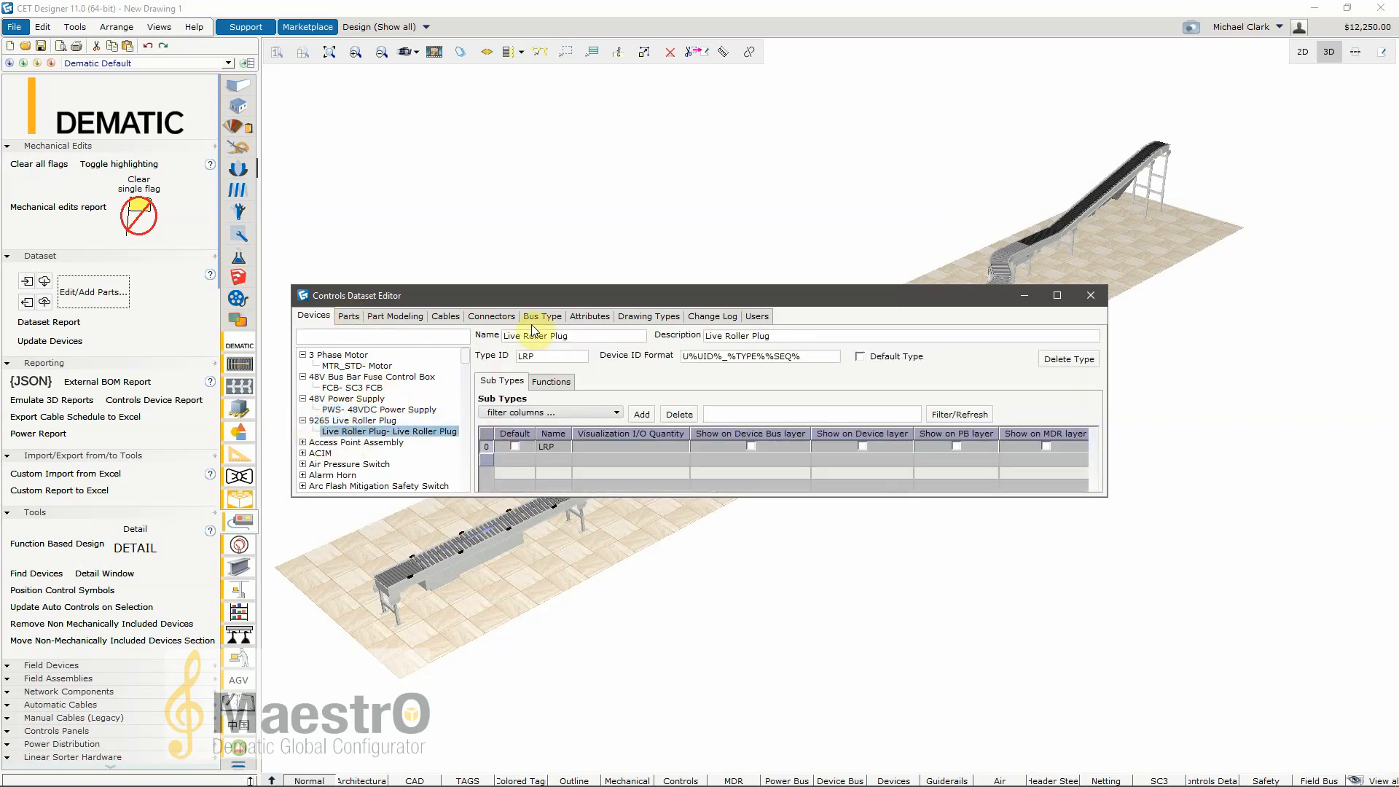
Step: Check the existing dataset user's permissions, and add a blank new user and delete it again
left_click(755, 316)
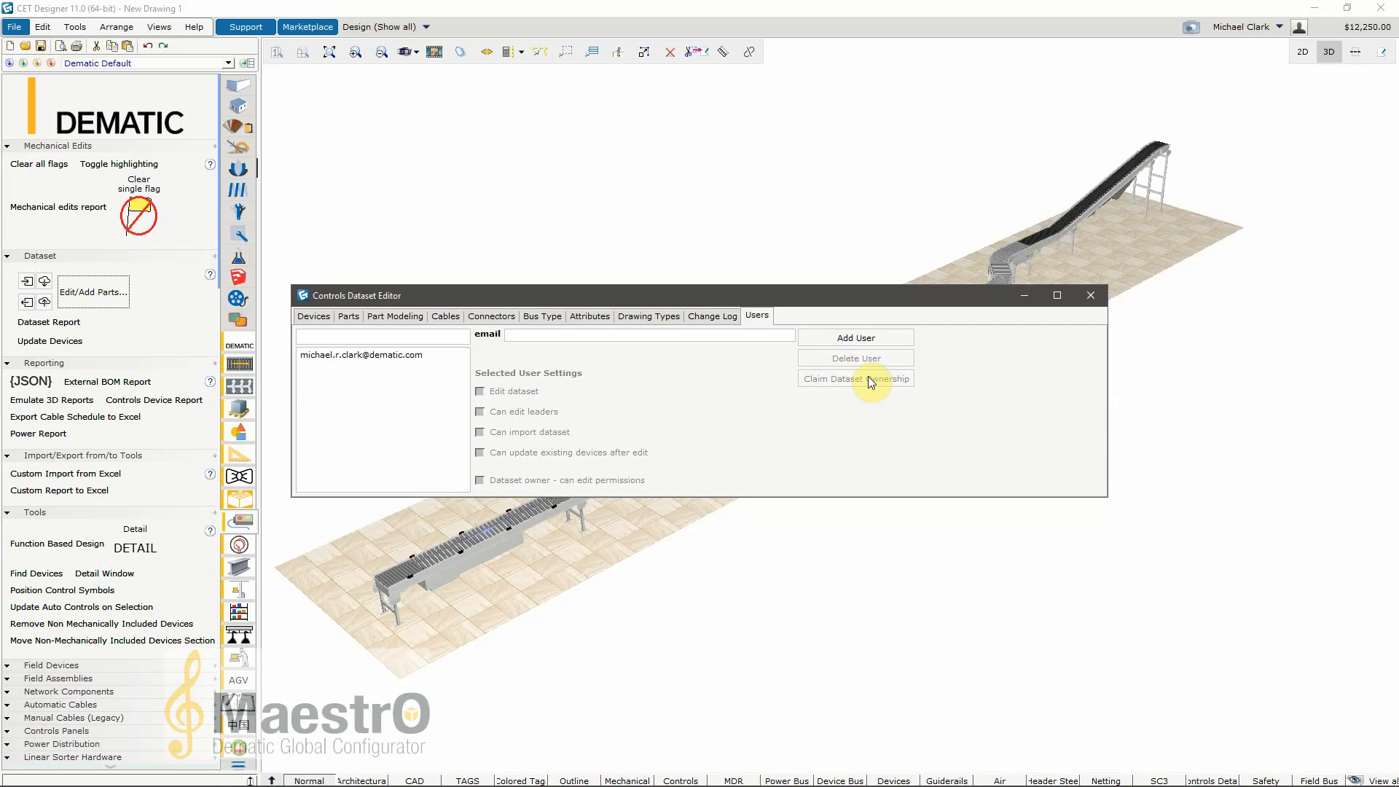
left_click(352, 355)
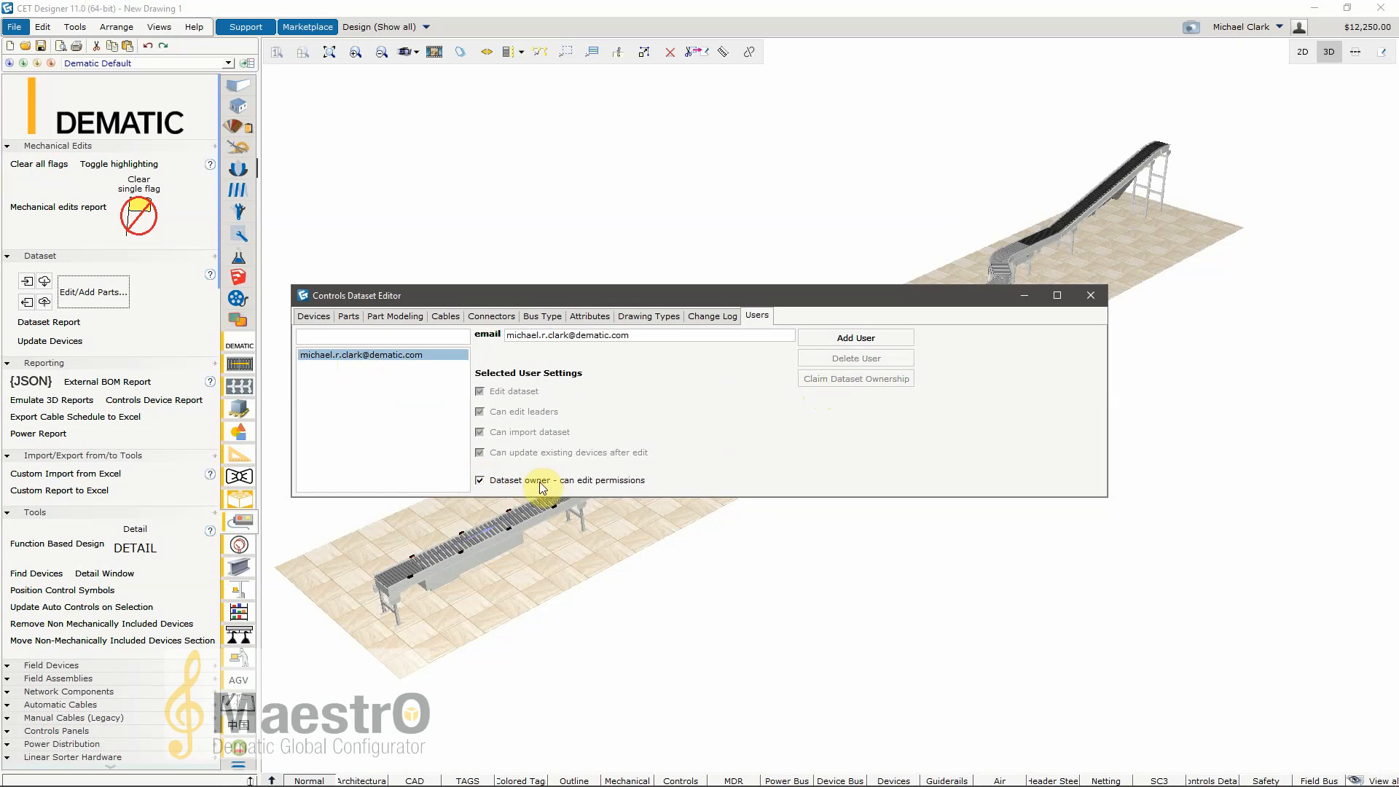
left_click(845, 339)
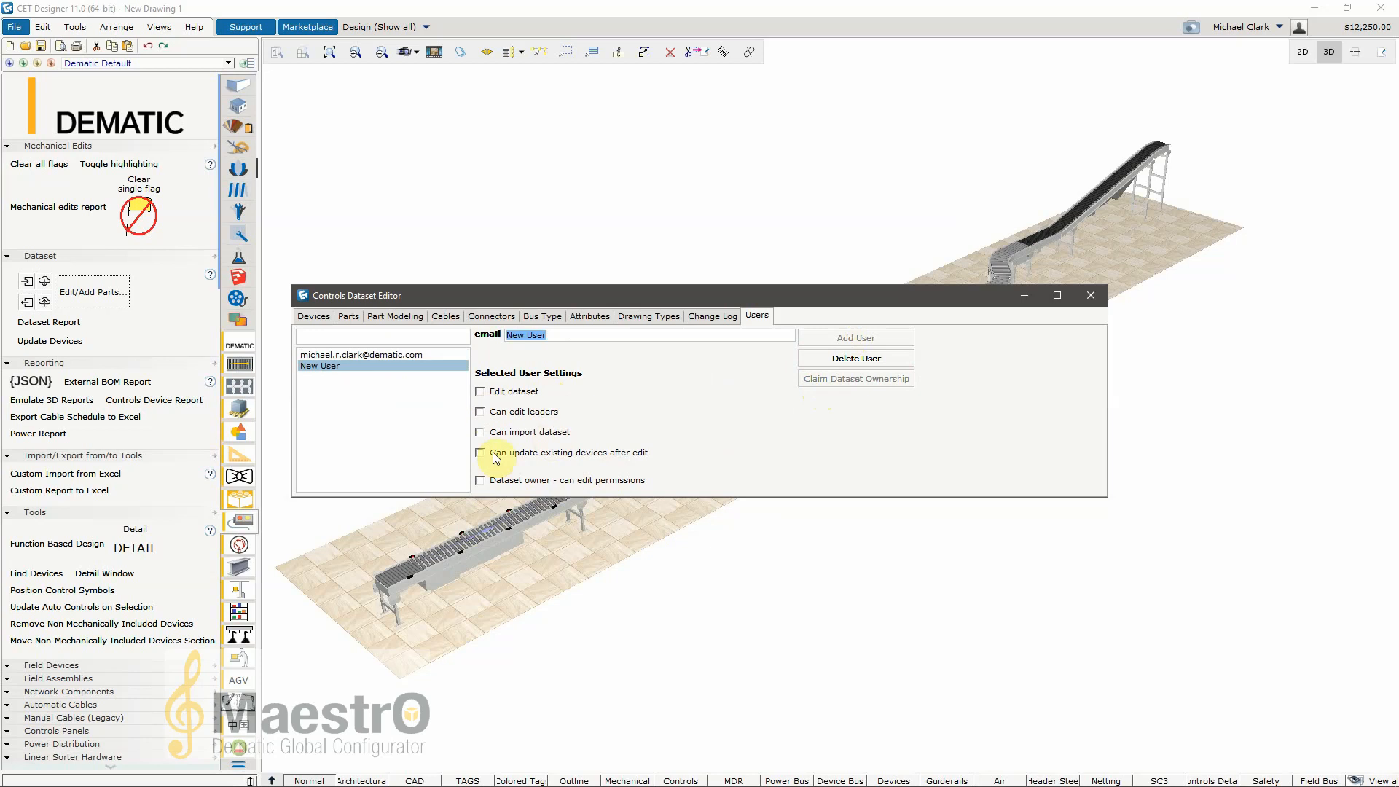
left_click(377, 365)
left_click(838, 357)
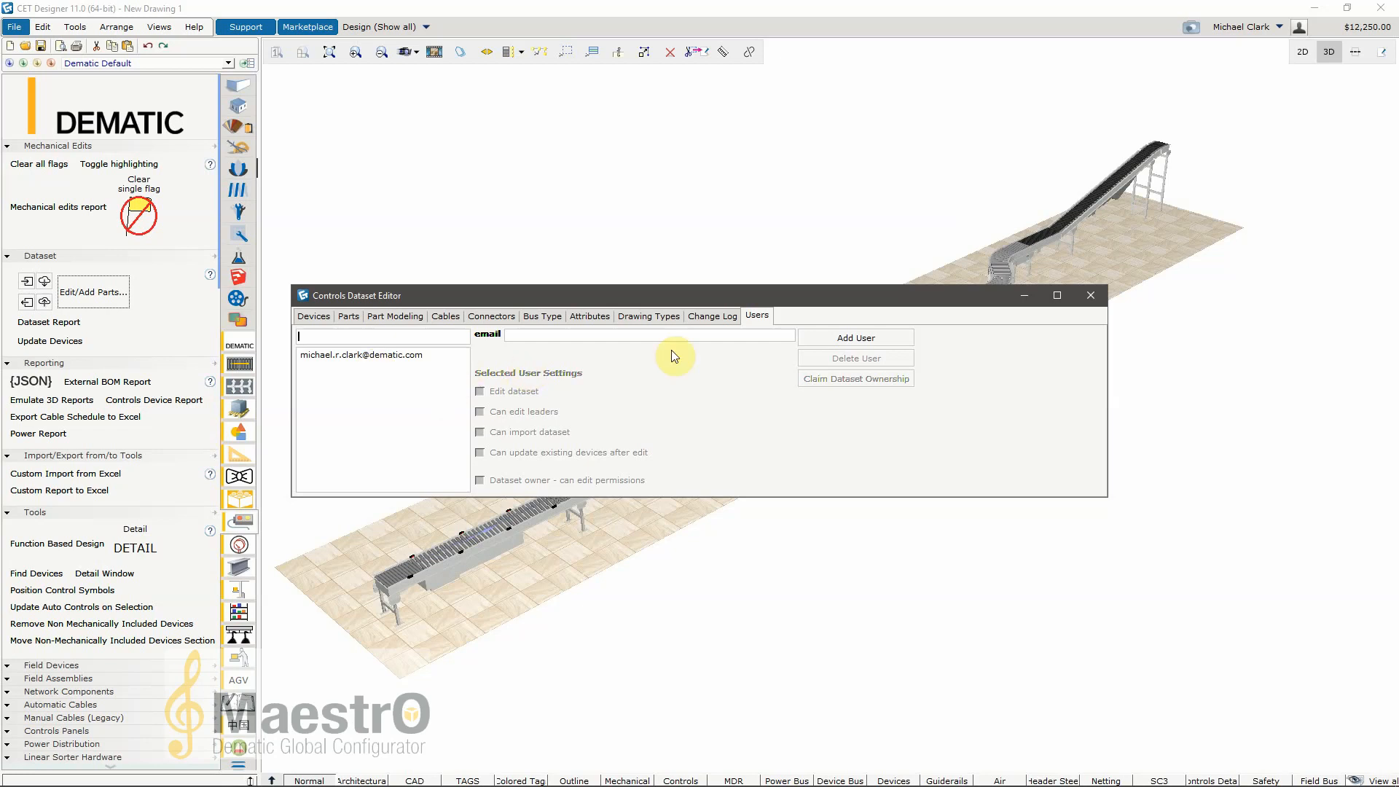
Step: Filter the dataset's parts list for "power supply"
left_click(314, 316)
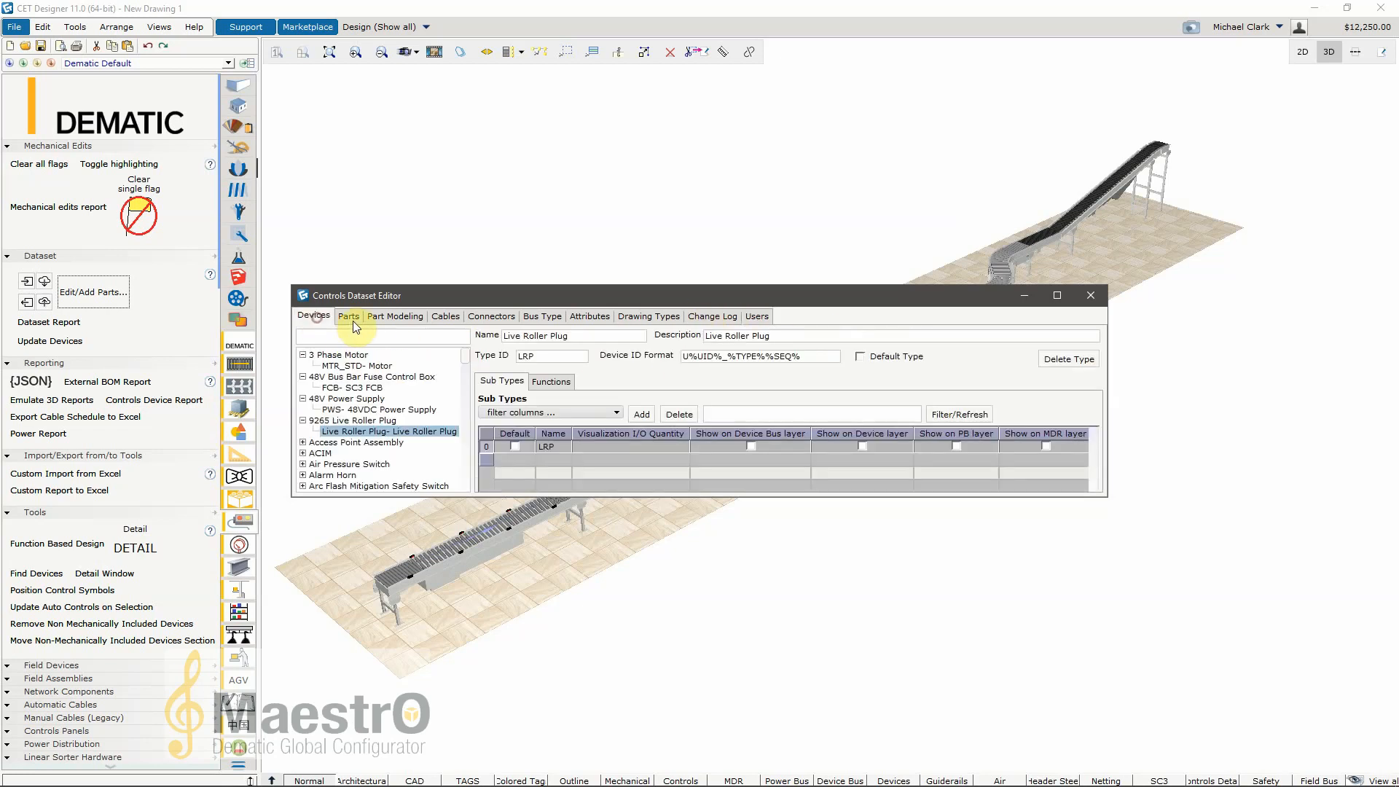
left_click(351, 319)
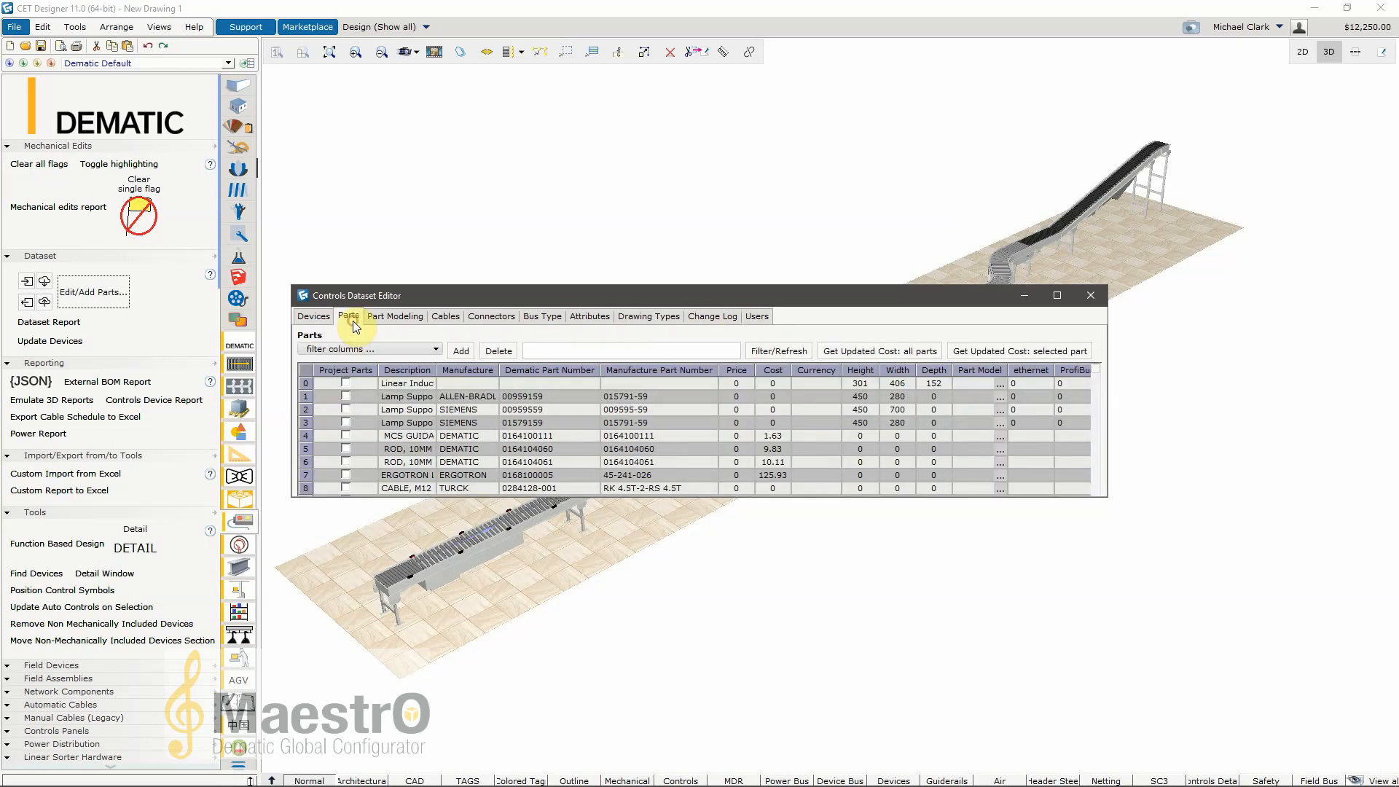
left_click(547, 345)
type("power suppl")
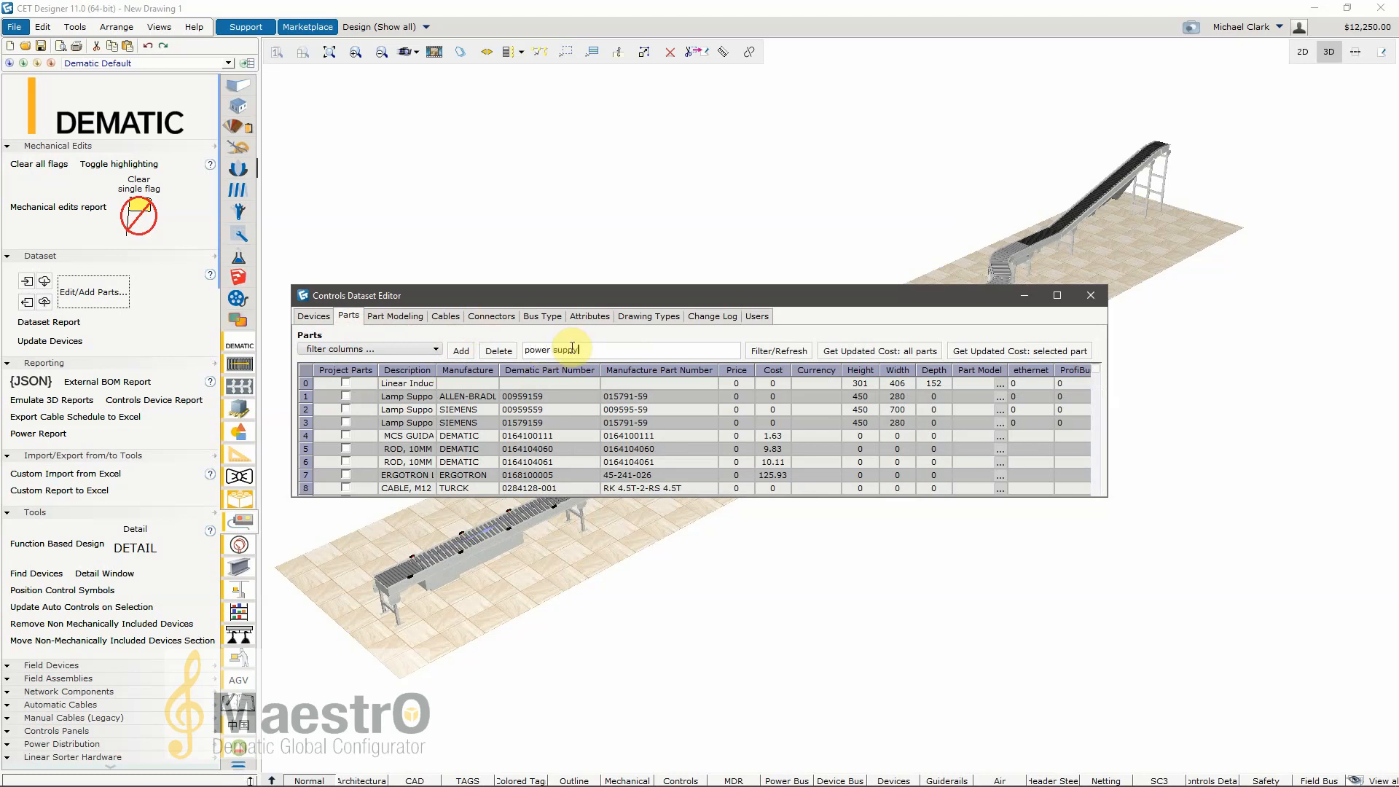
type("y")
key("BackSpace")
type("ly")
key("Return")
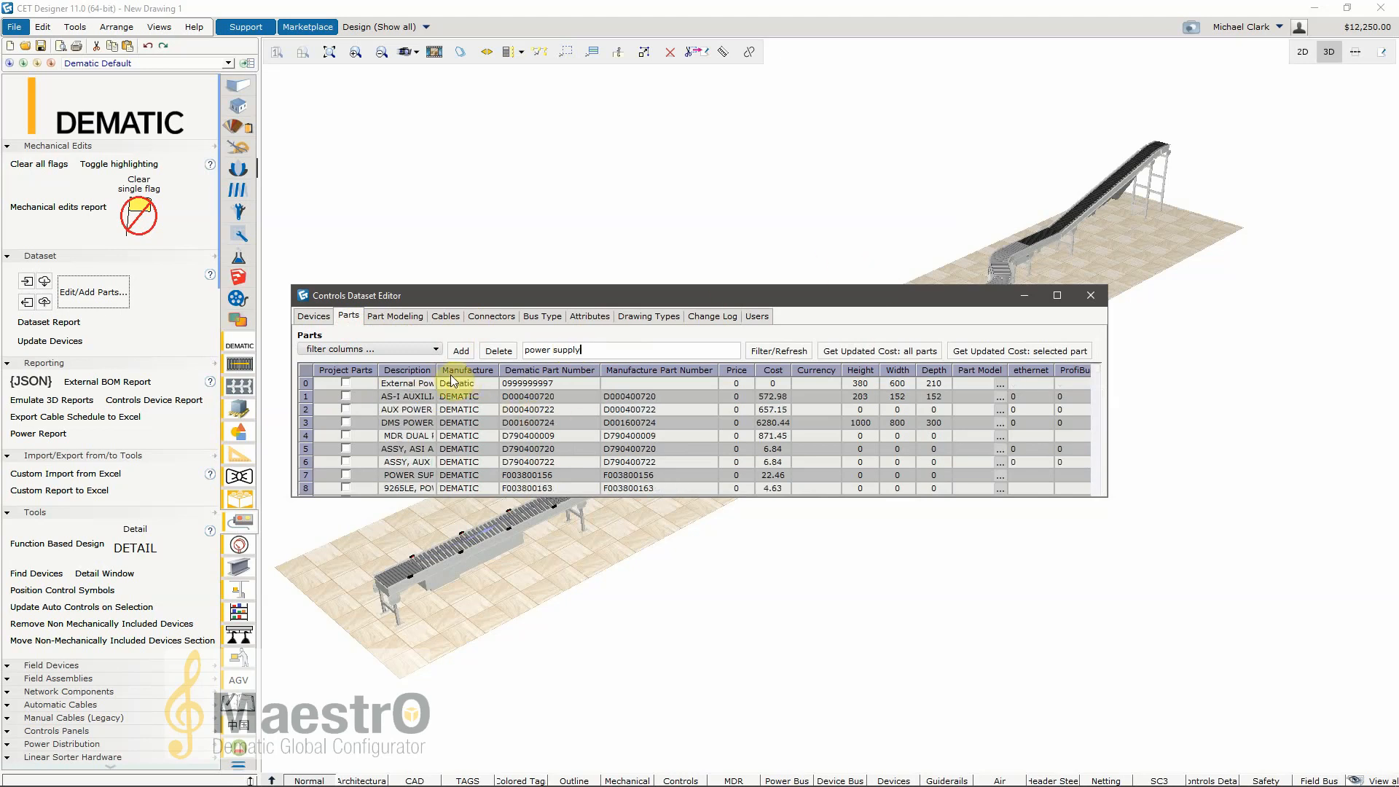
Step: Widen the parts list's Description column and check the cost of the MDR dual power supply
left_click_drag(436, 369, 555, 369)
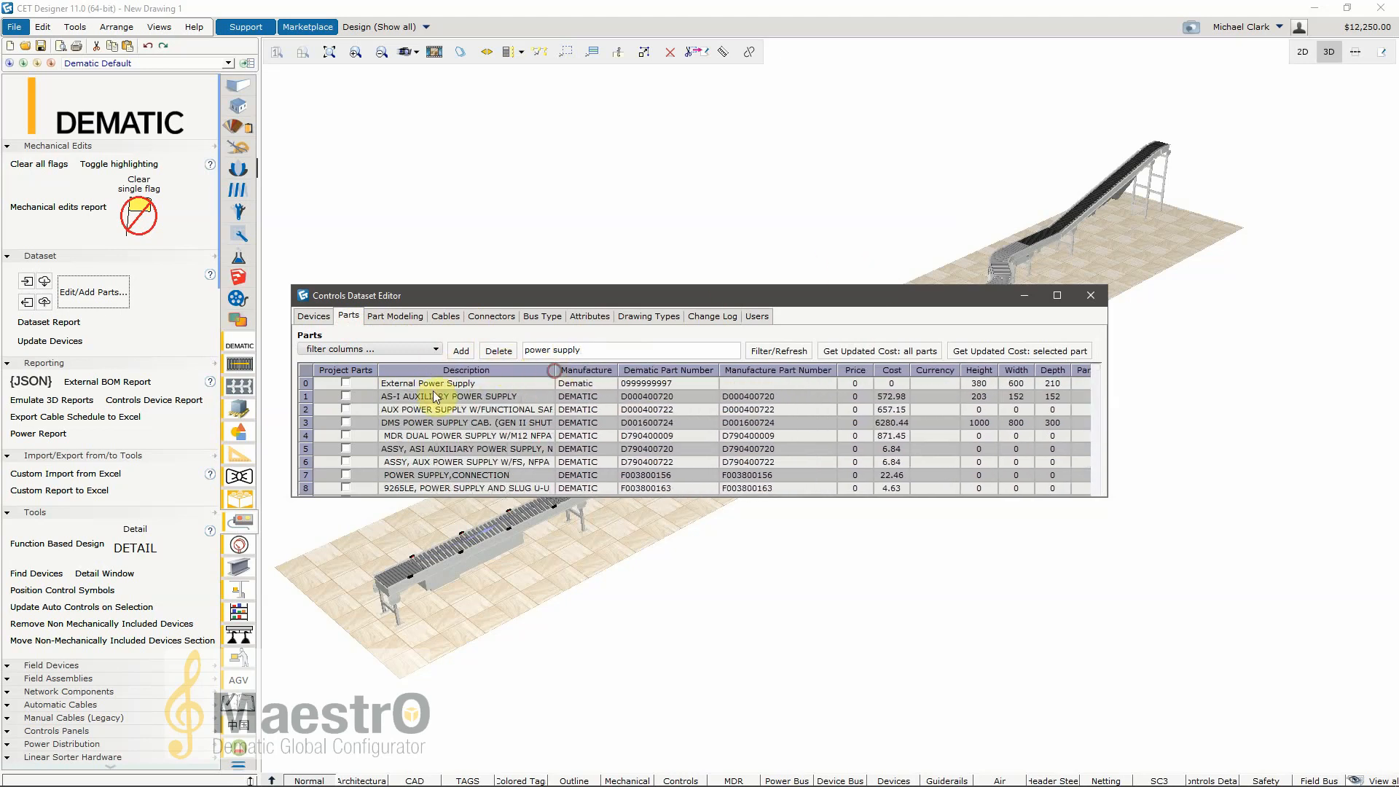
left_click(403, 438)
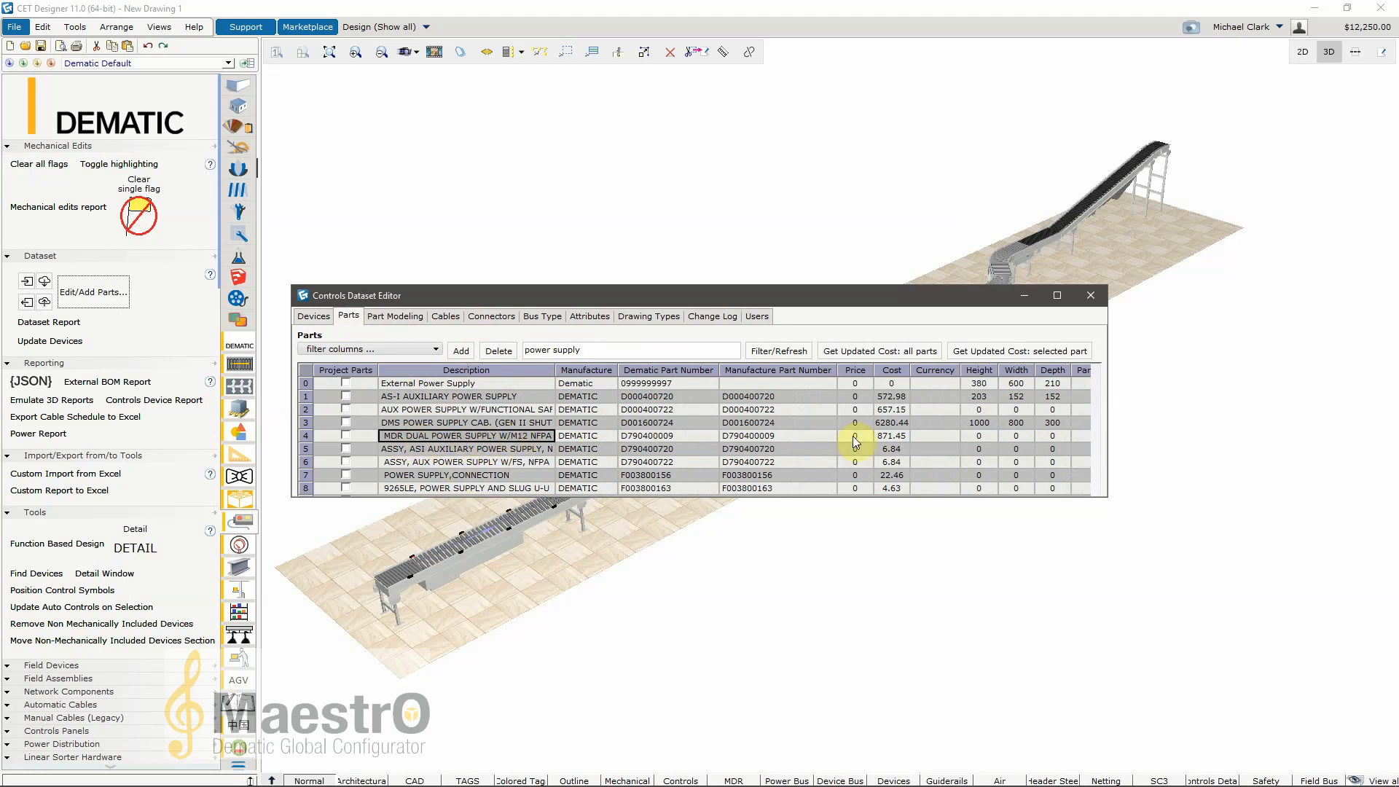
left_click(891, 436)
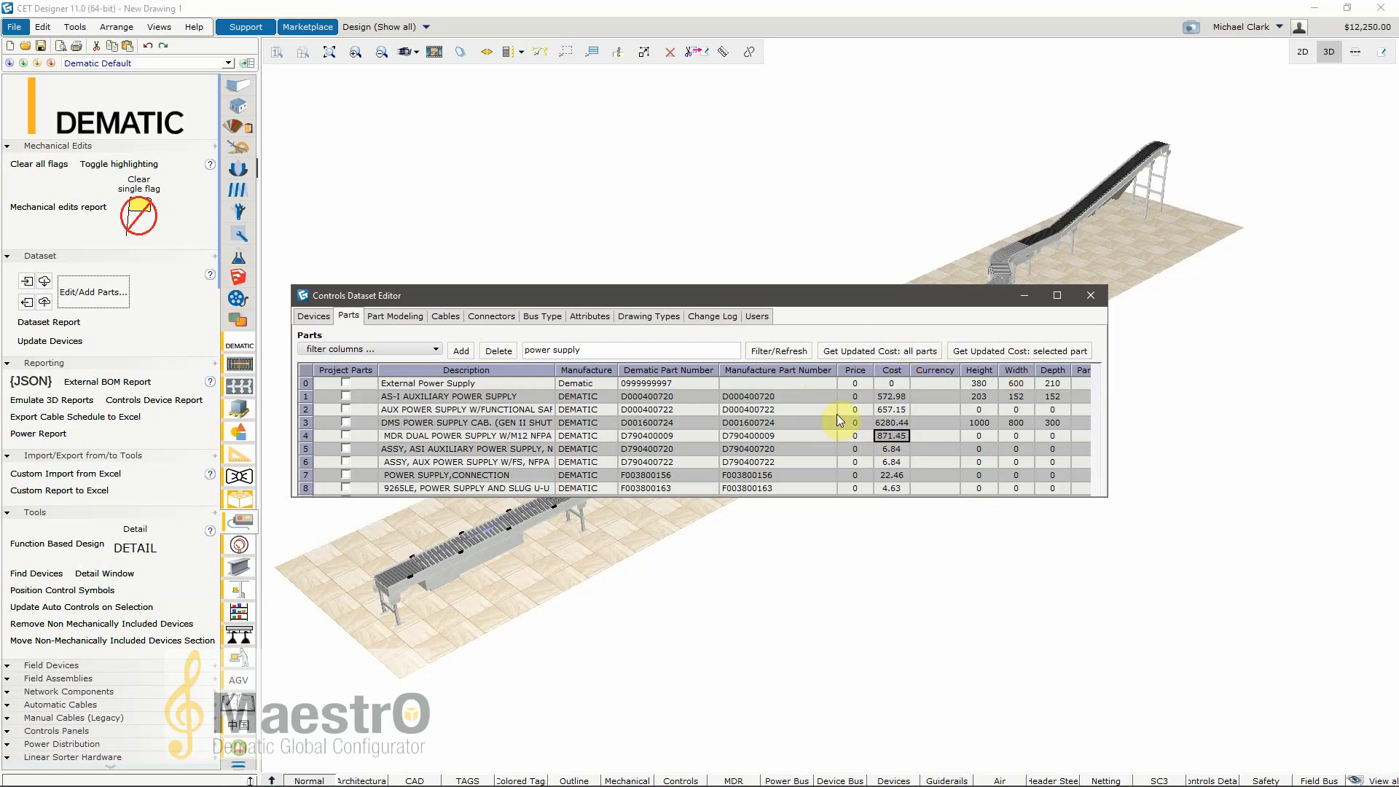
Step: Look through the dataset's part modeling, cables, connectors, attributes and drawing types, and return to the devices
left_click(419, 319)
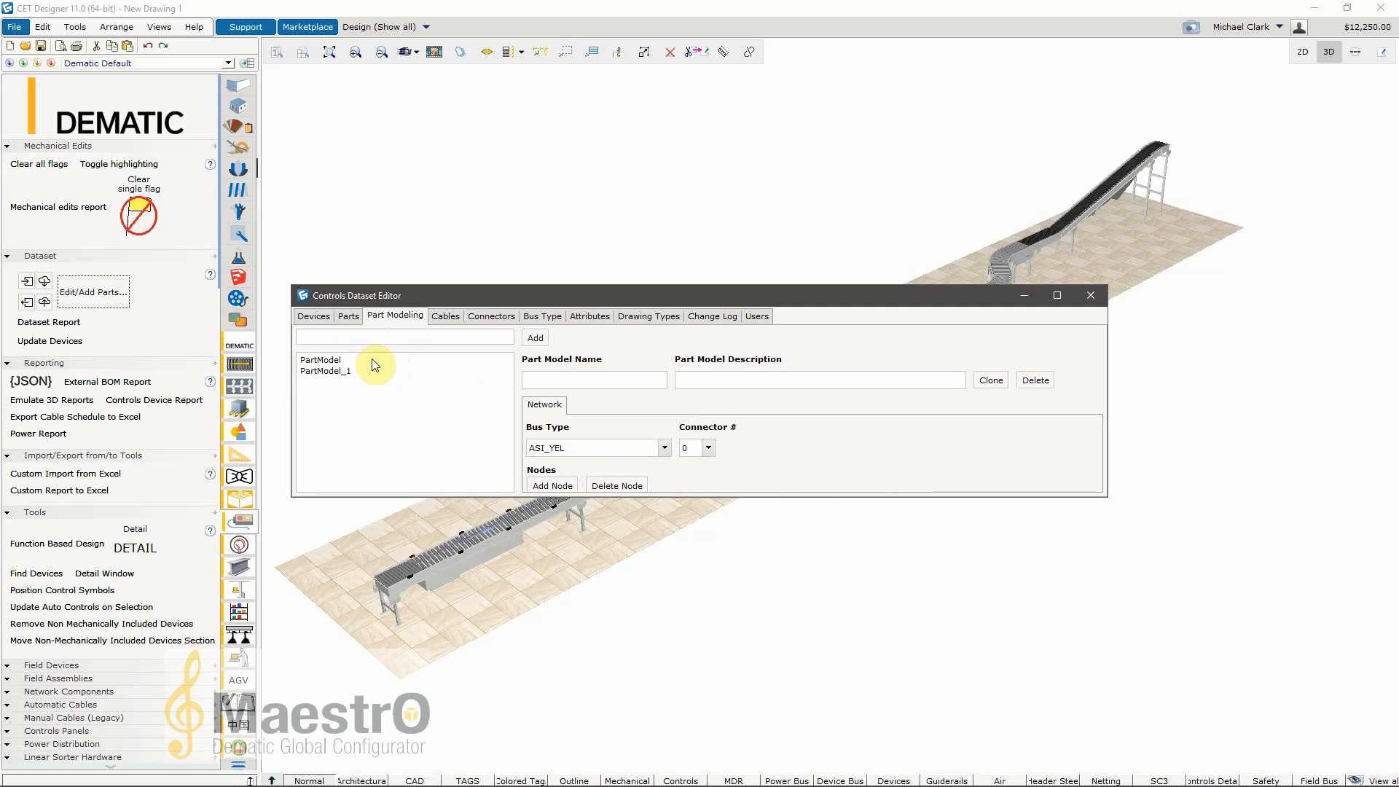
left_click(446, 316)
left_click(499, 315)
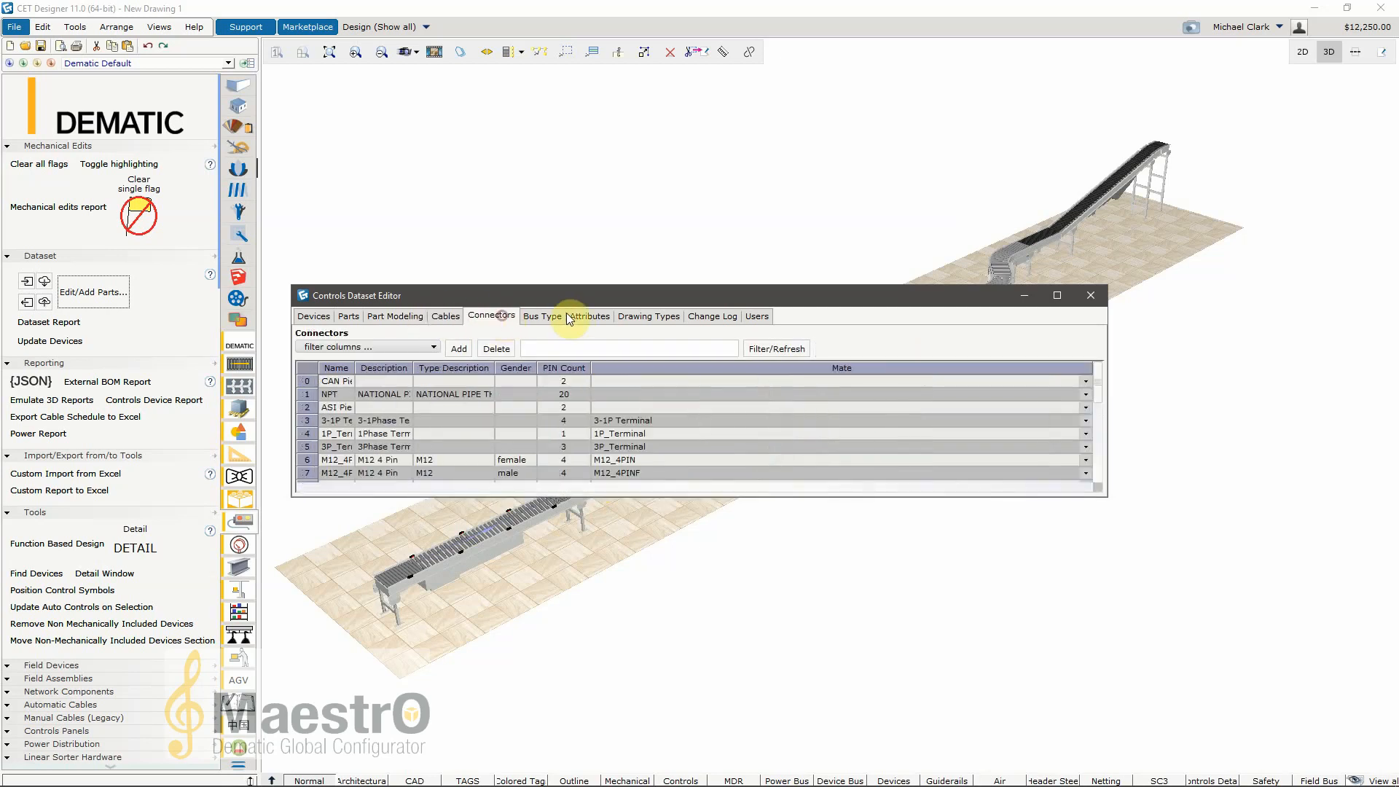
left_click(580, 317)
left_click(646, 318)
left_click(400, 316)
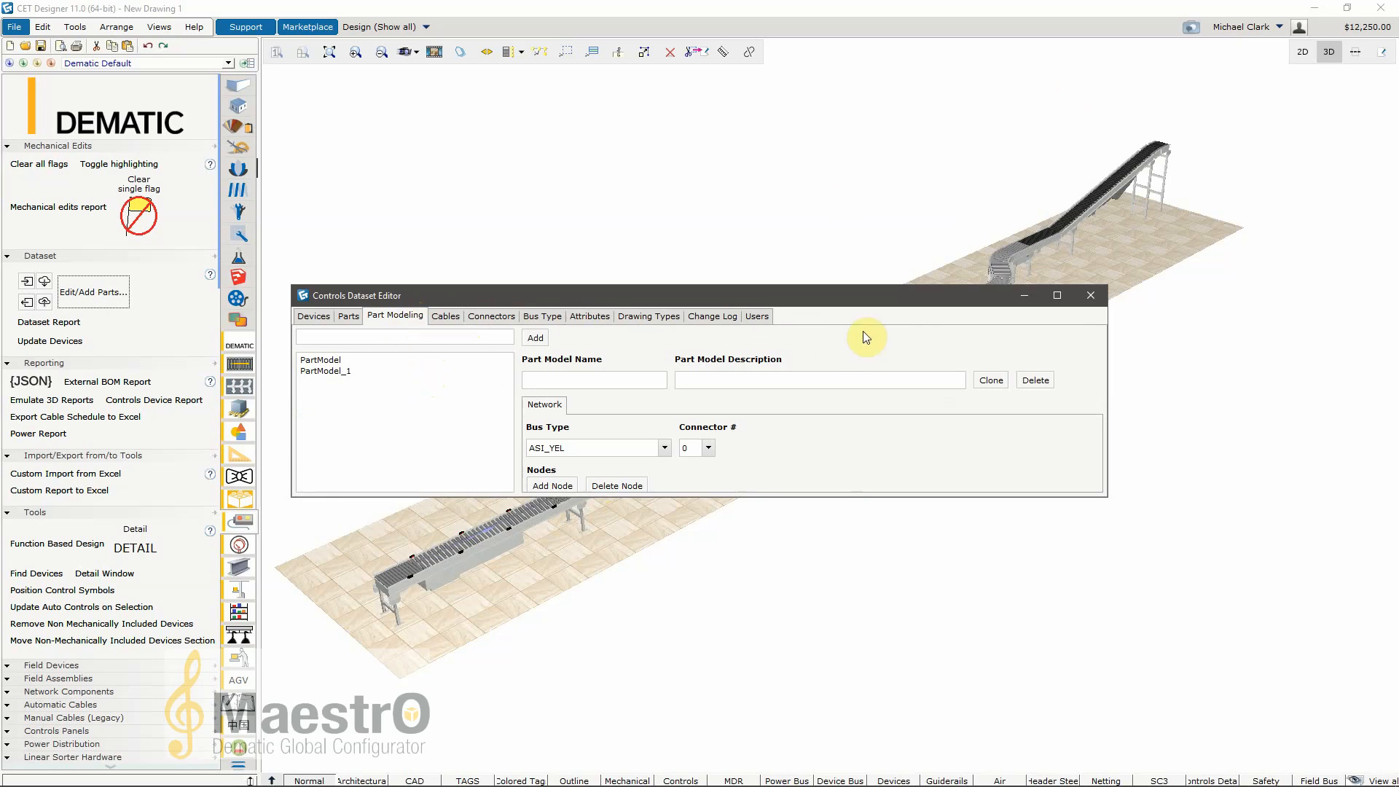
left_click(313, 315)
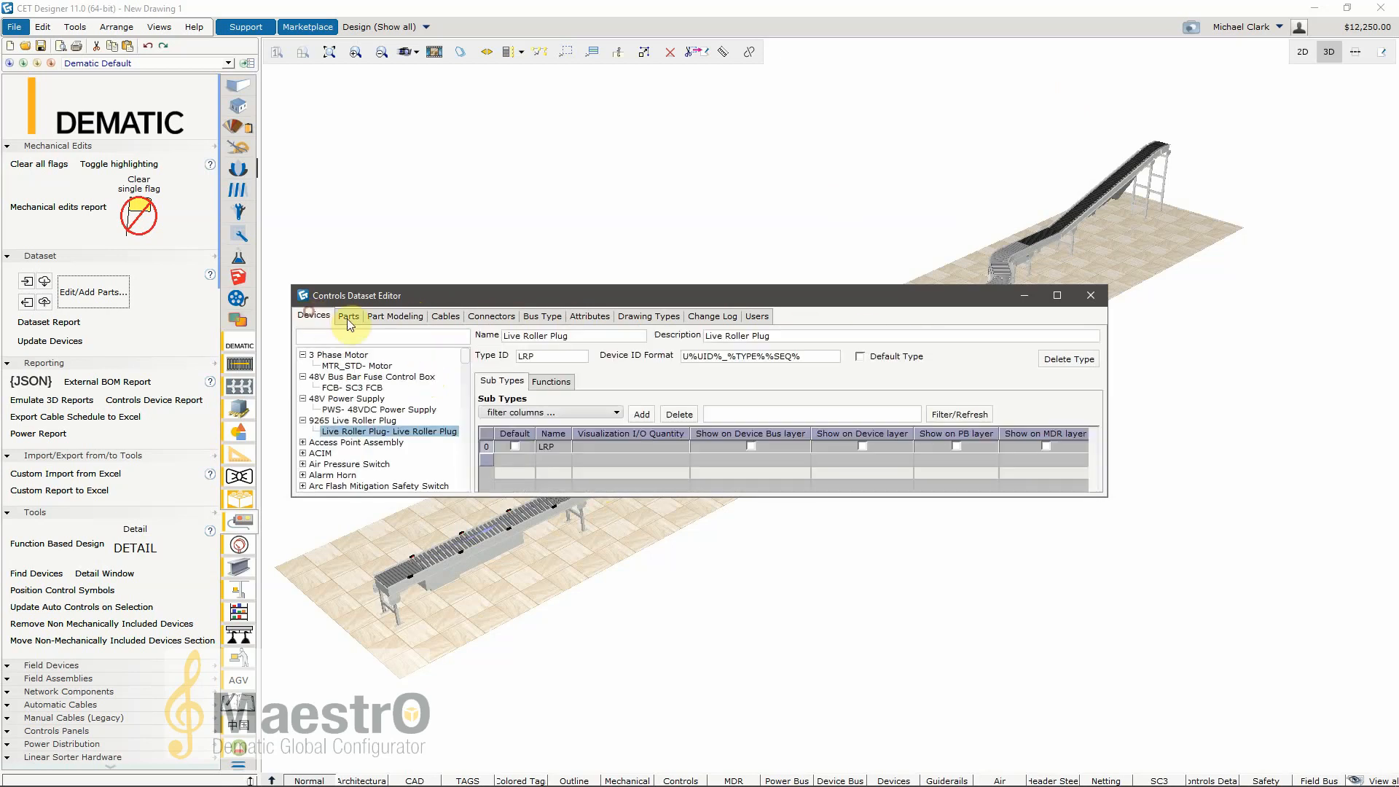
Step: Close the Controls Dataset Editor and update the existing devices to the new dataset
left_click(1099, 295)
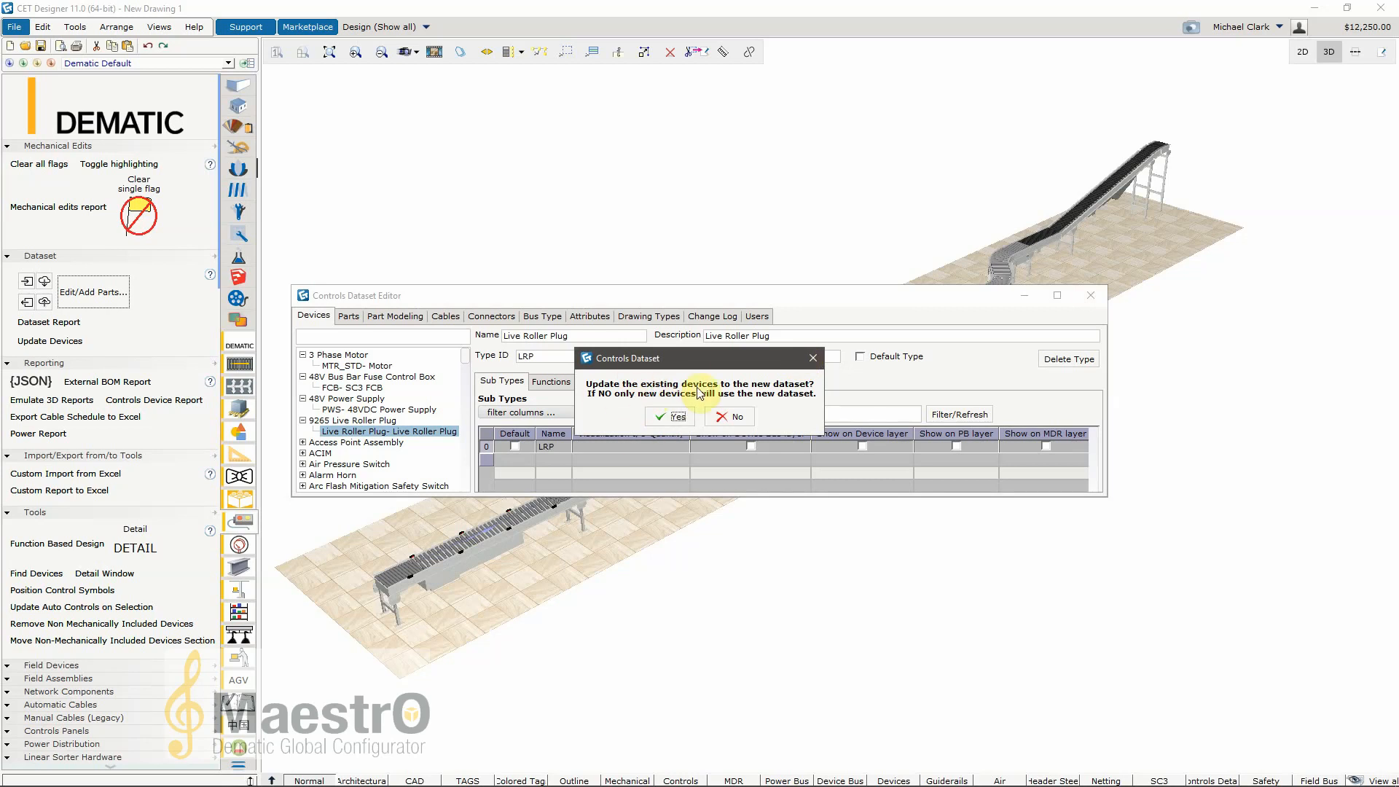
left_click(677, 417)
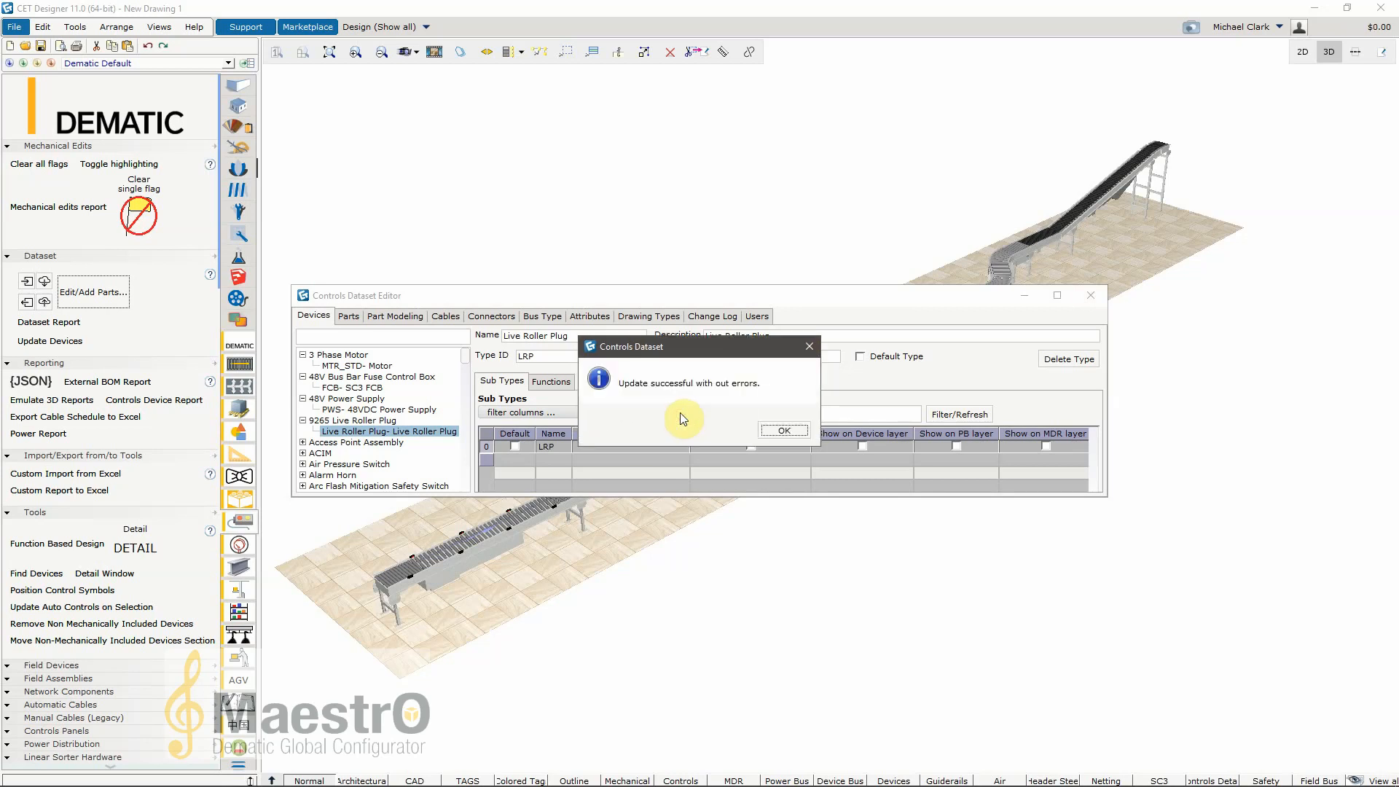
left_click(784, 429)
left_click(1089, 297)
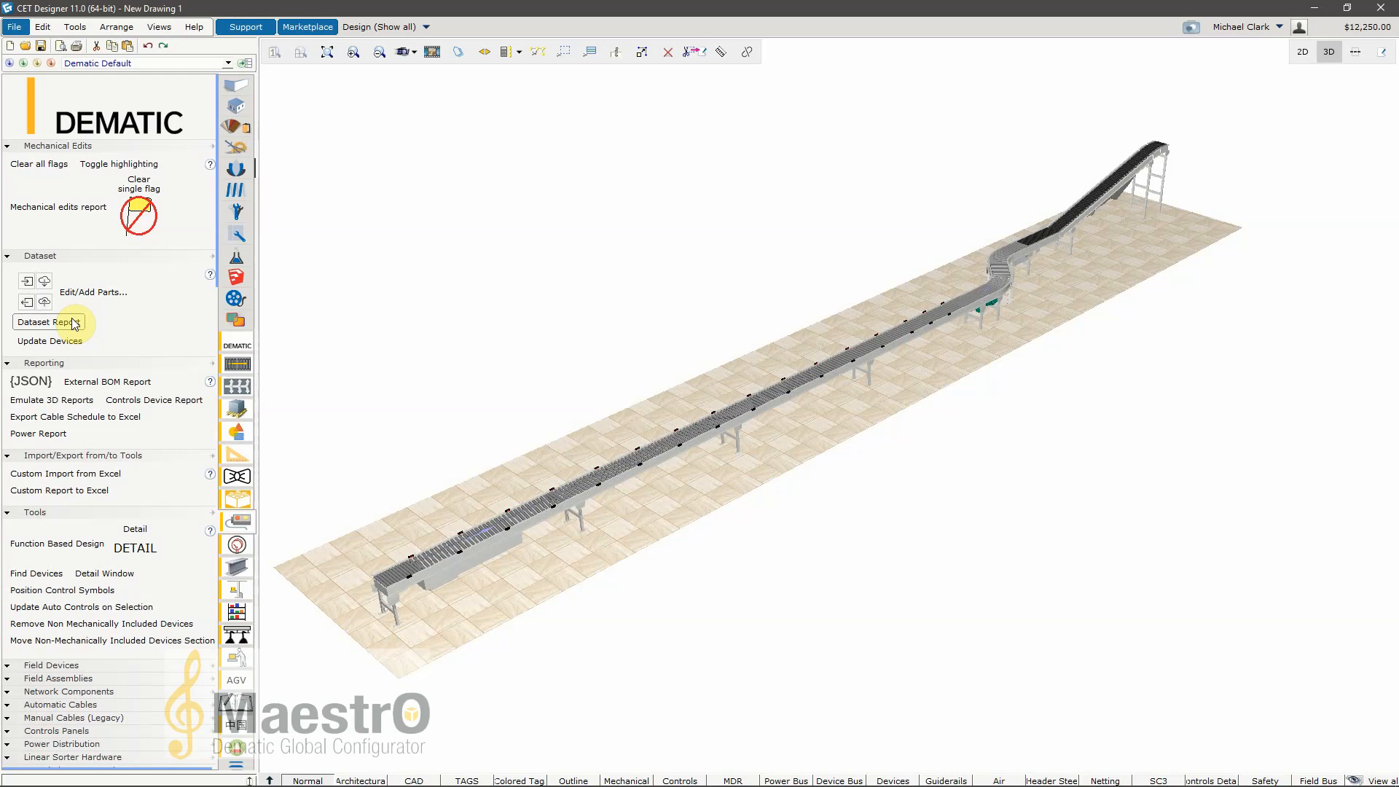
Step: Export a Controls Device Report covering all control areas
left_click(149, 405)
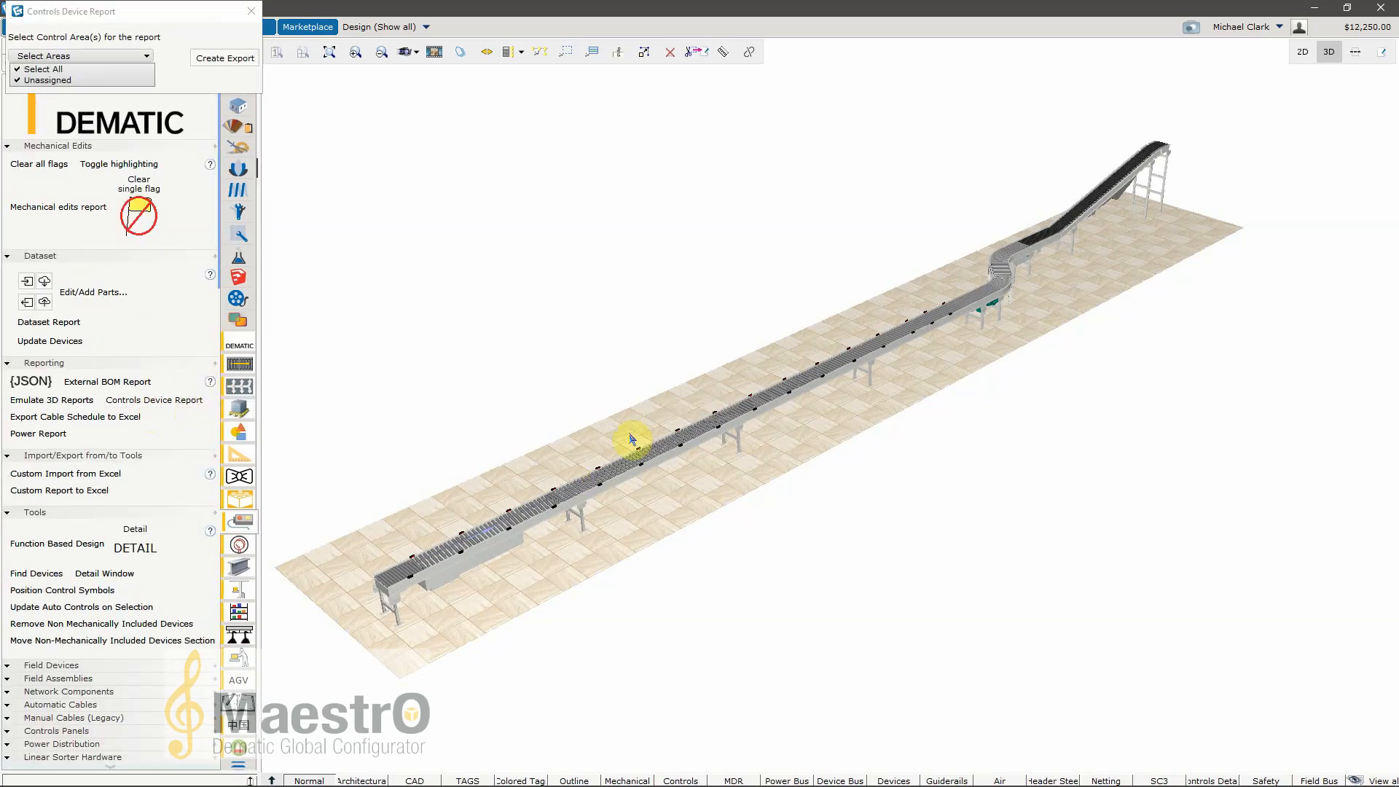
left_click(63, 69)
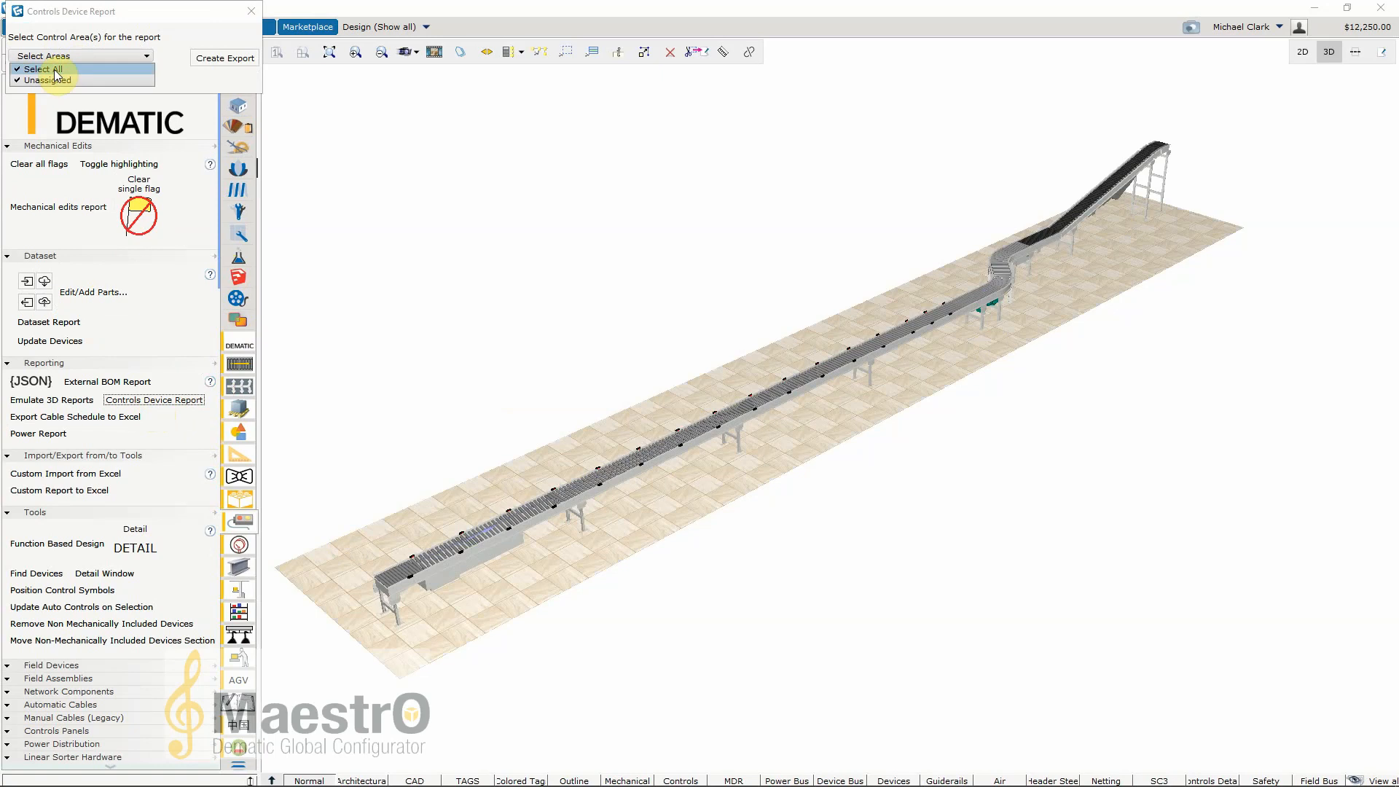
left_click(223, 60)
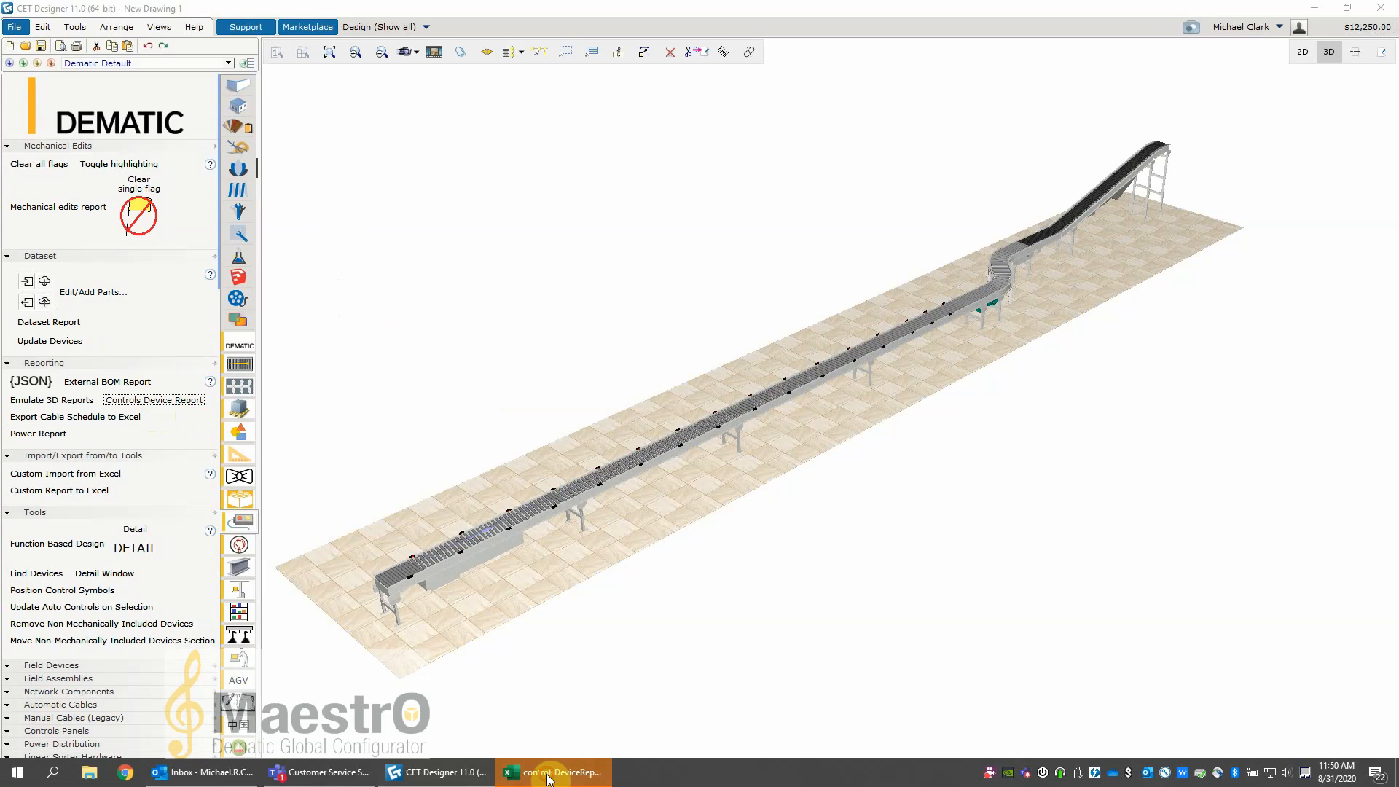
Step: Switch to the exported report in Excel and examine the quantities per device and the total device quantity
left_click(549, 774)
scroll(706, 466, "down", 3)
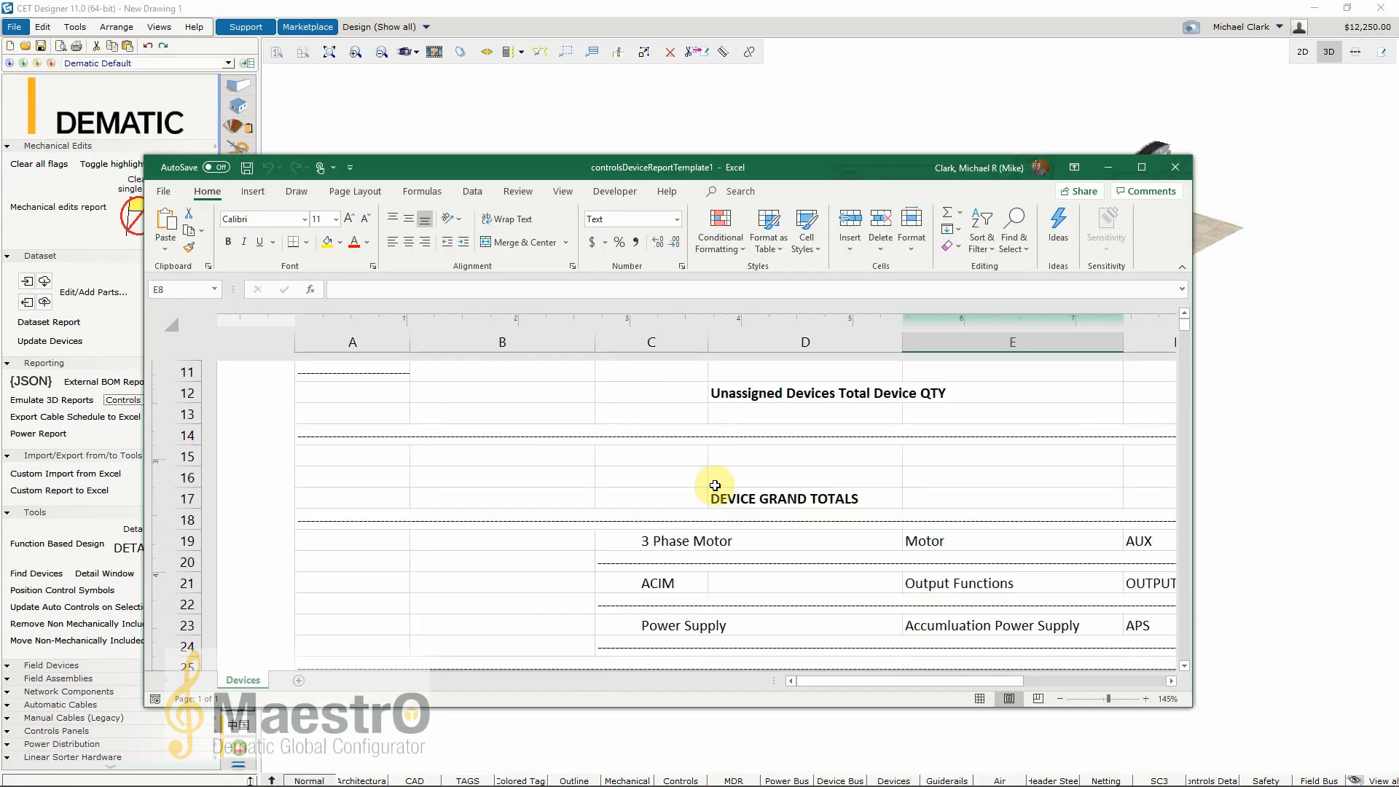
scroll(714, 485, "up", 4)
mouse_move(903, 687)
left_mouse_down()
mouse_move(942, 689)
mouse_move(913, 688)
left_mouse_up()
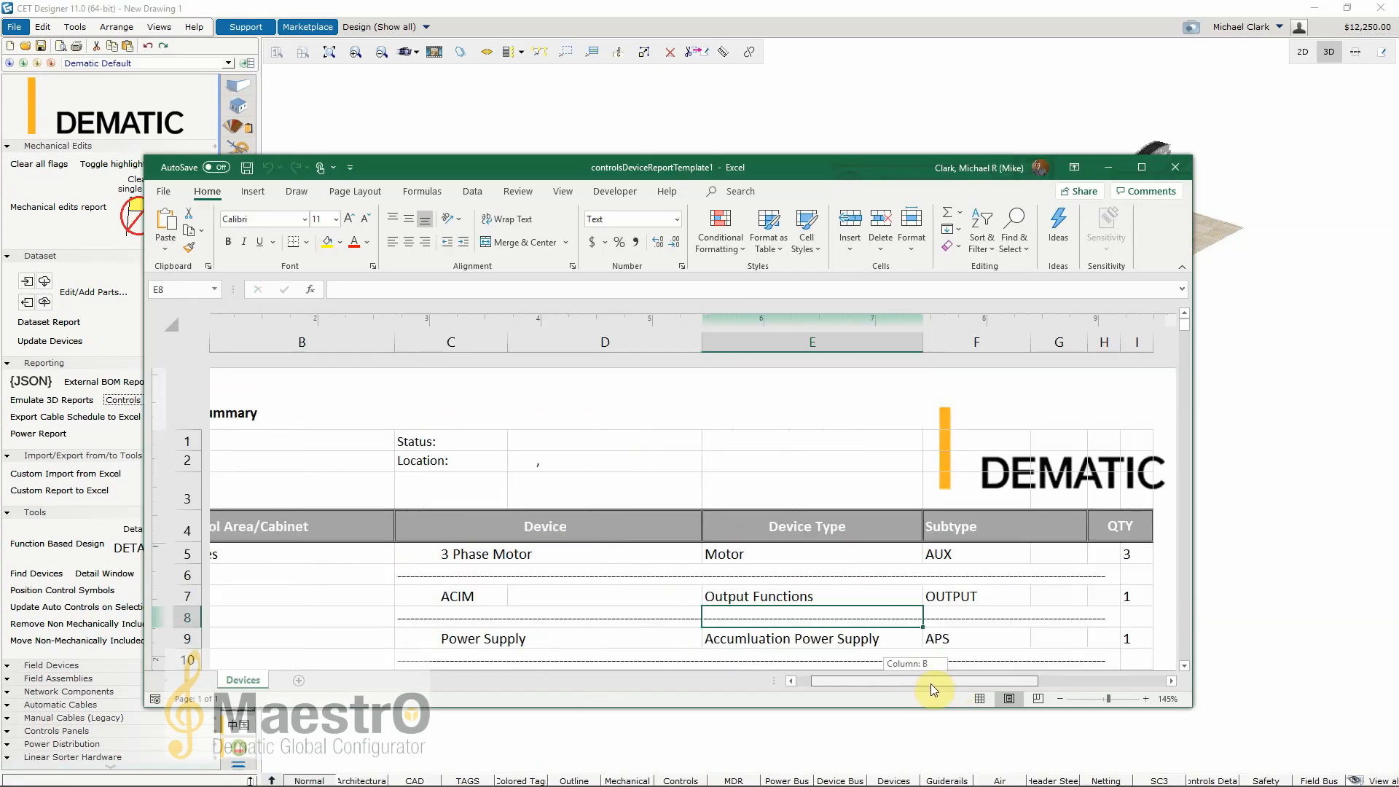
left_click(1131, 553)
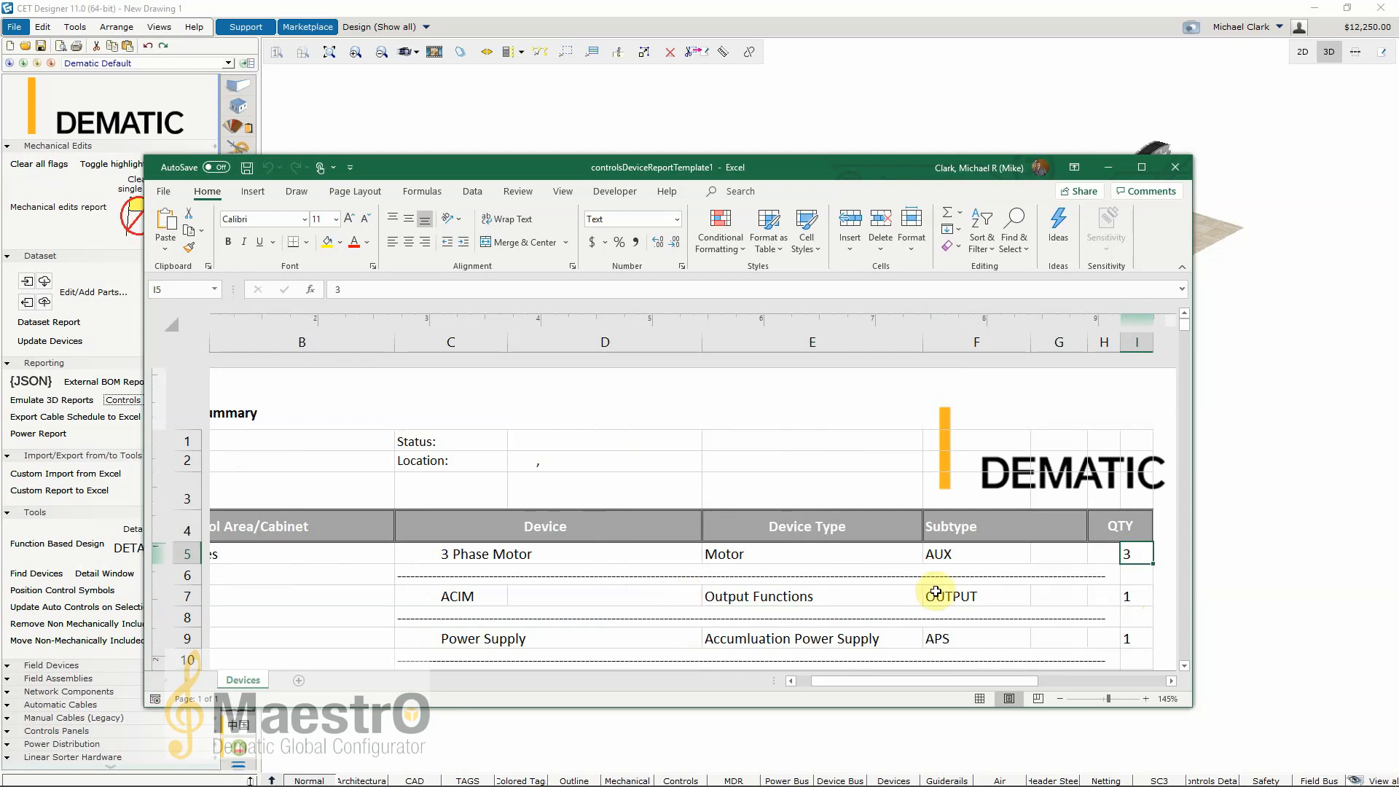
left_click(1129, 639)
scroll(765, 638, "down", 7)
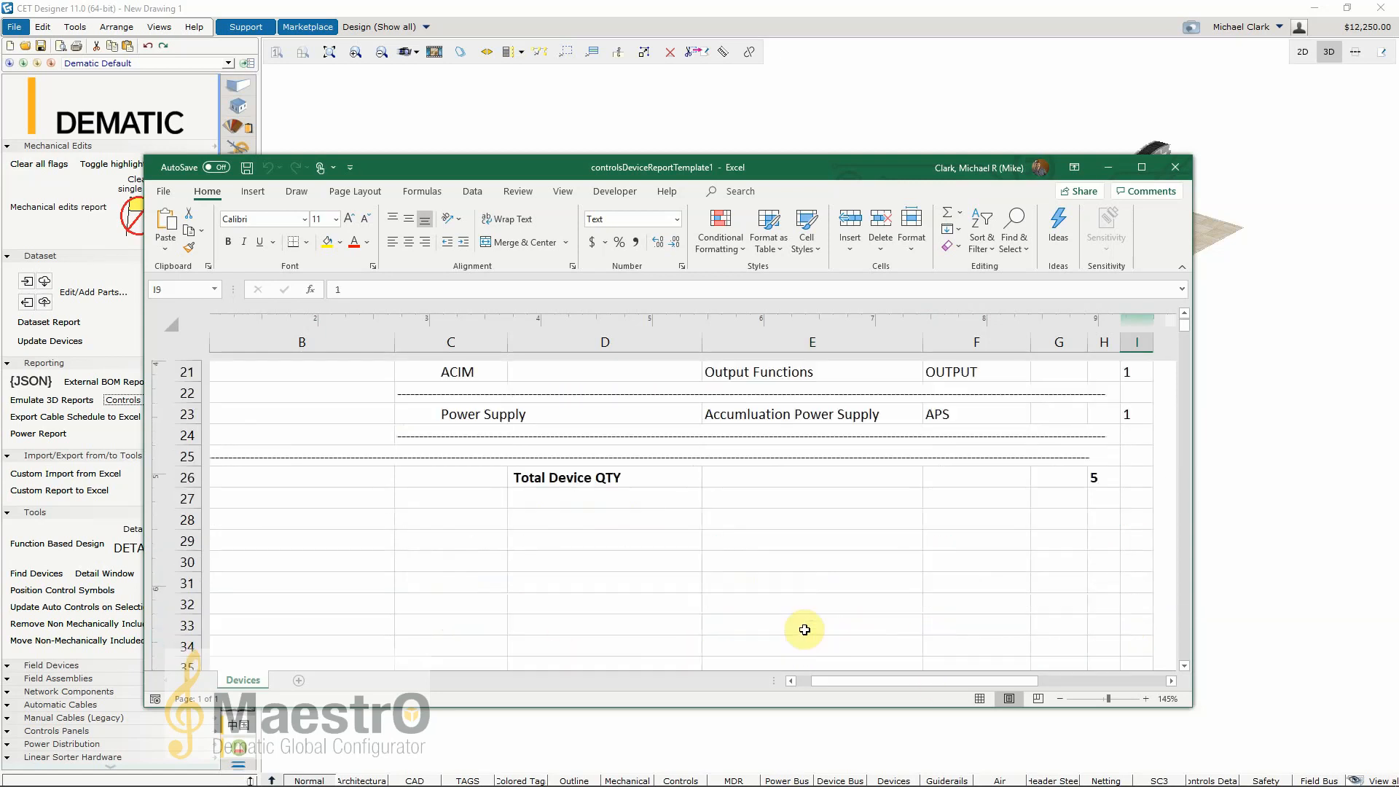
left_click(1100, 477)
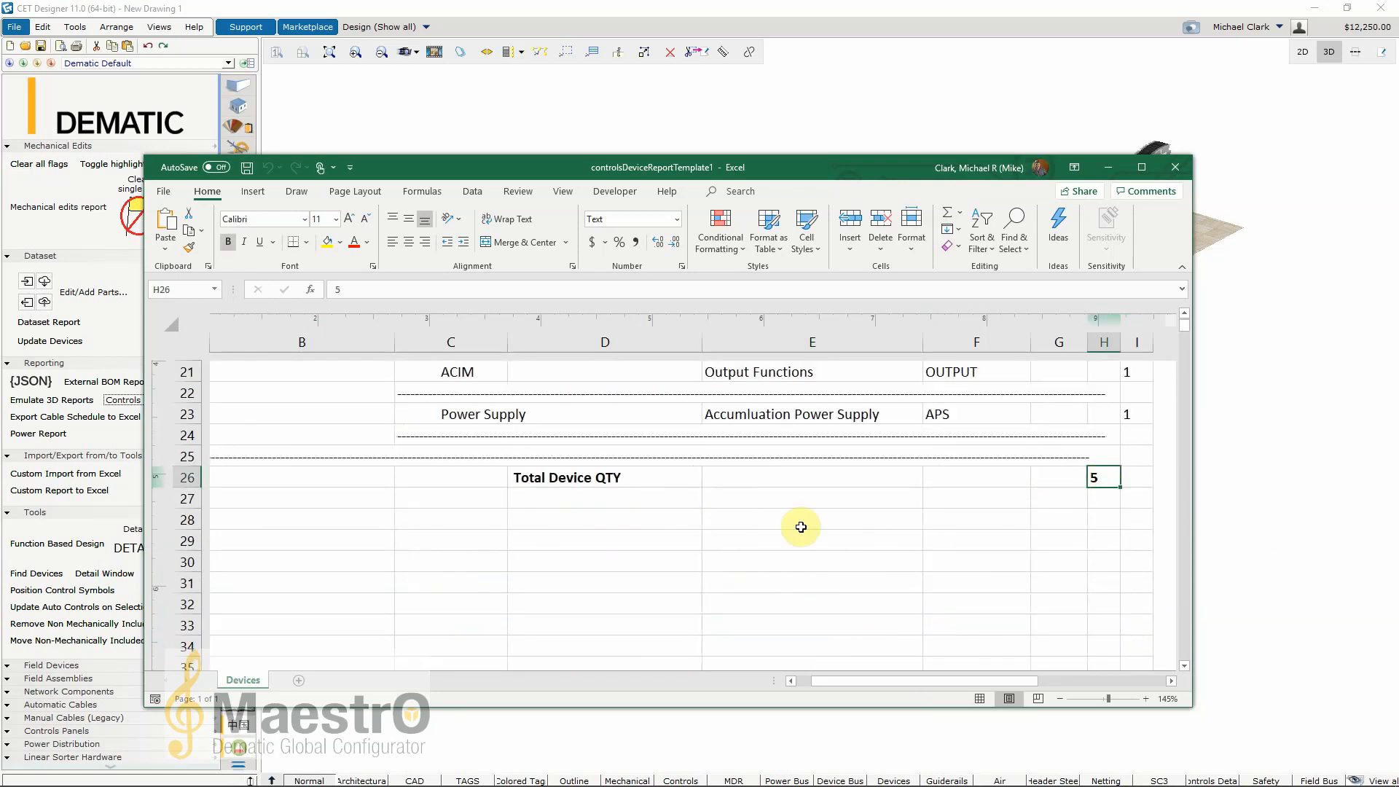
scroll(615, 510, "up", 8)
scroll(510, 452, "down", 10)
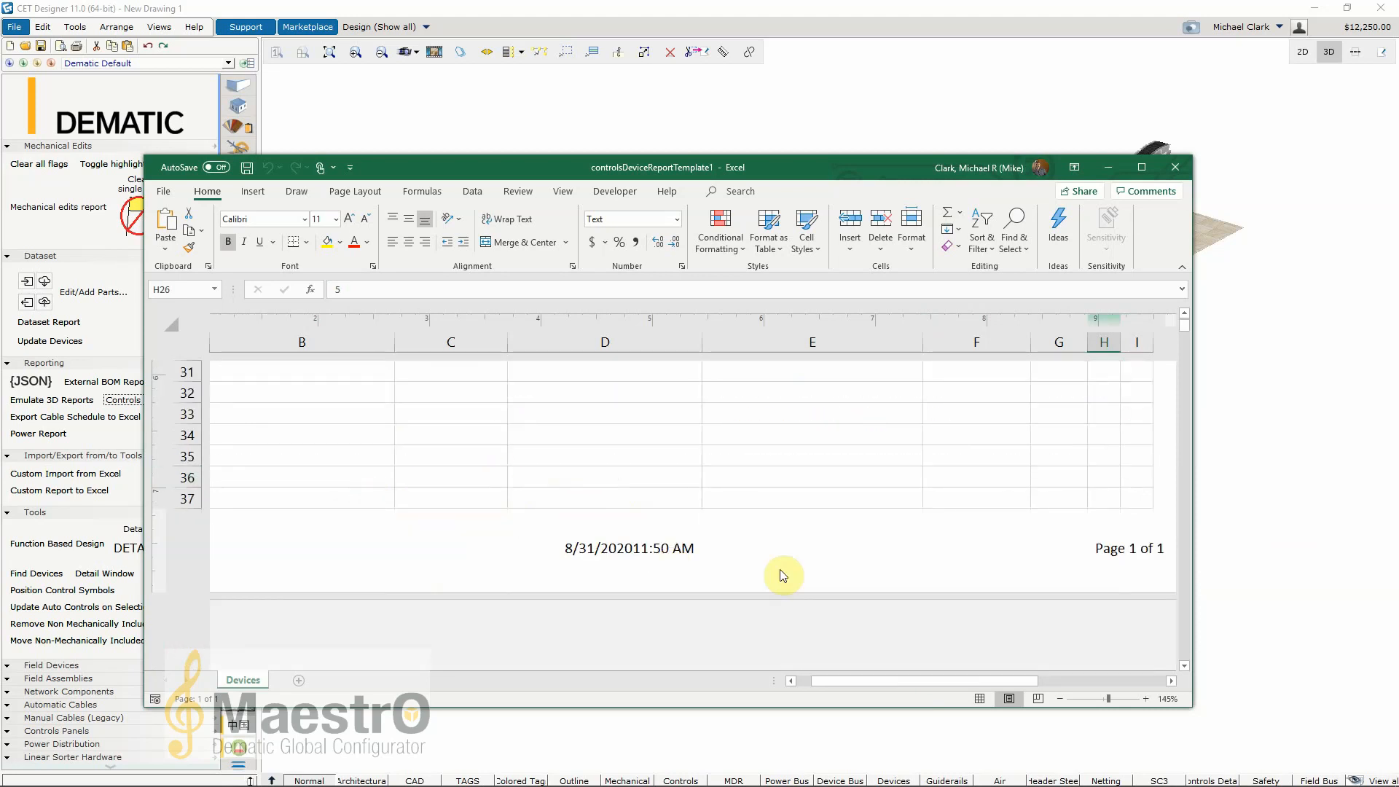
Step: Close the exported controls device report in Excel and return to the CET Designer drawing
scroll(782, 575, "up", 10)
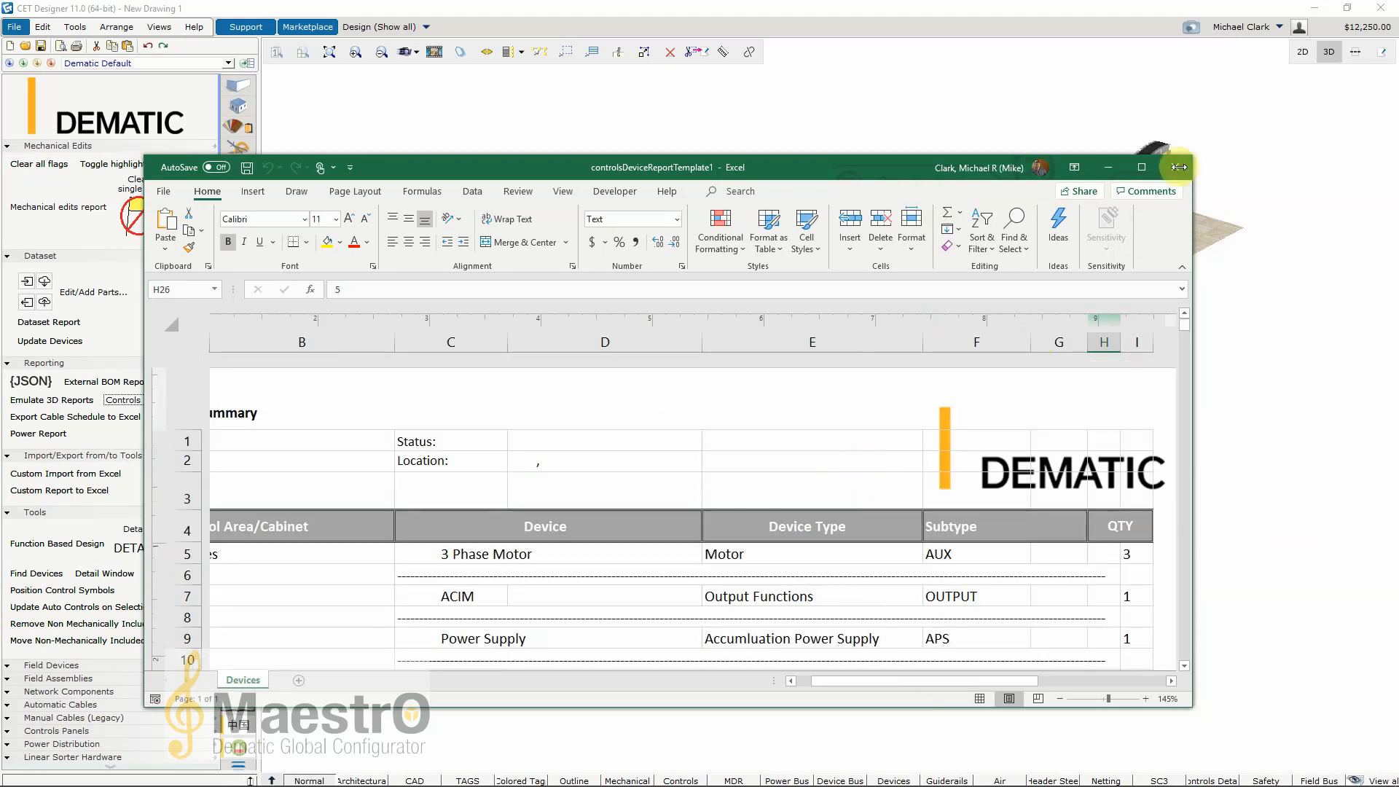
left_click(1176, 167)
left_click(732, 545)
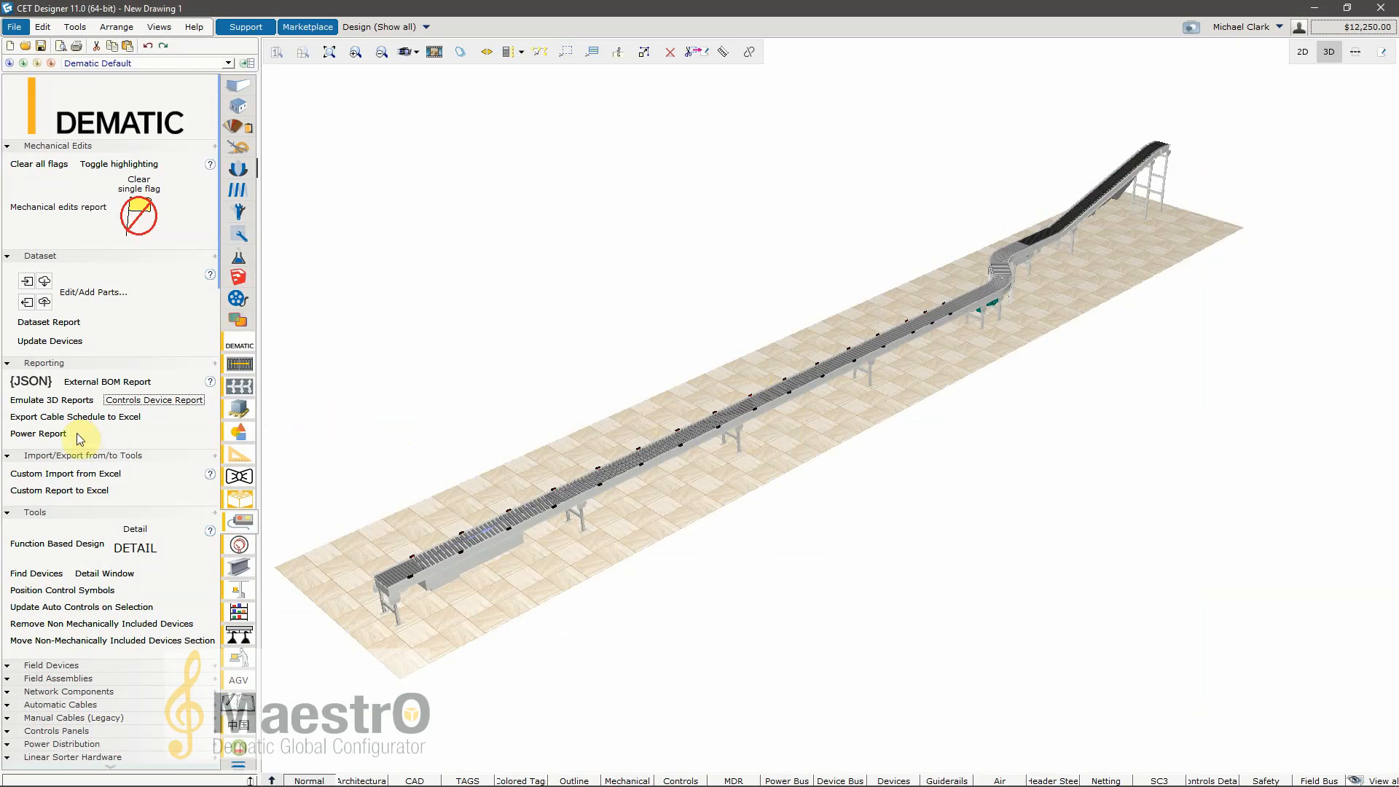
Step: Open the Power Report, look at its 1P and 3P pages, and close it
left_click(33, 437)
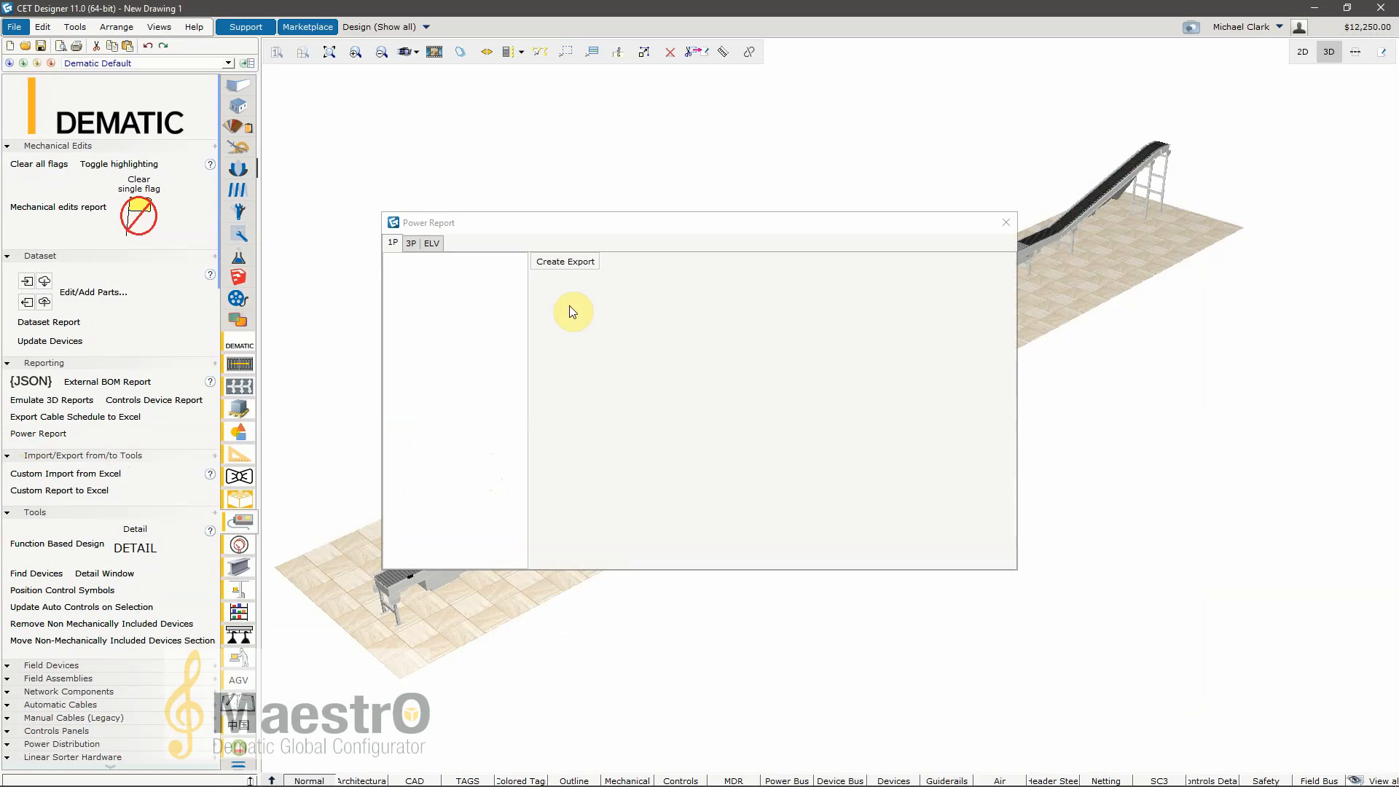
left_click(412, 243)
left_click(397, 244)
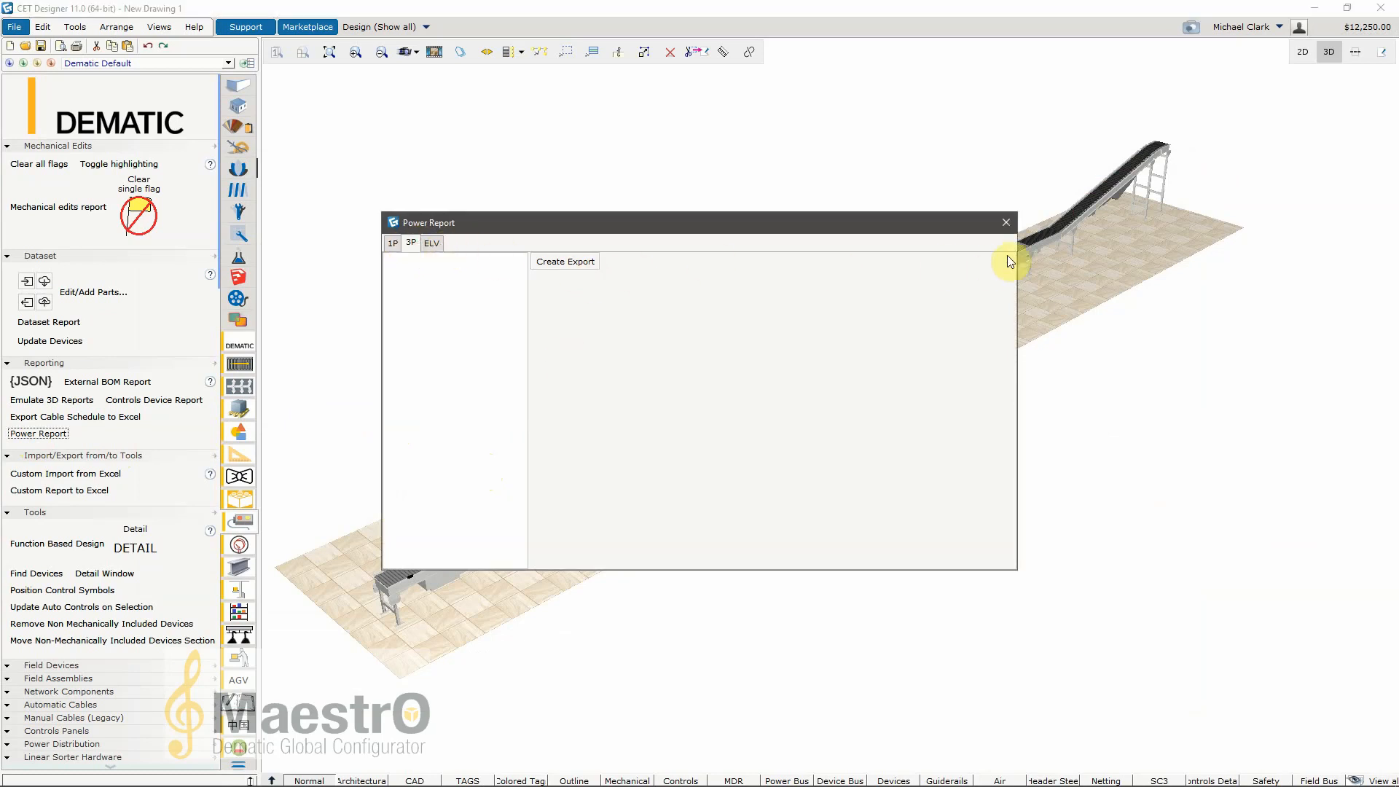
left_click(1003, 223)
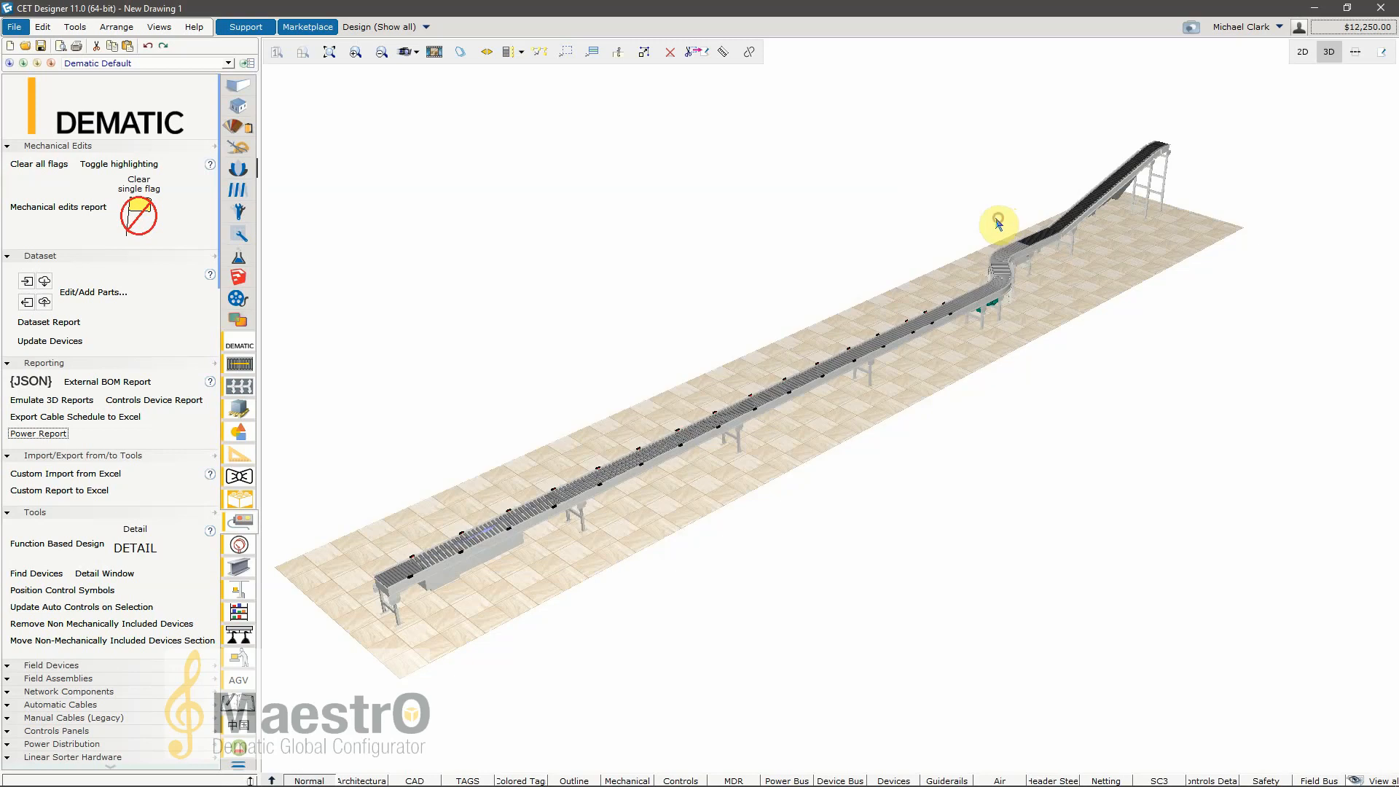
Step: Switch the conveyor drawing from the 3D view to the 2D view
scroll(114, 445, "down", 2)
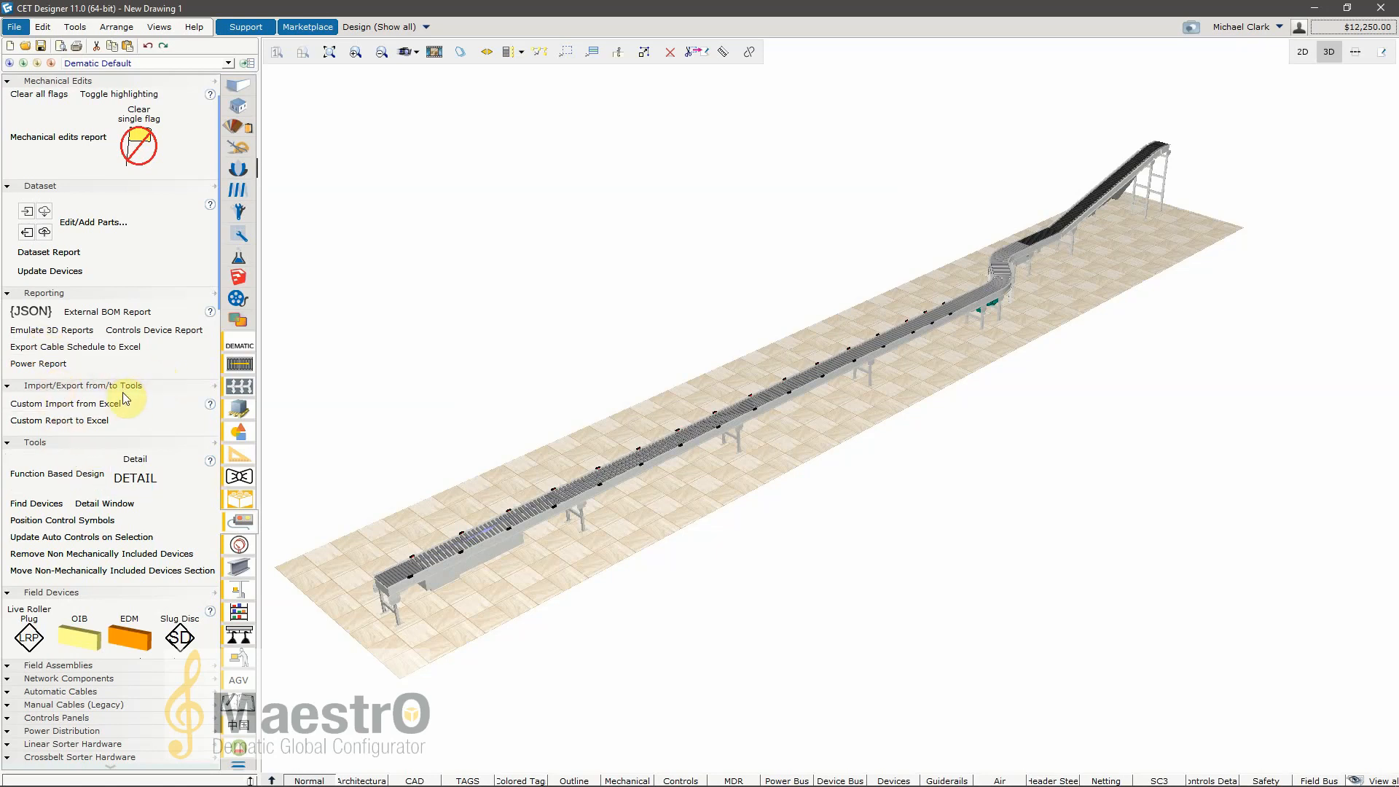
scroll(137, 419, "down", 3)
scroll(137, 432, "down", 2)
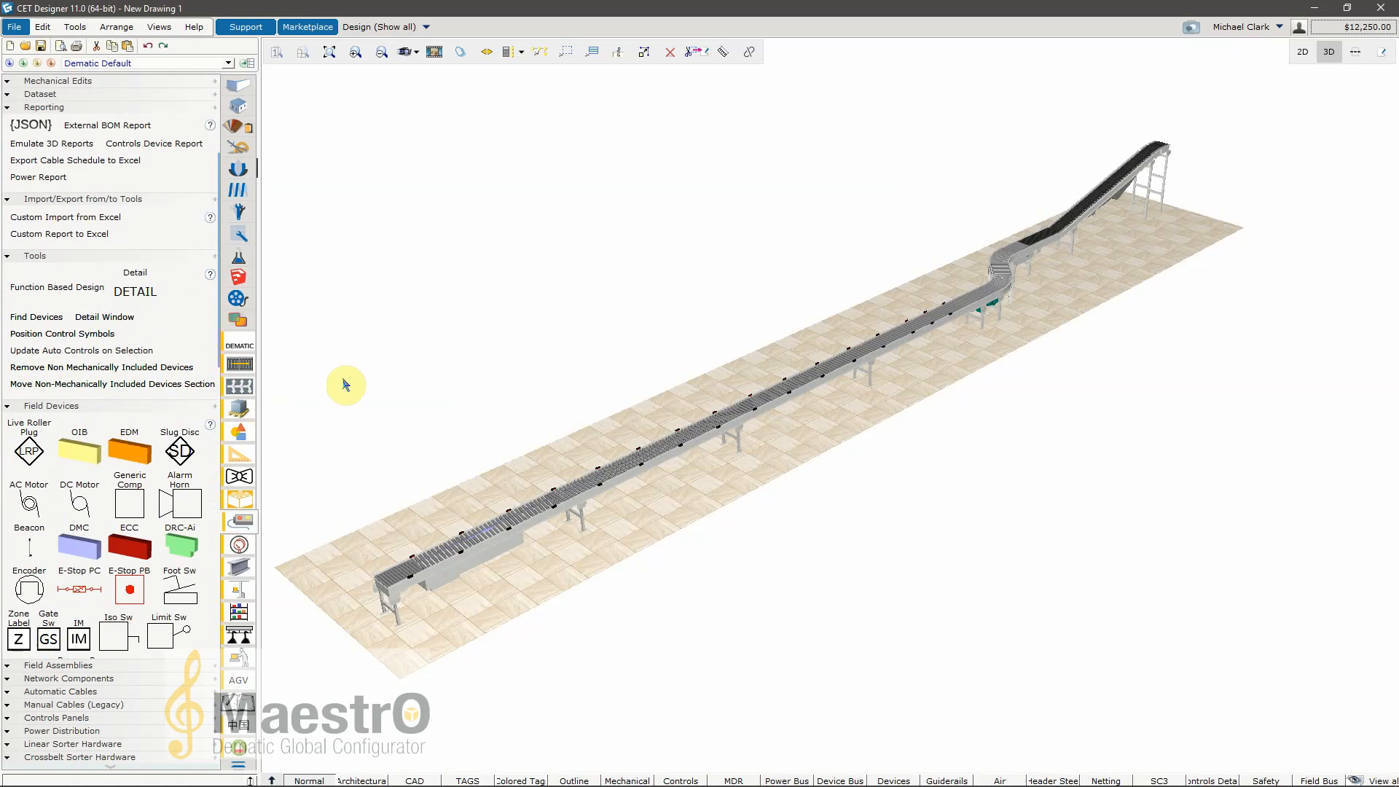
left_click(1302, 52)
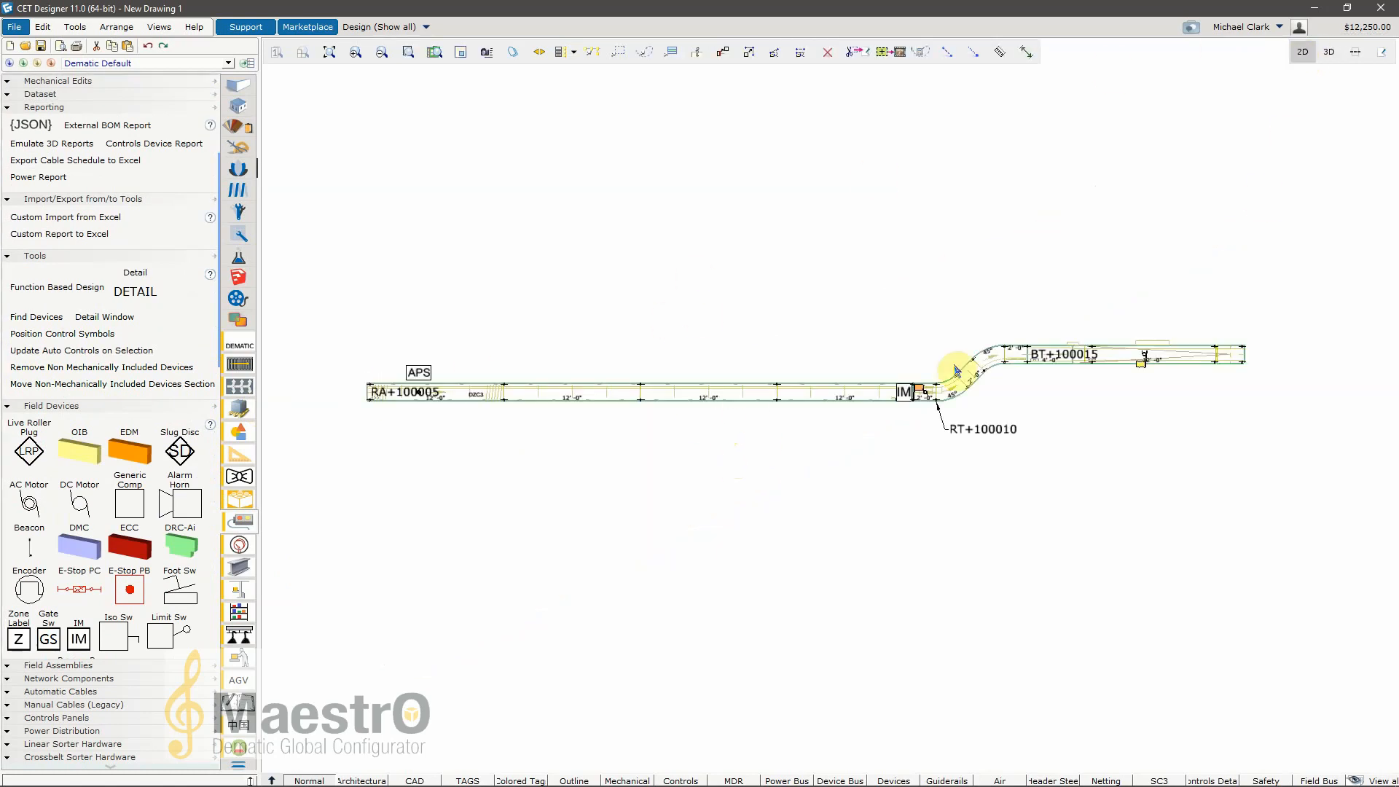
Step: Look through the controls components from field devices, assemblies and network components to cables, panels and power distribution
scroll(133, 309, "down", 5)
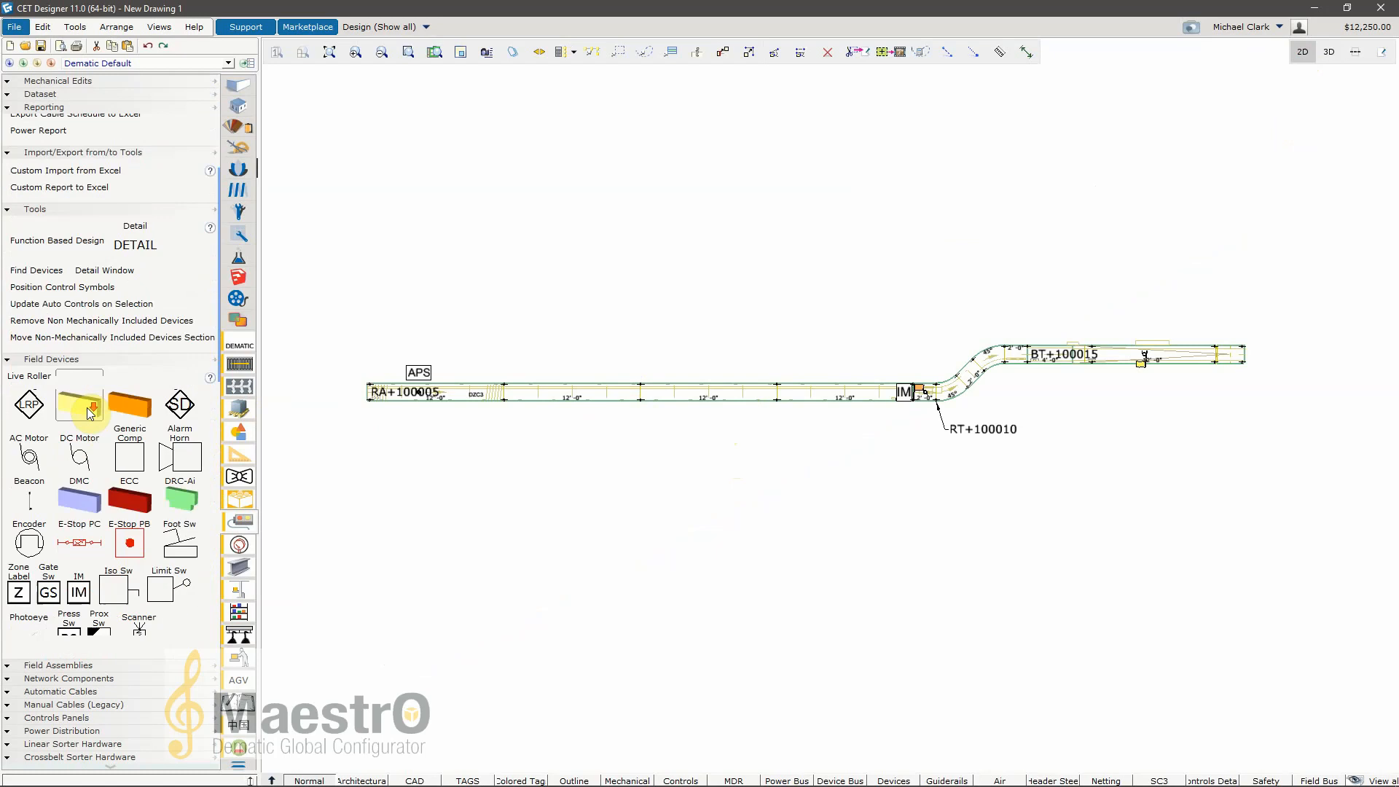
scroll(132, 309, "down", 3)
scroll(86, 371, "up", 2)
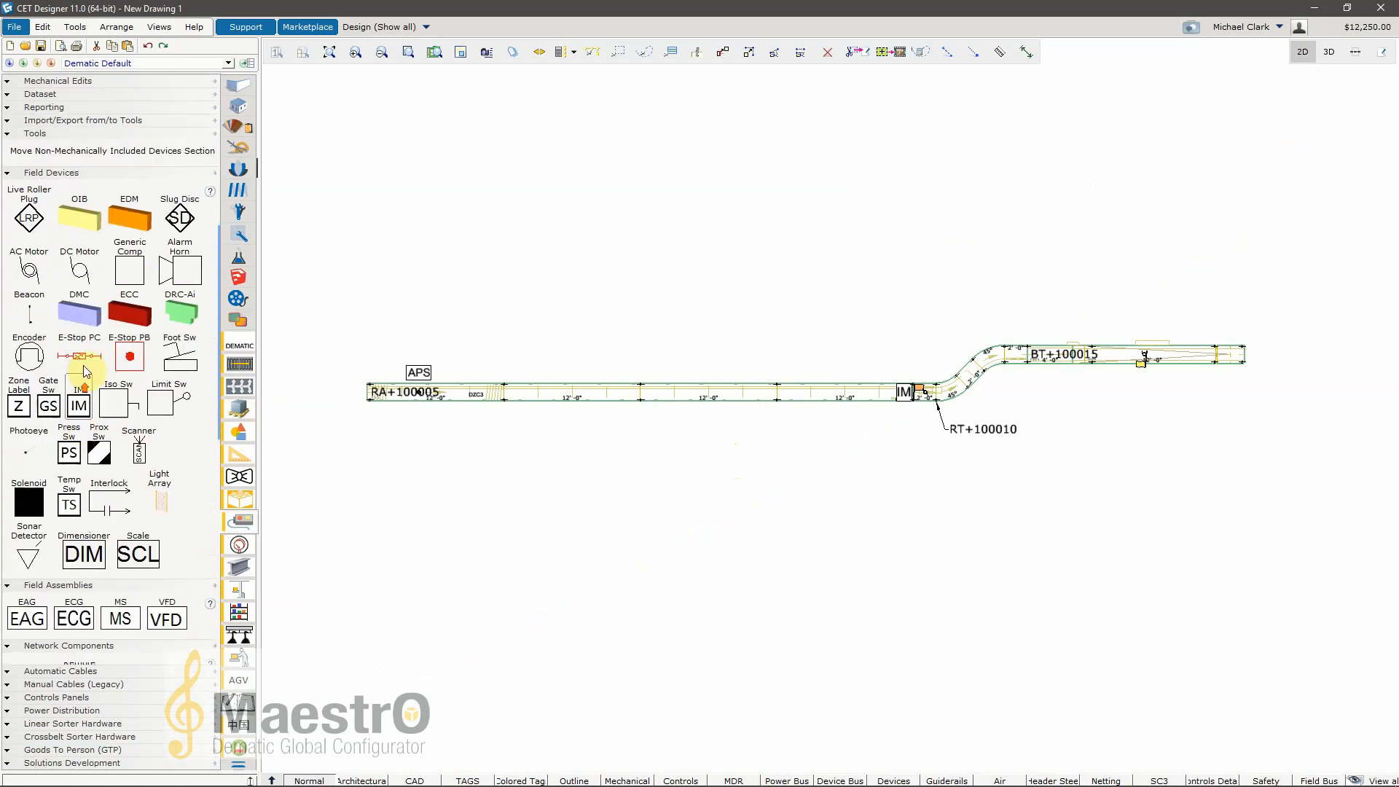
scroll(111, 498, "down", 7)
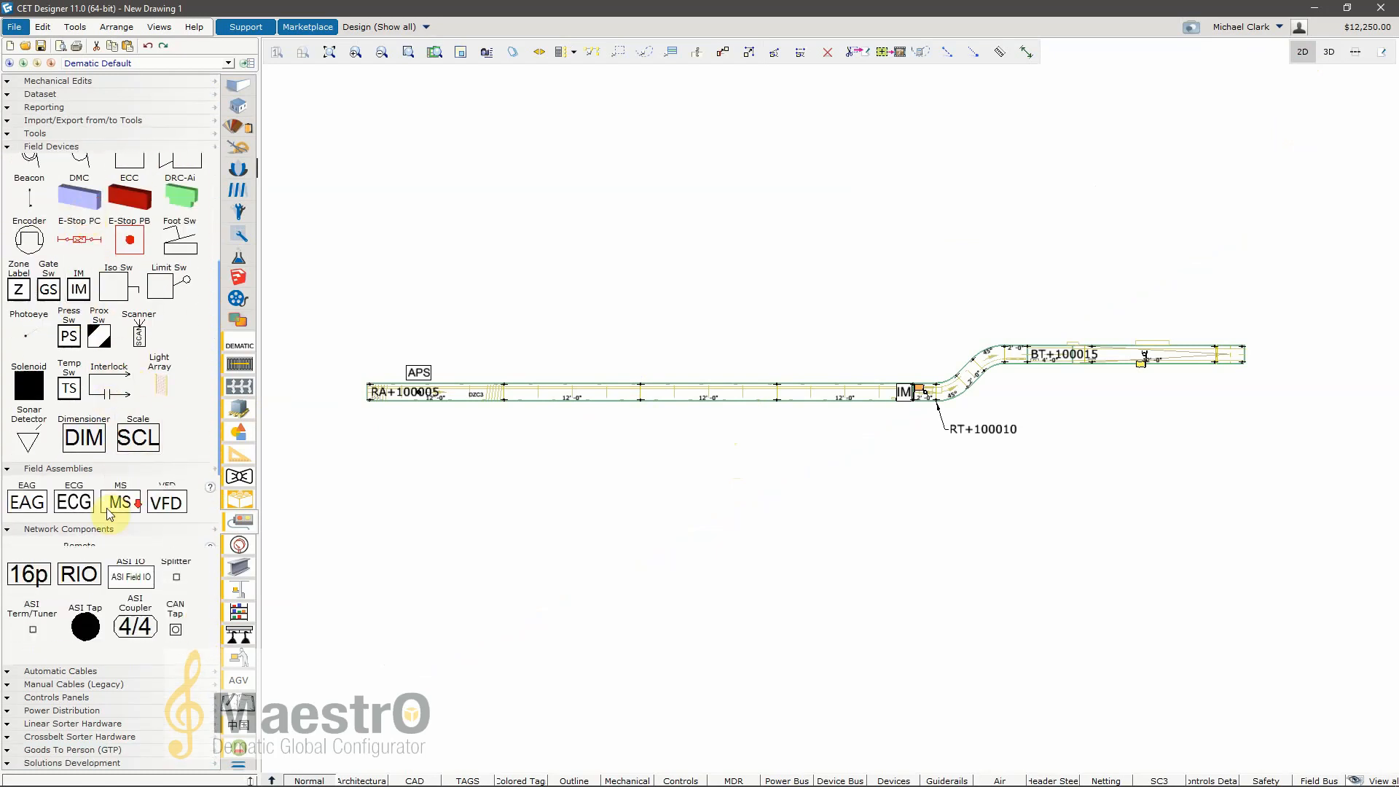
scroll(103, 645, "down", 7)
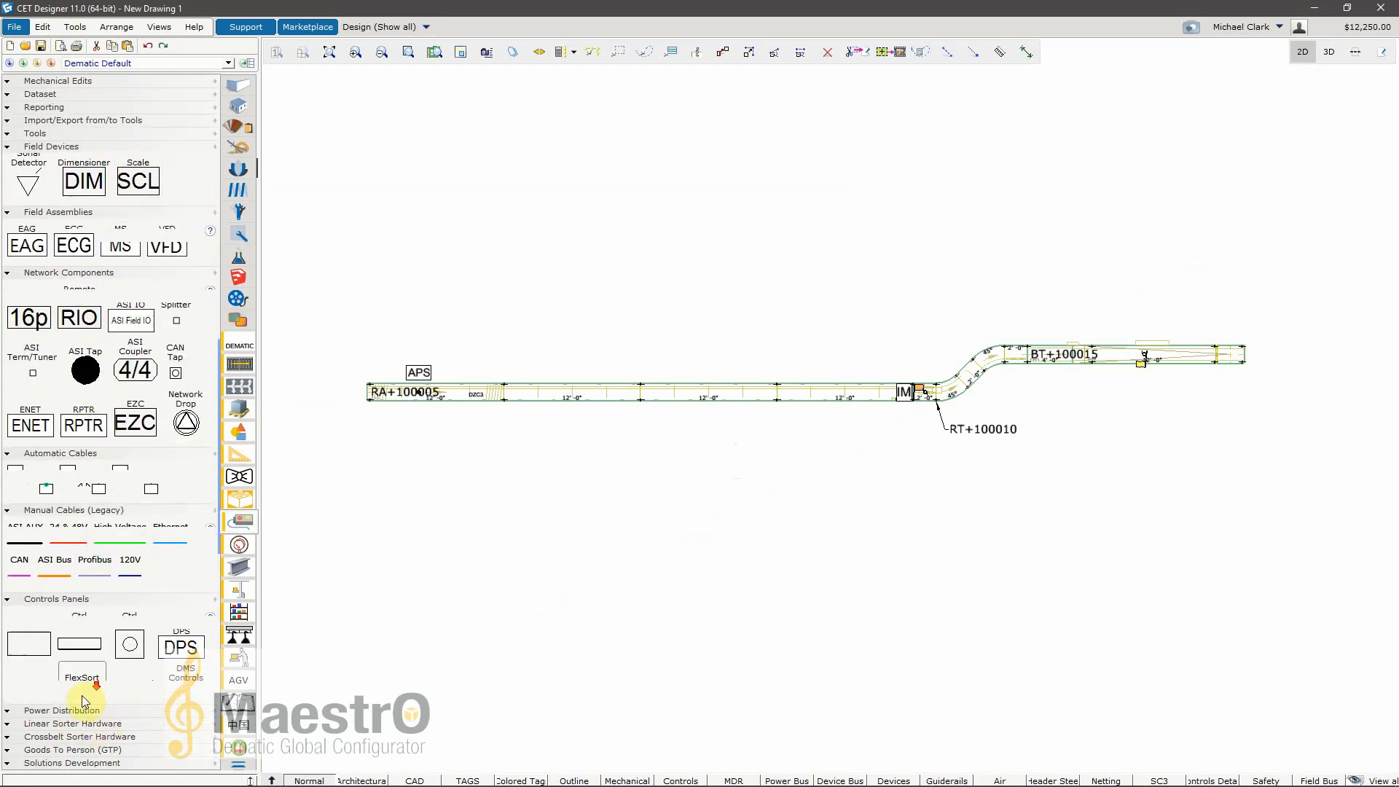
scroll(108, 628, "down", 3)
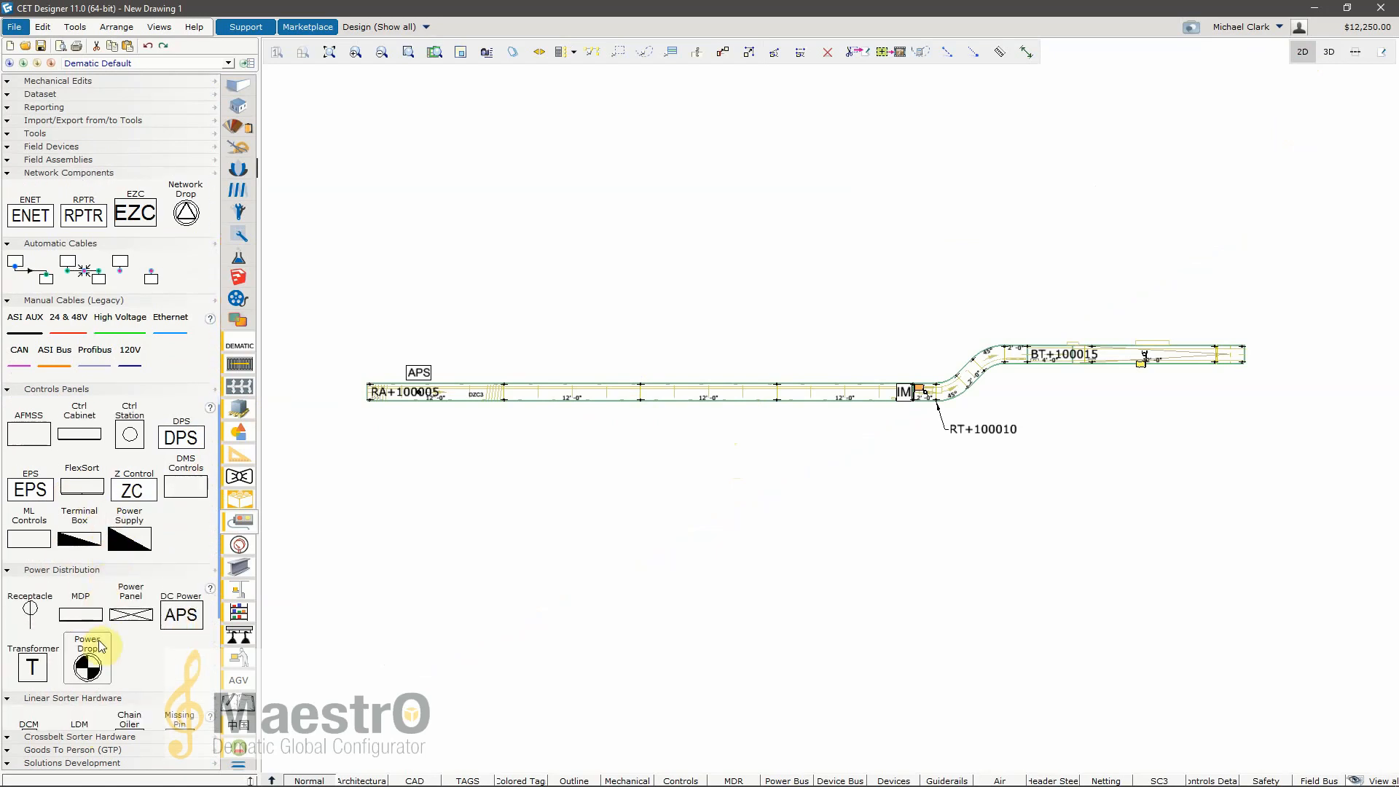
scroll(139, 619, "up", 6)
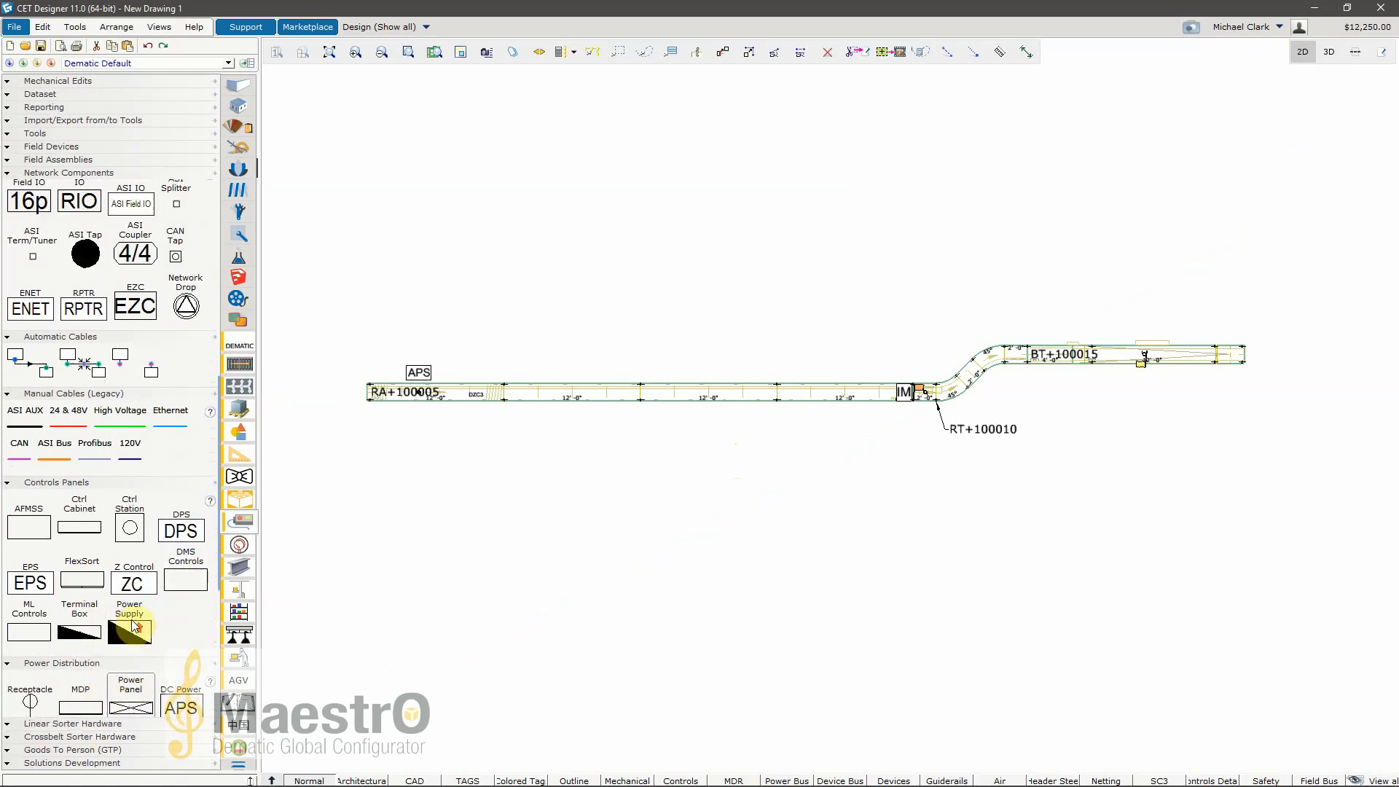
scroll(137, 606, "up", 7)
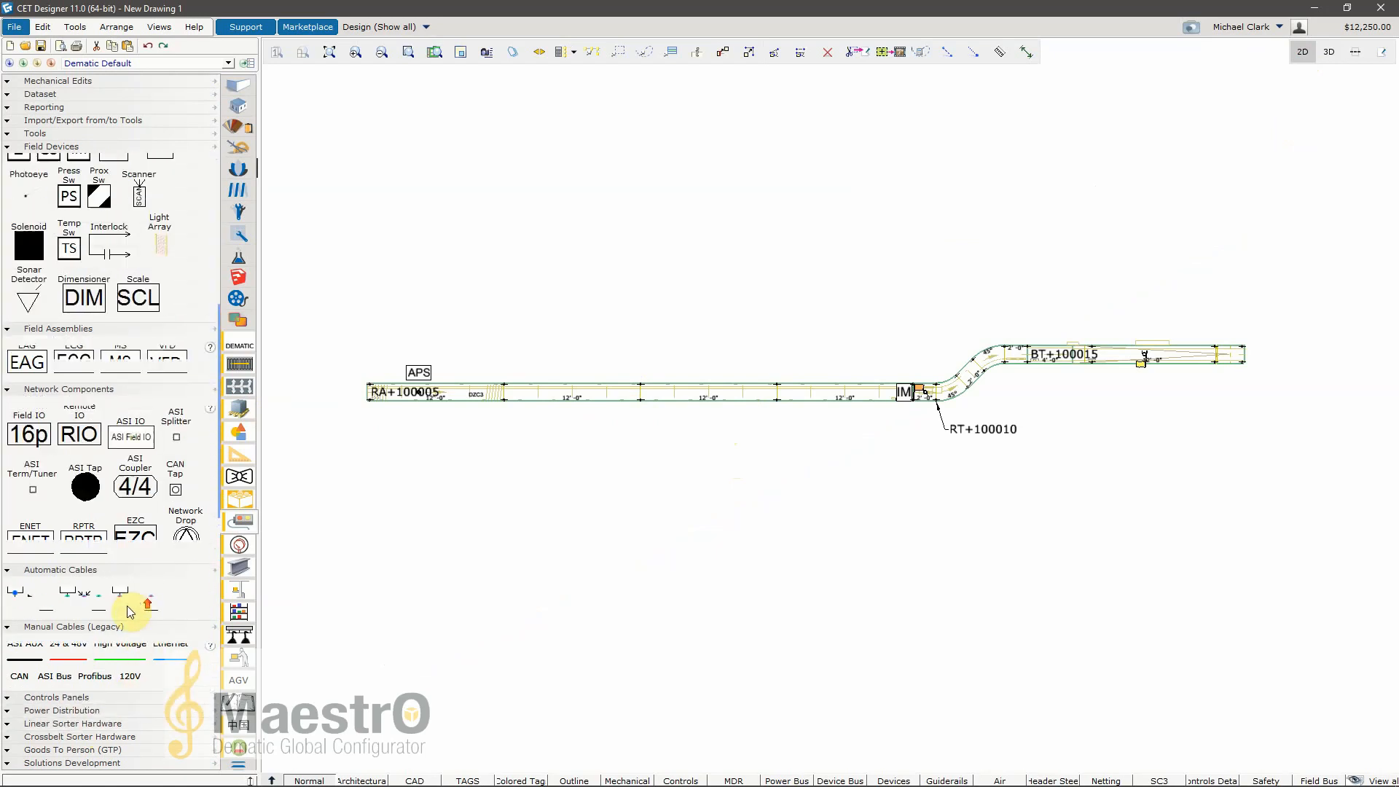
scroll(100, 598, "up", 6)
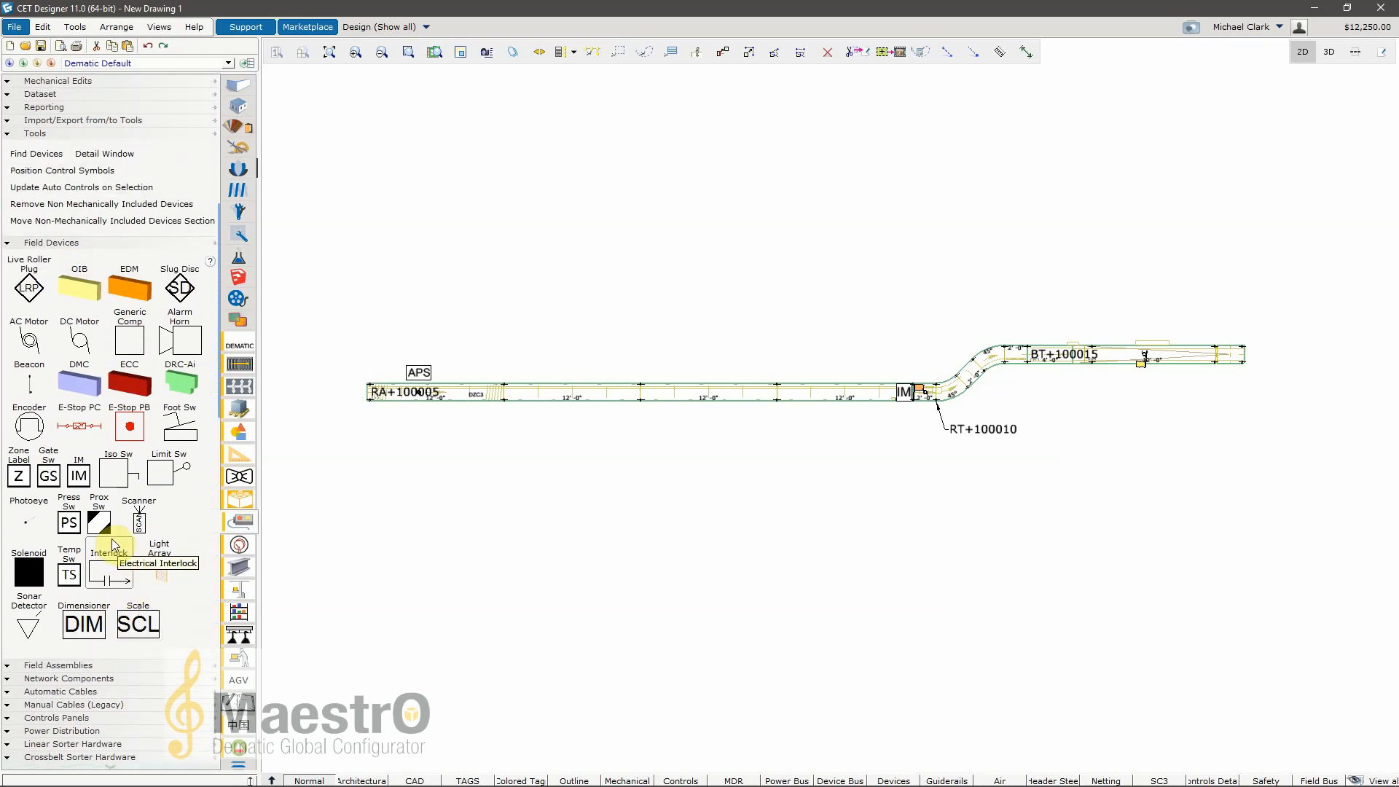
Step: Place an E-Stop pullcord beside the start of conveyor RA+100005 and examine its system validation warning
left_click(82, 429)
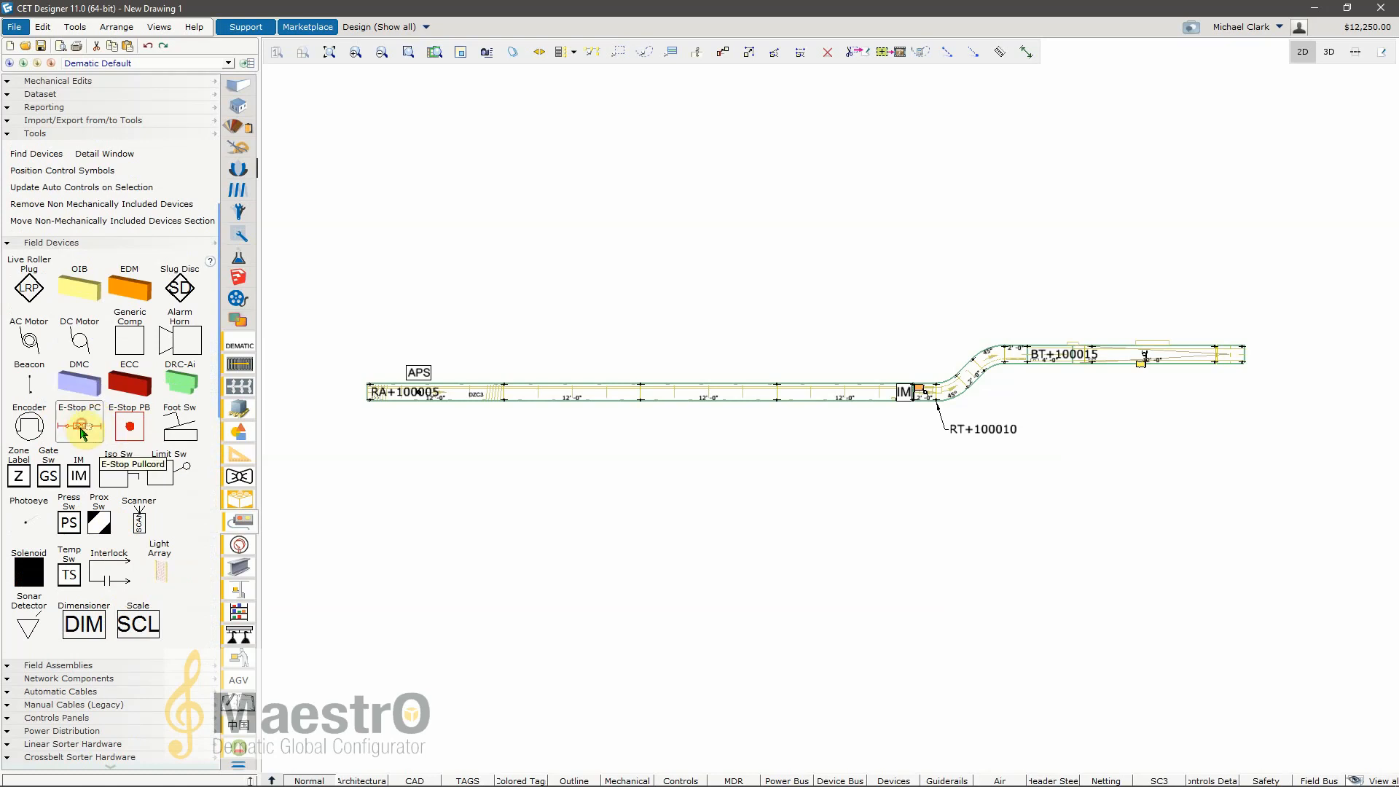
left_click(411, 392)
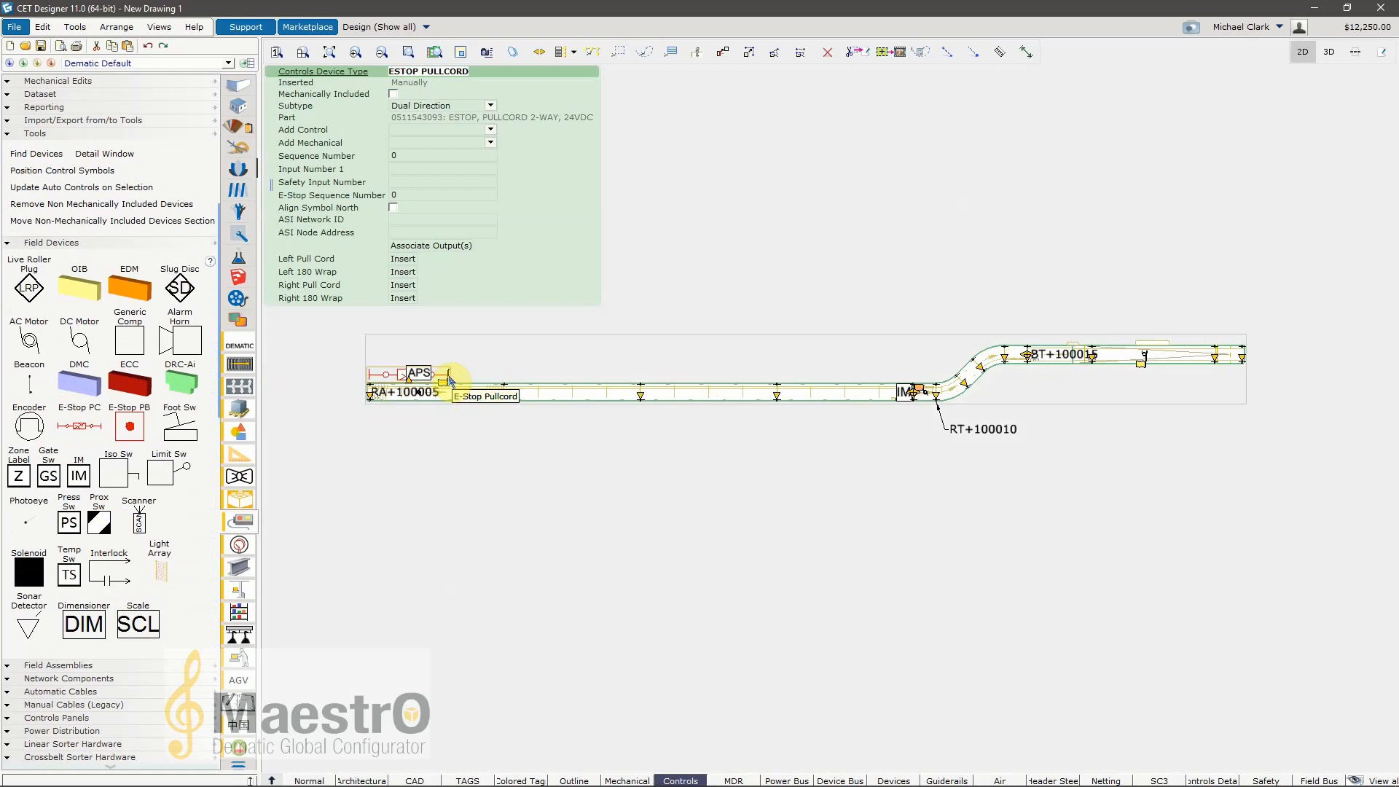
left_click_drag(448, 375, 390, 235)
double_click(453, 377)
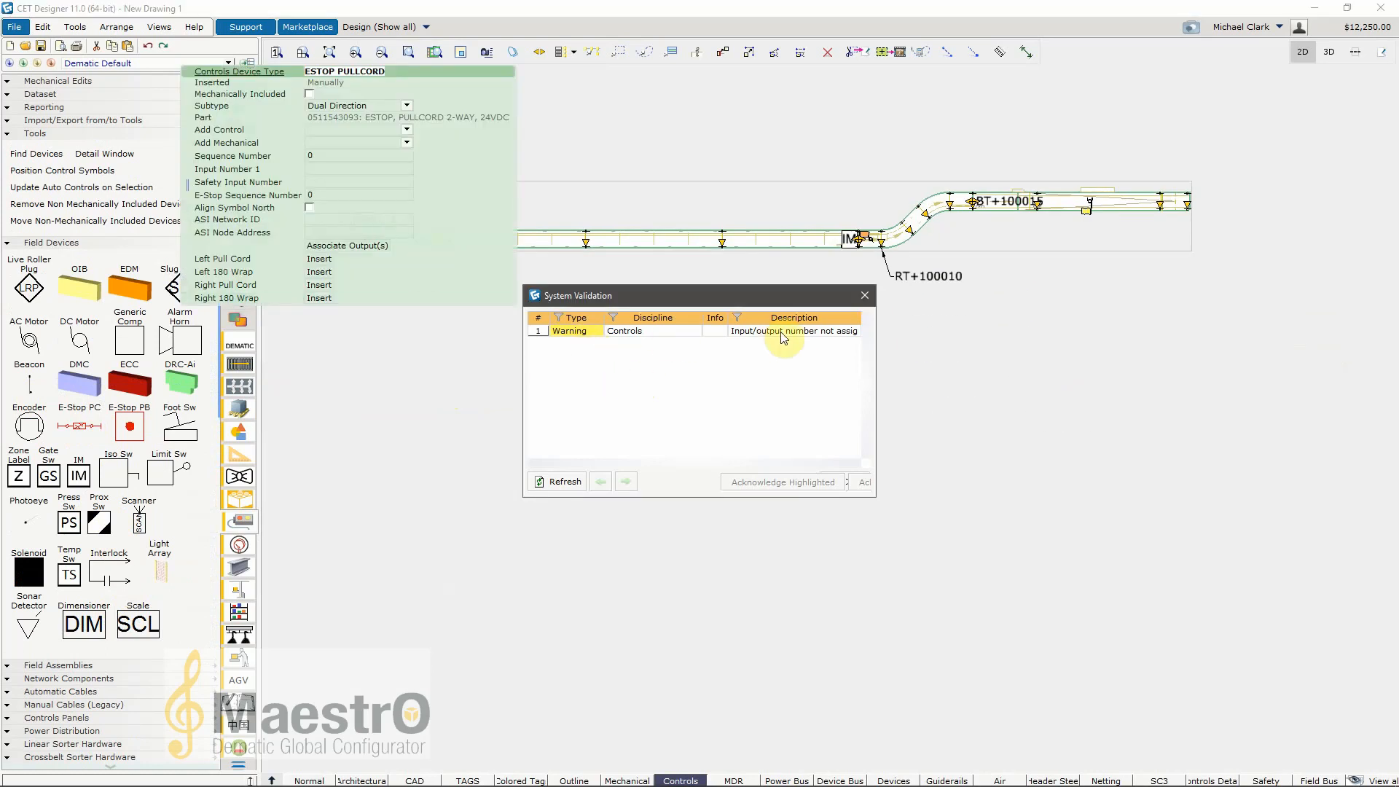
left_click(779, 331)
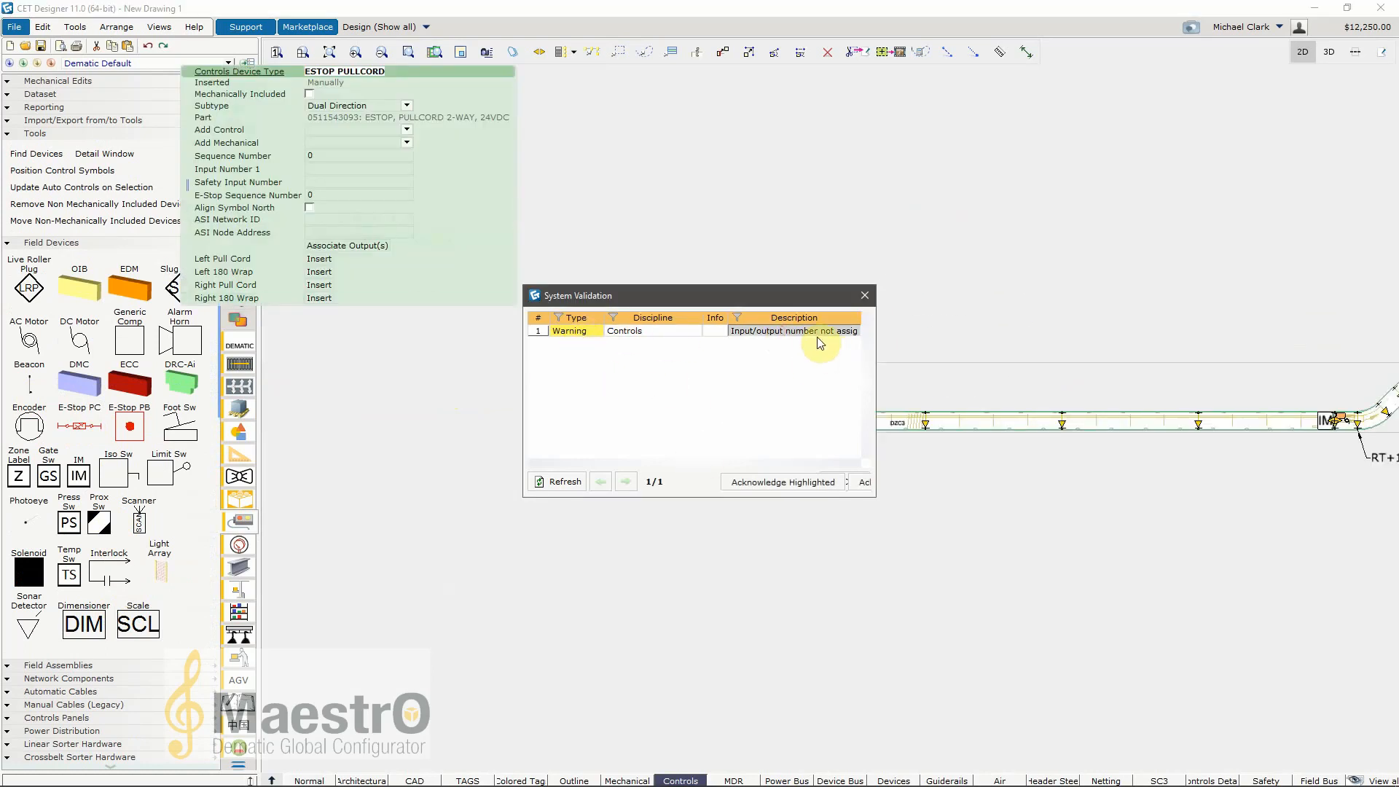
left_click(865, 295)
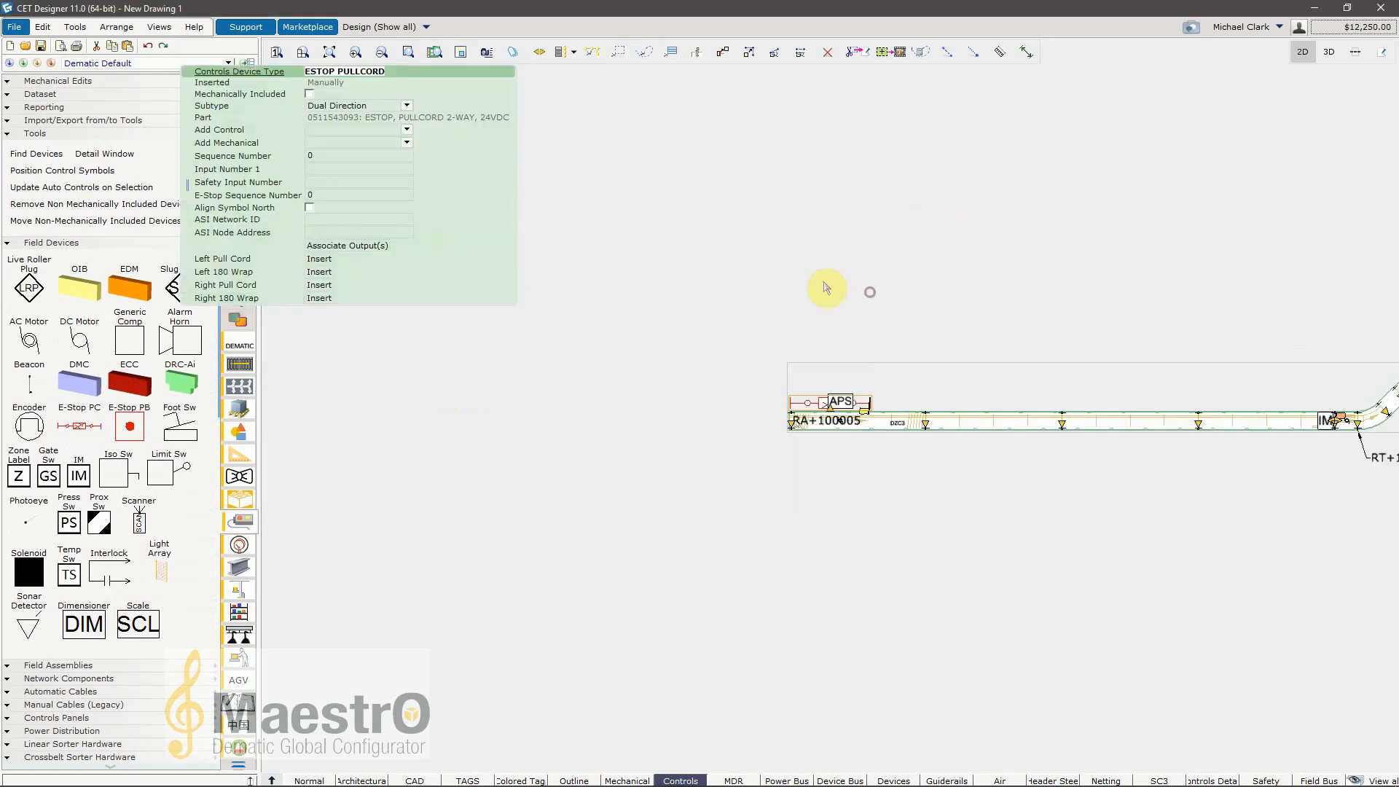
Step: Move the E-Stop pullcord along conveyor RA+100005 and off it, and delete the device
left_click(646, 197)
mouse_move(896, 357)
middle_mouse_down()
mouse_move(634, 315)
mouse_move(509, 323)
middle_mouse_up()
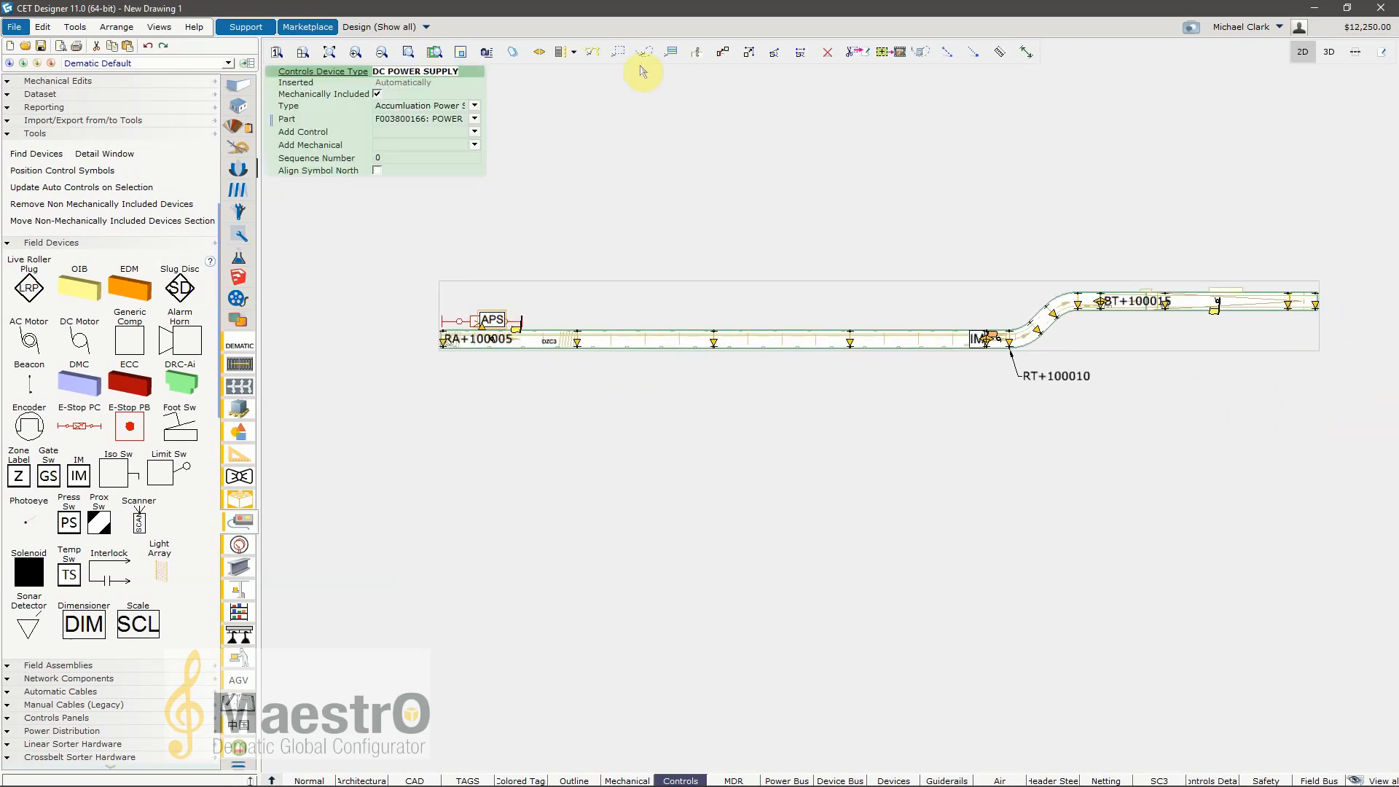
left_click(478, 324)
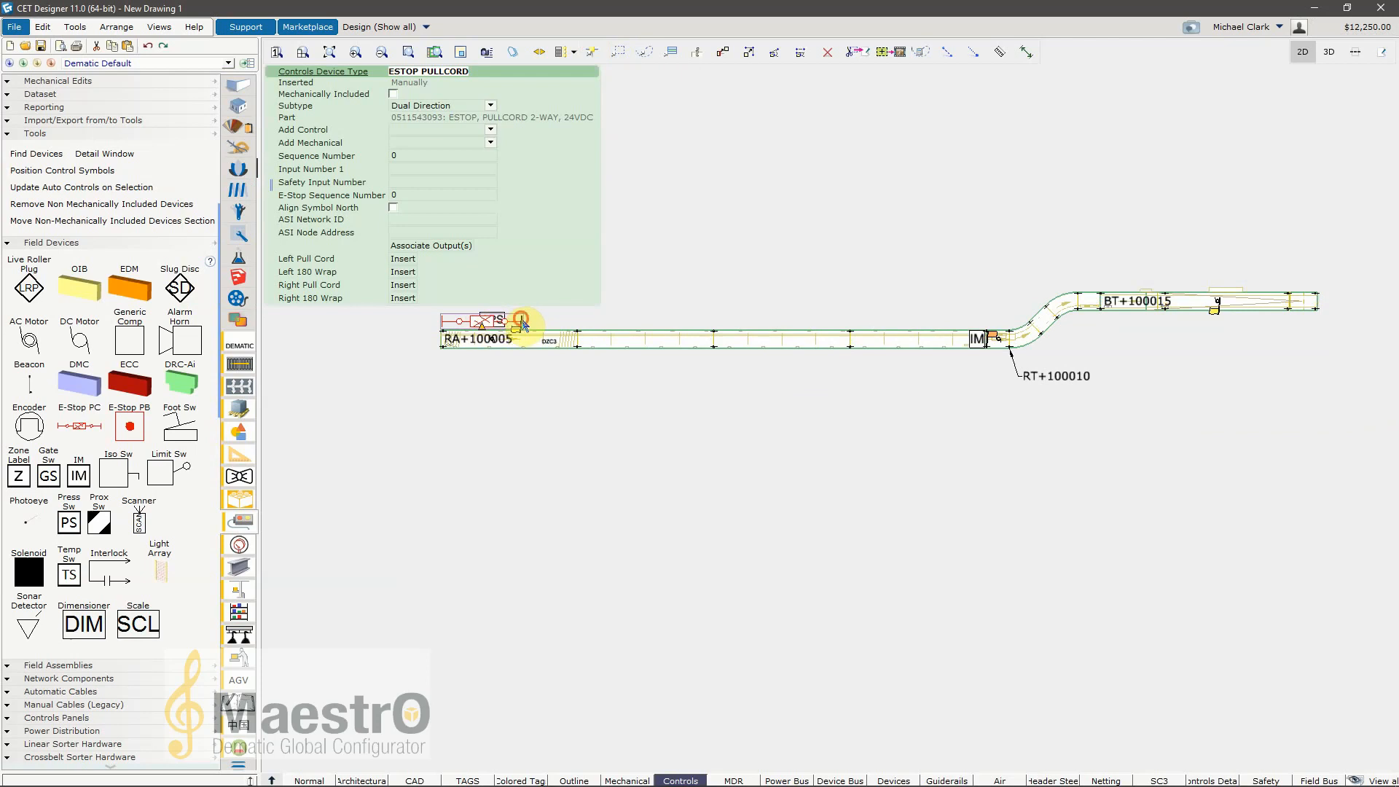
left_click_drag(522, 323, 736, 319)
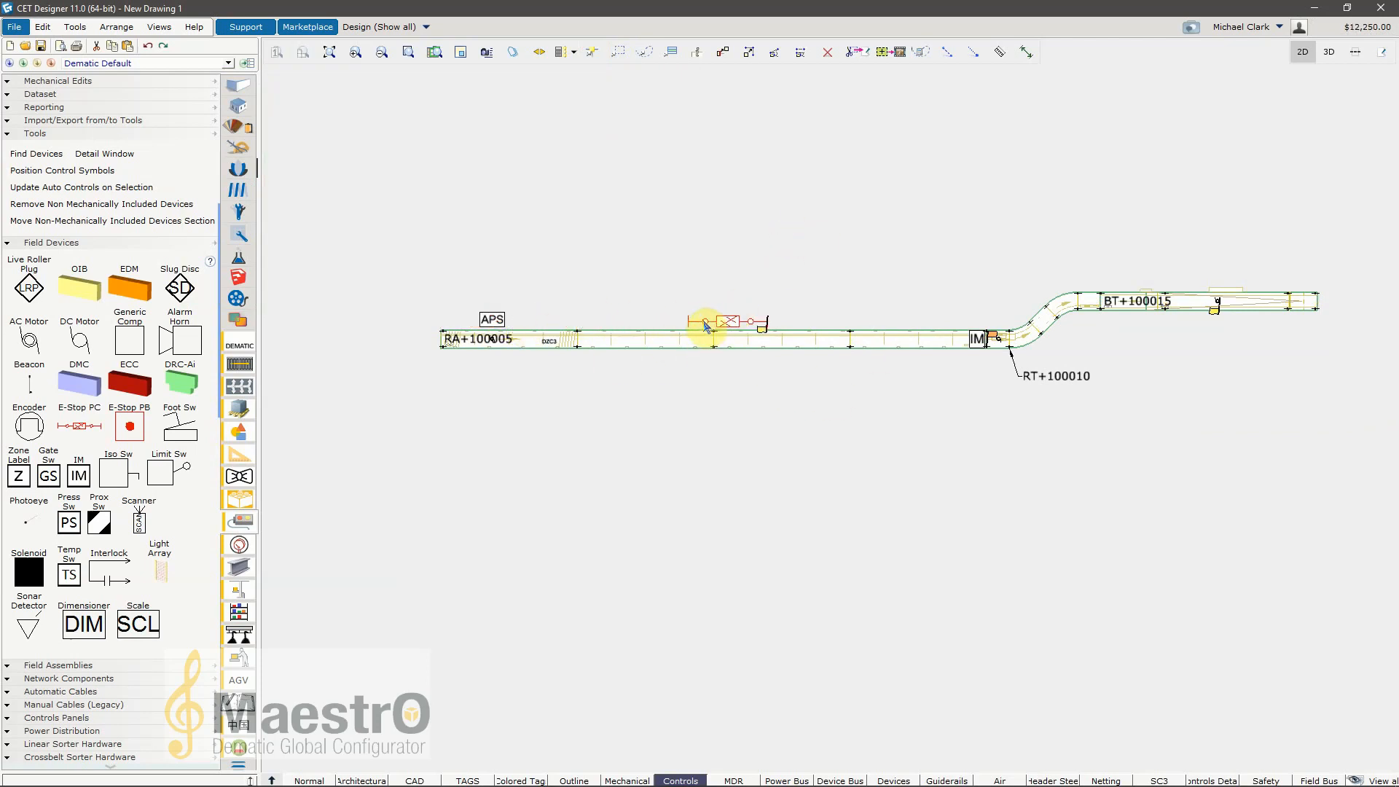
left_click_drag(705, 326, 650, 269)
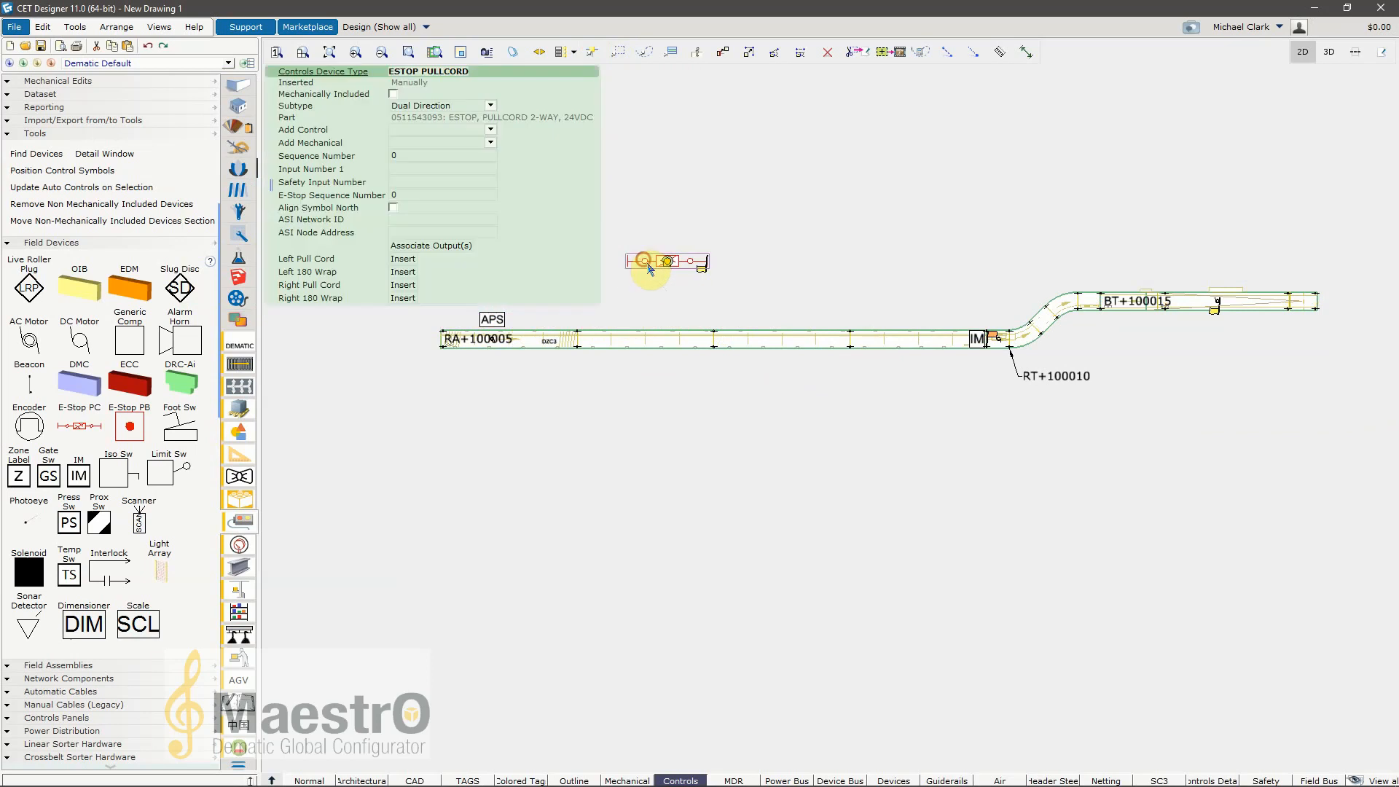
key("Delete")
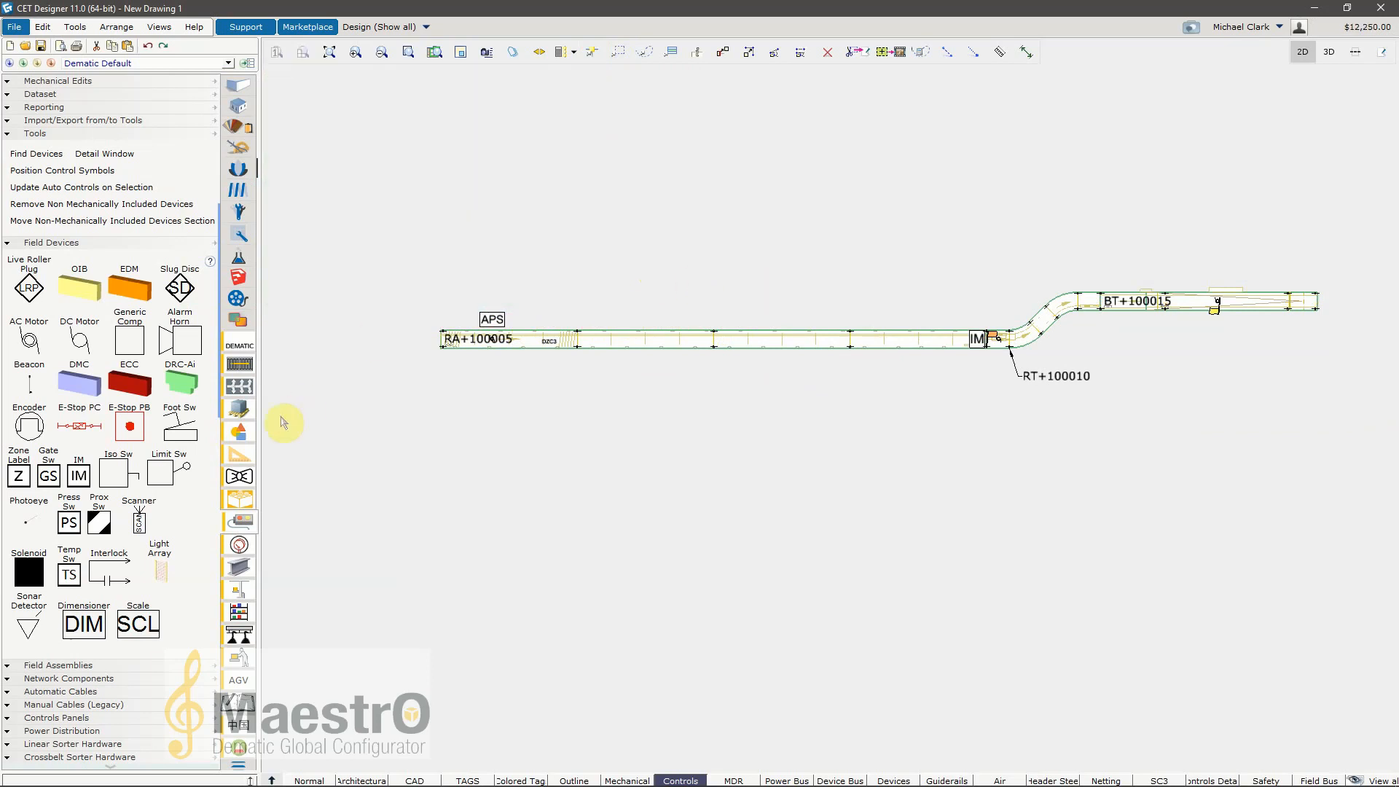
Step: Place a new E-Stop pullcord at the start of conveyor RA+100005 and move it clear of the conveyor
left_click(79, 426)
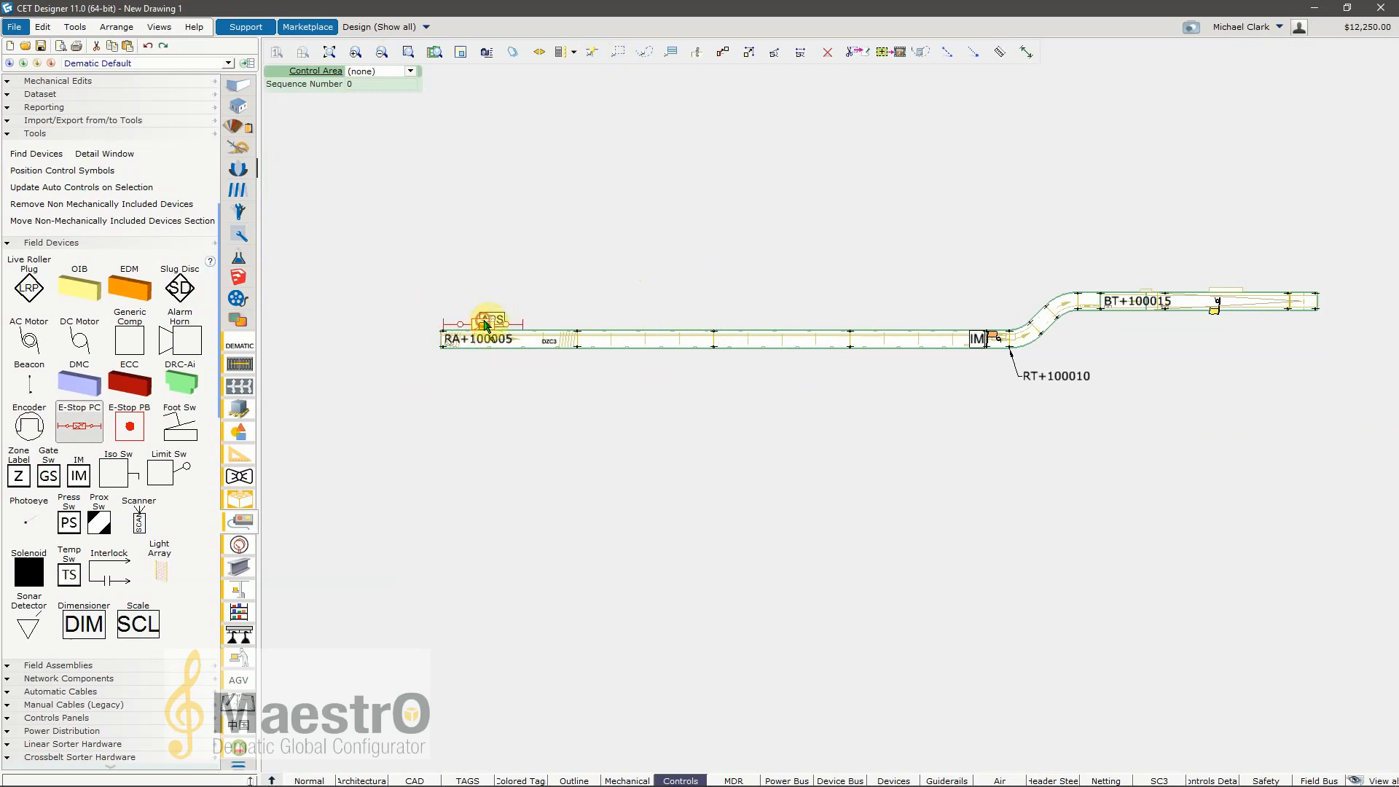
left_click(486, 325)
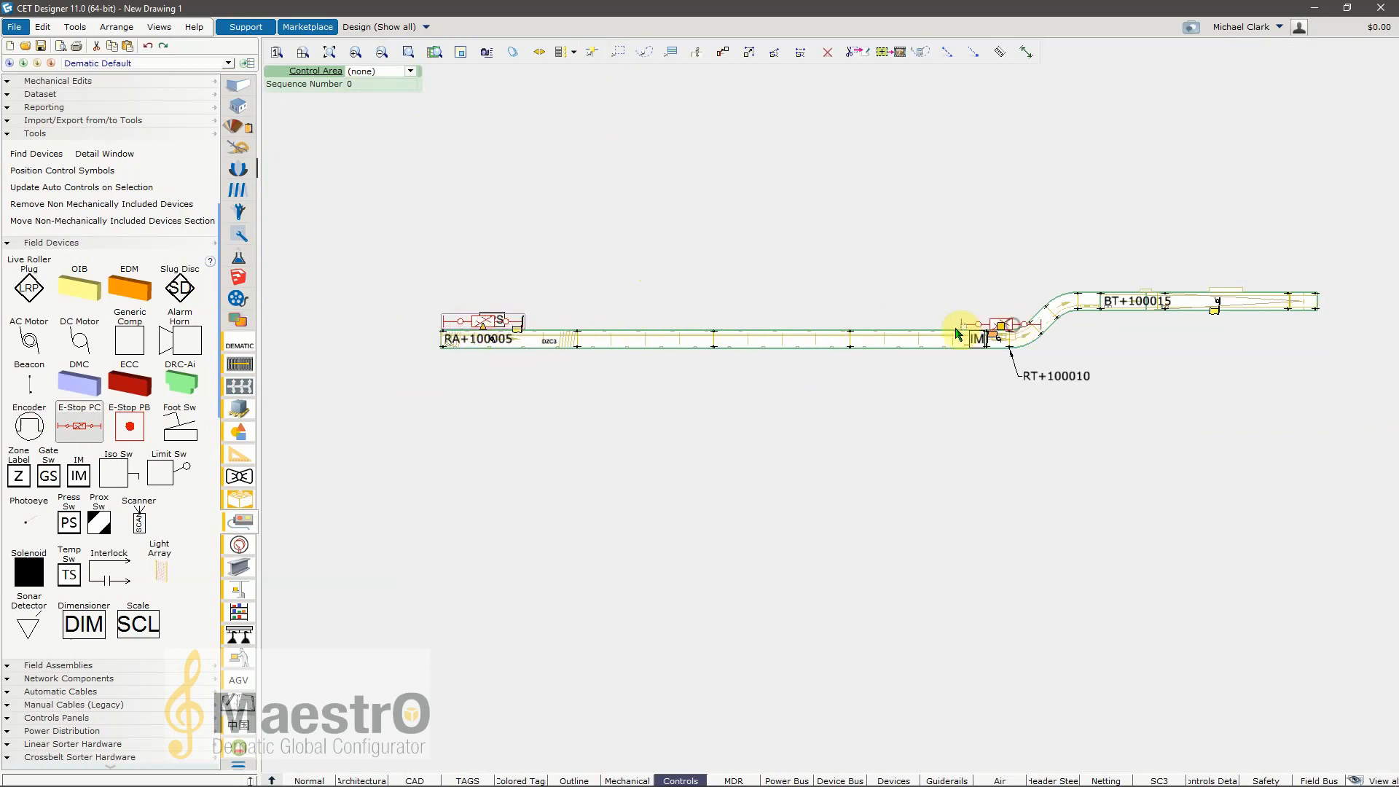
left_click(492, 322)
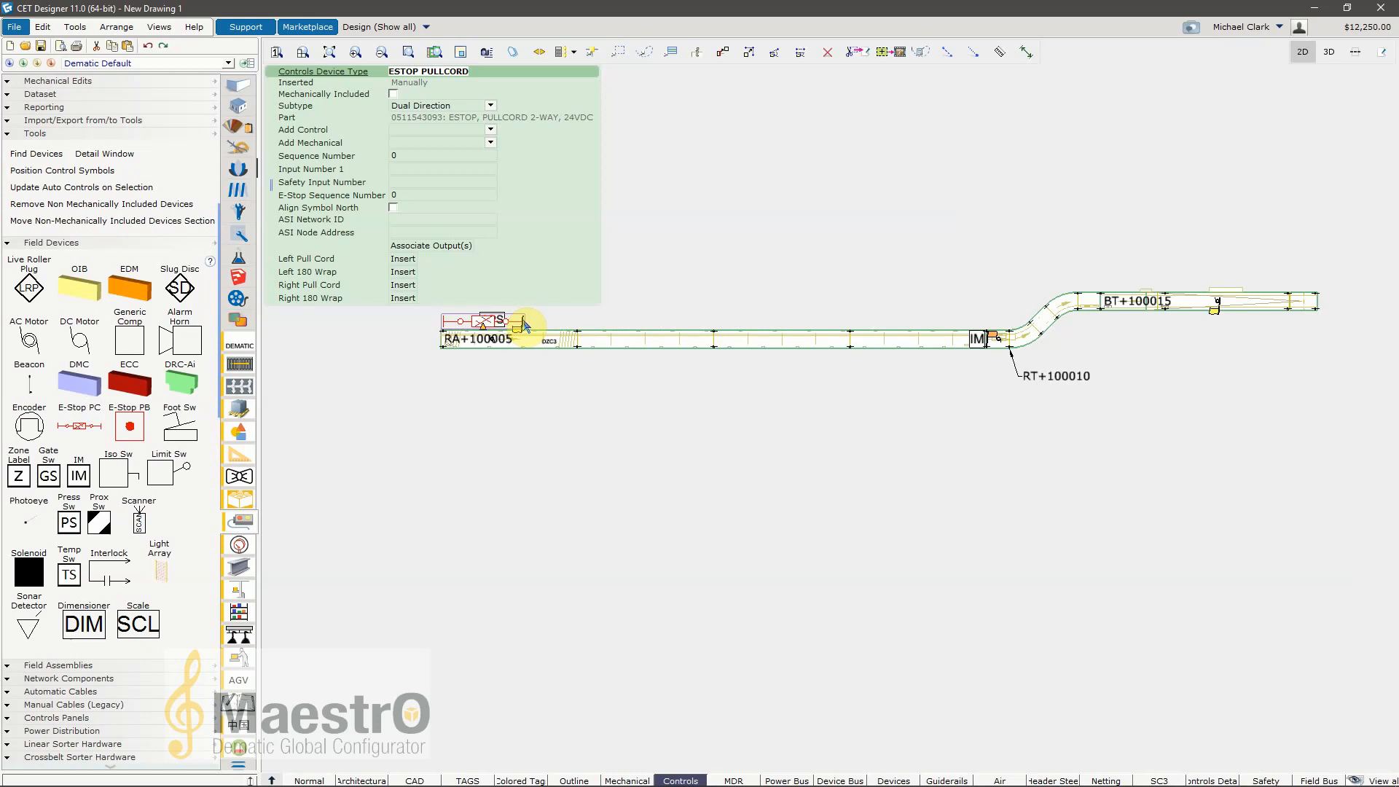
left_click_drag(508, 326, 690, 239)
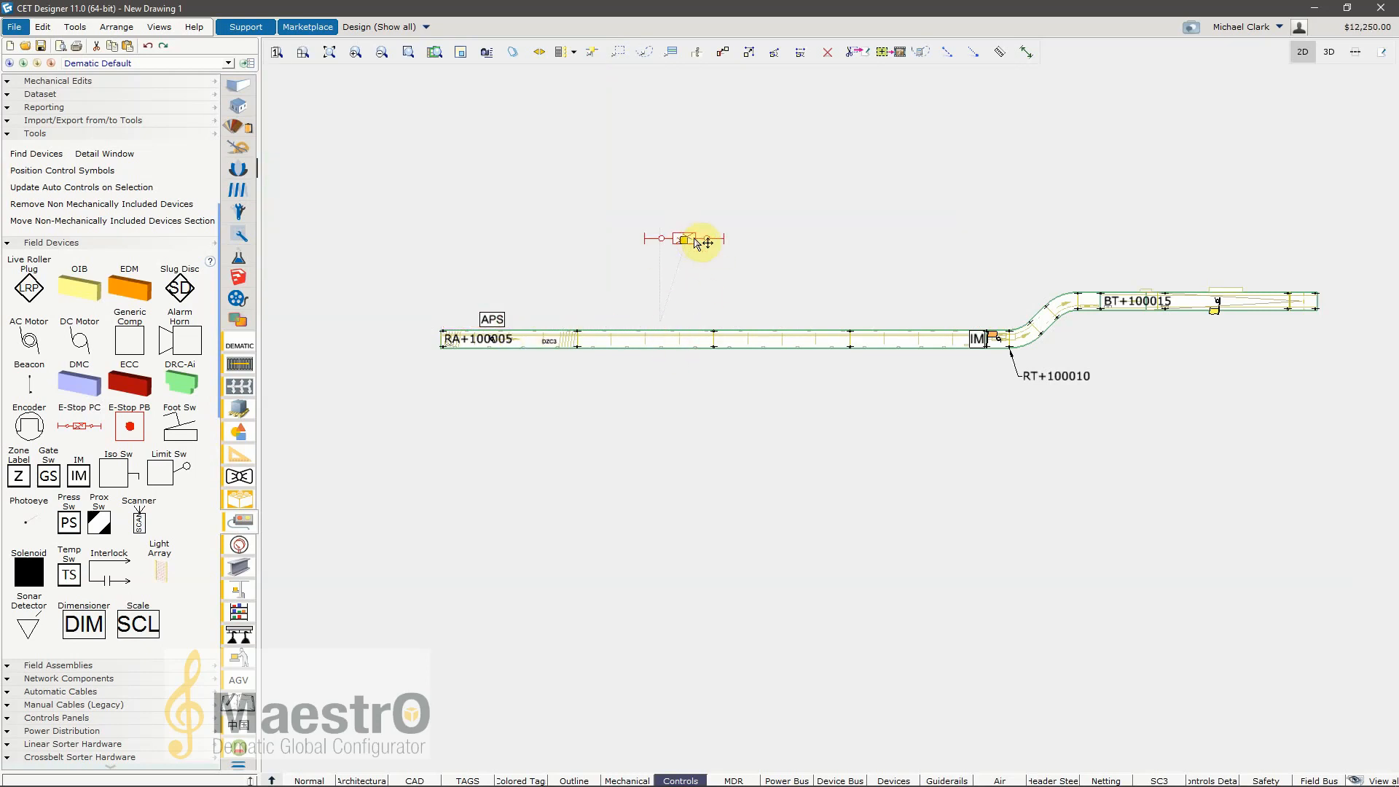
left_click(864, 223)
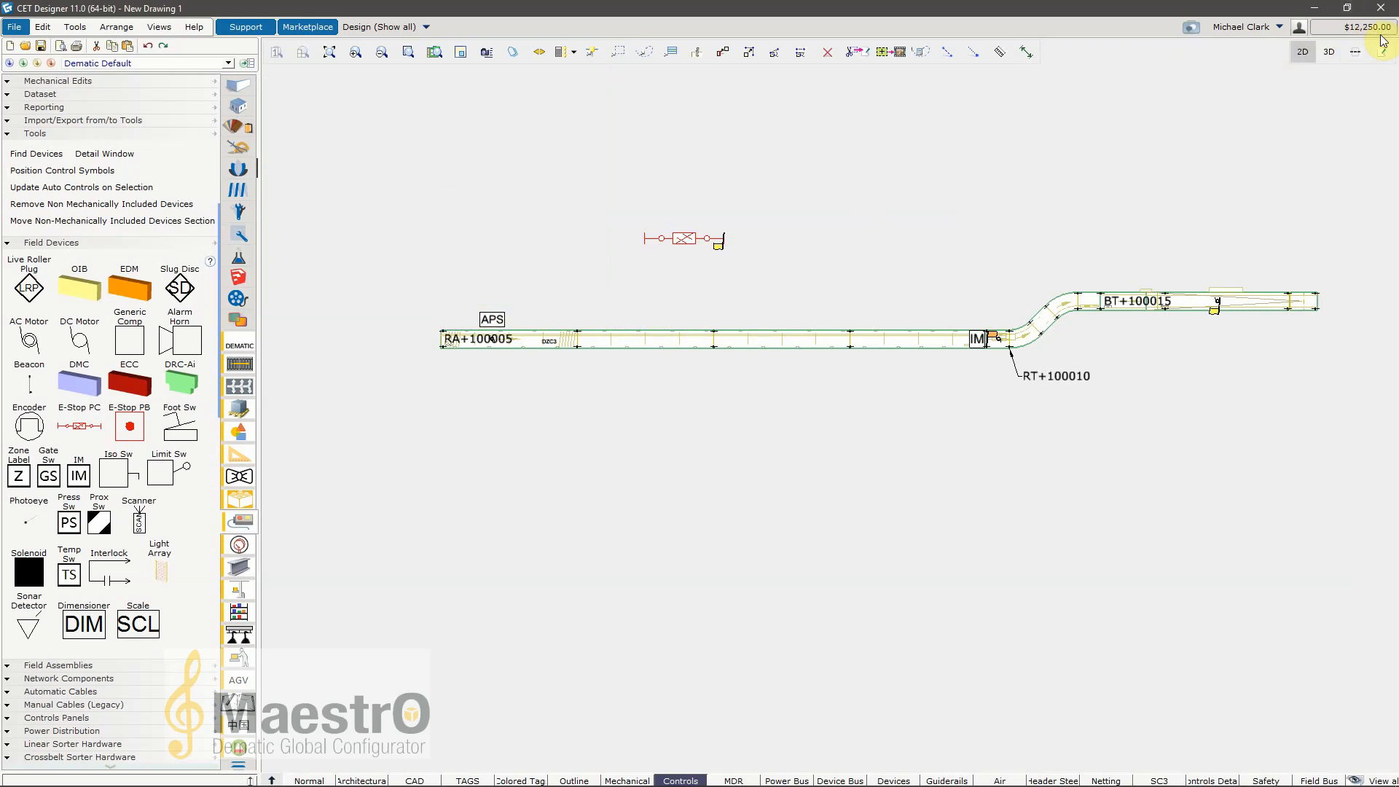
Step: Move the detached E-Stop pullcord closer to the conveyor and toggle its Mechanically Included option on and off again
left_click(708, 242)
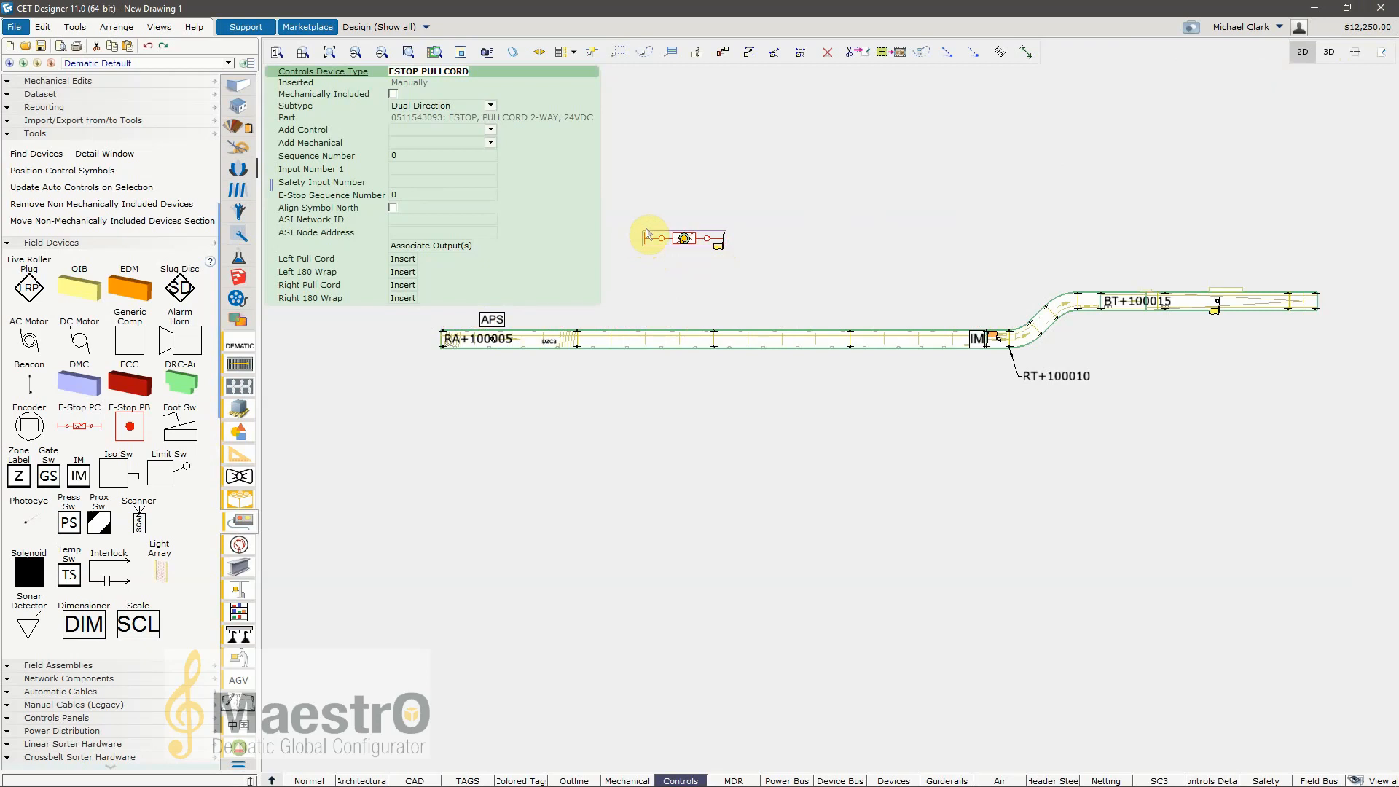
left_click_drag(664, 245, 754, 285)
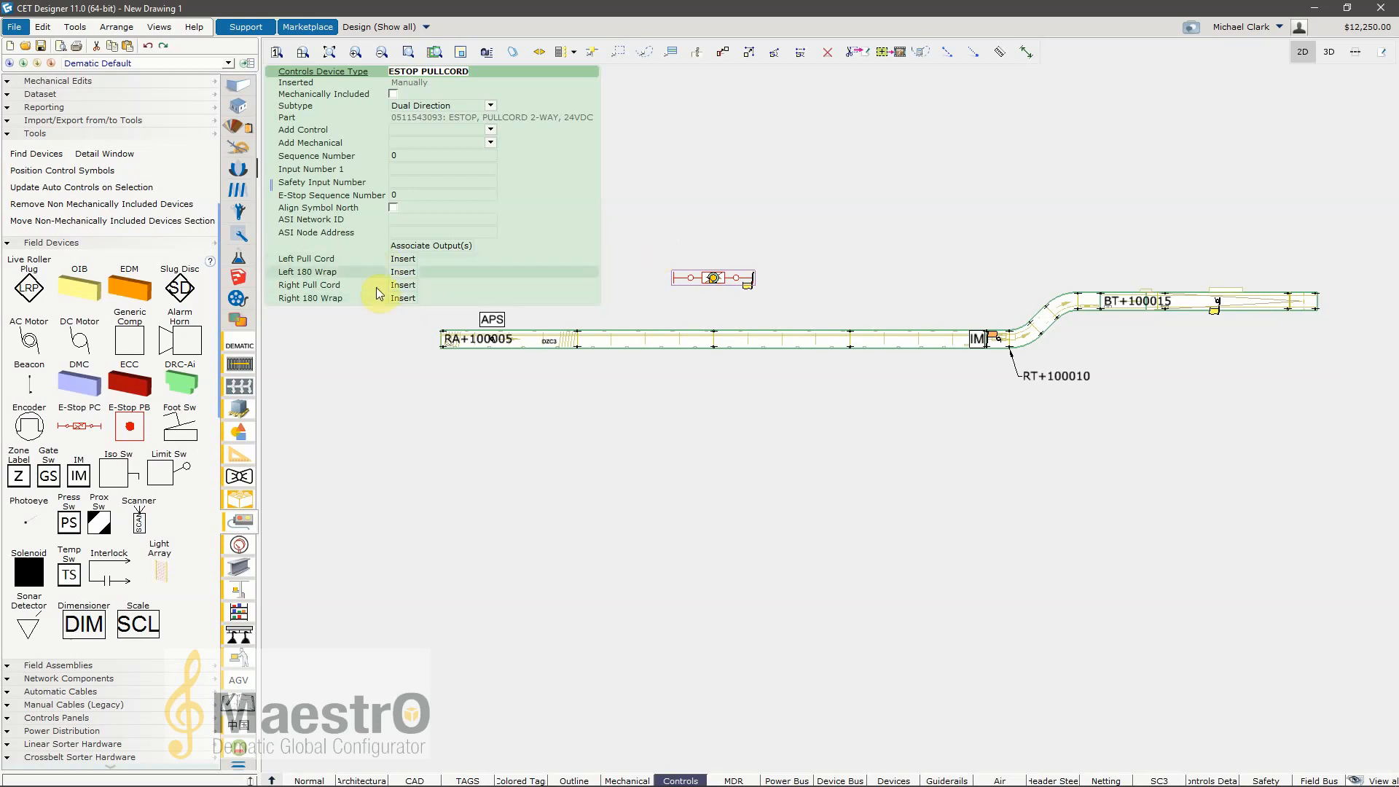
left_click(394, 95)
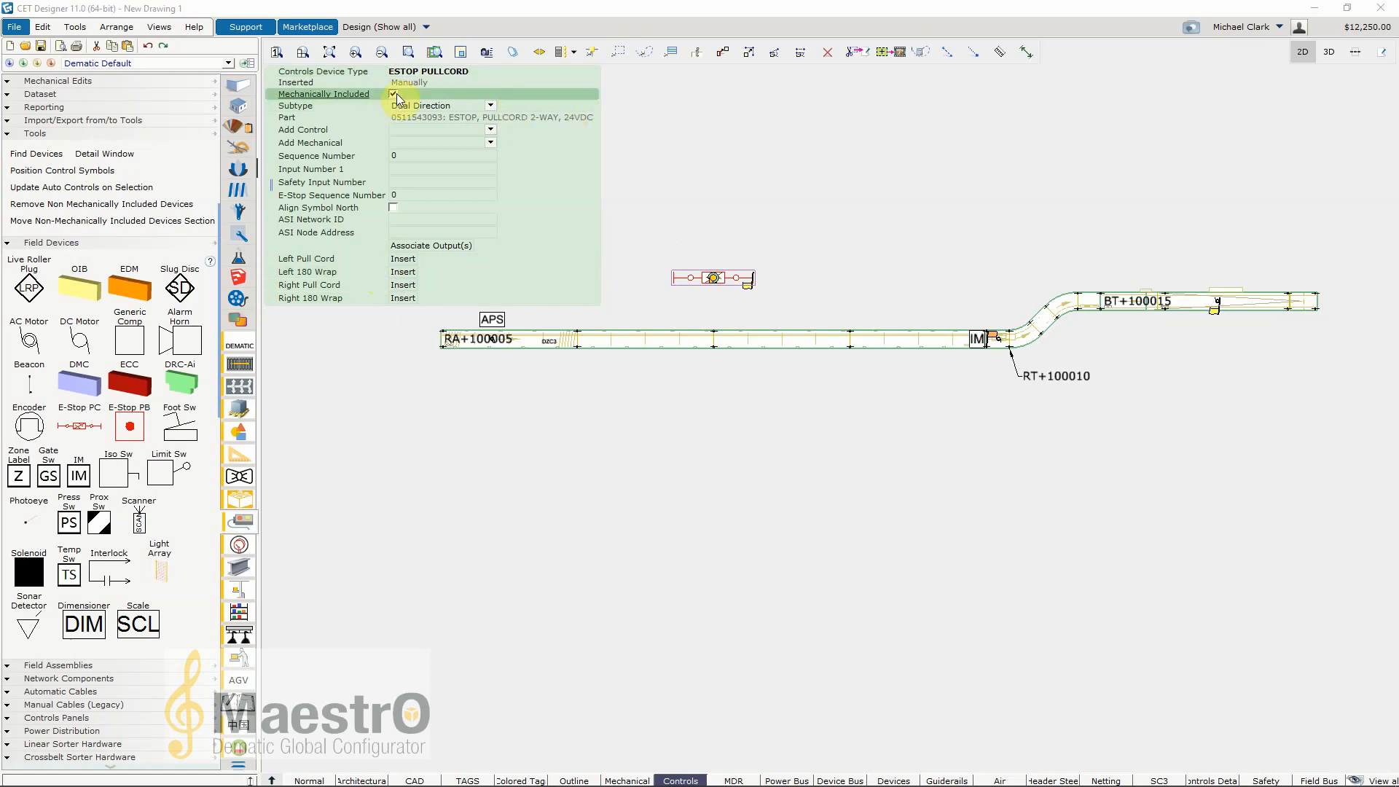
left_click(395, 95)
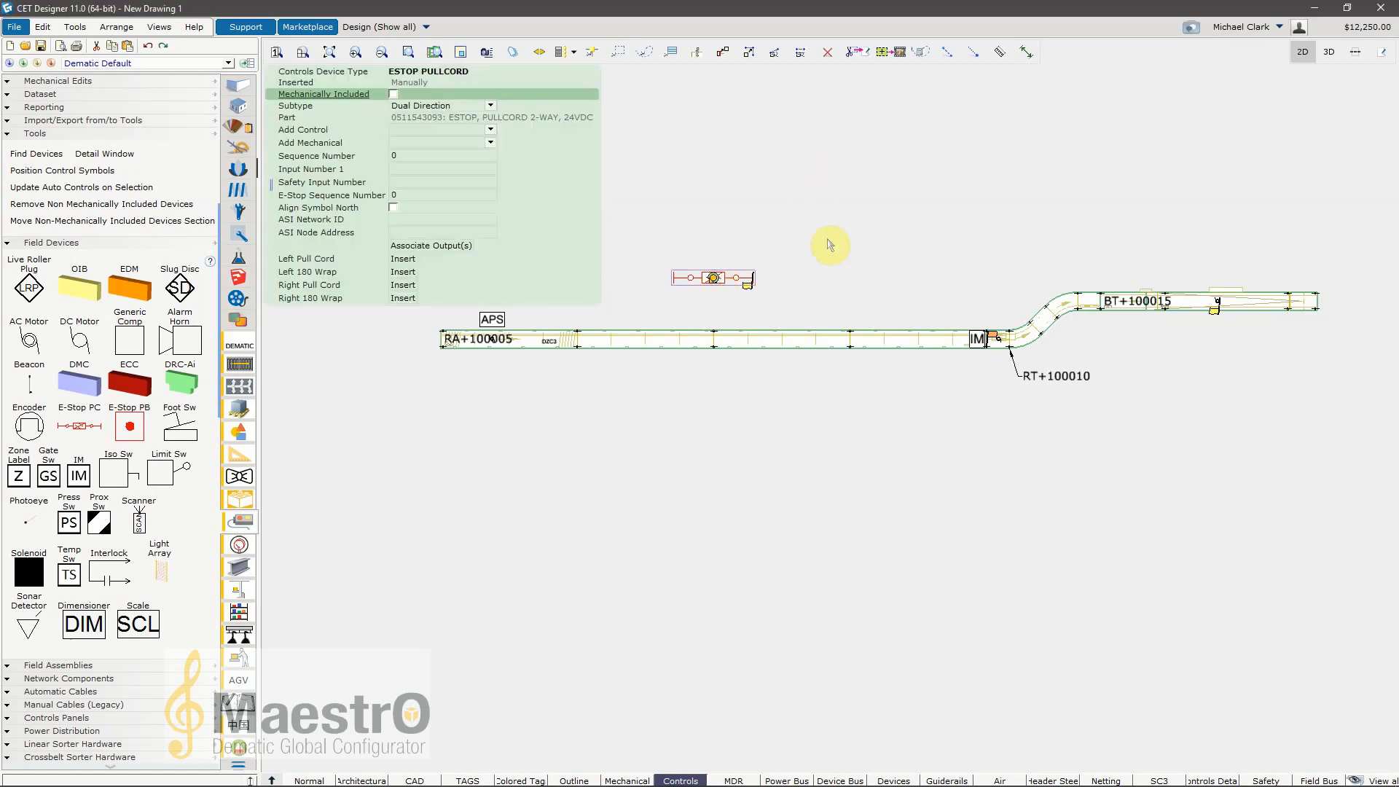
Step: Delete the detached E-Stop pullcord and place a beacon on the upper side of conveyor RA+100005, just downstream of the APS symbol
key("Delete")
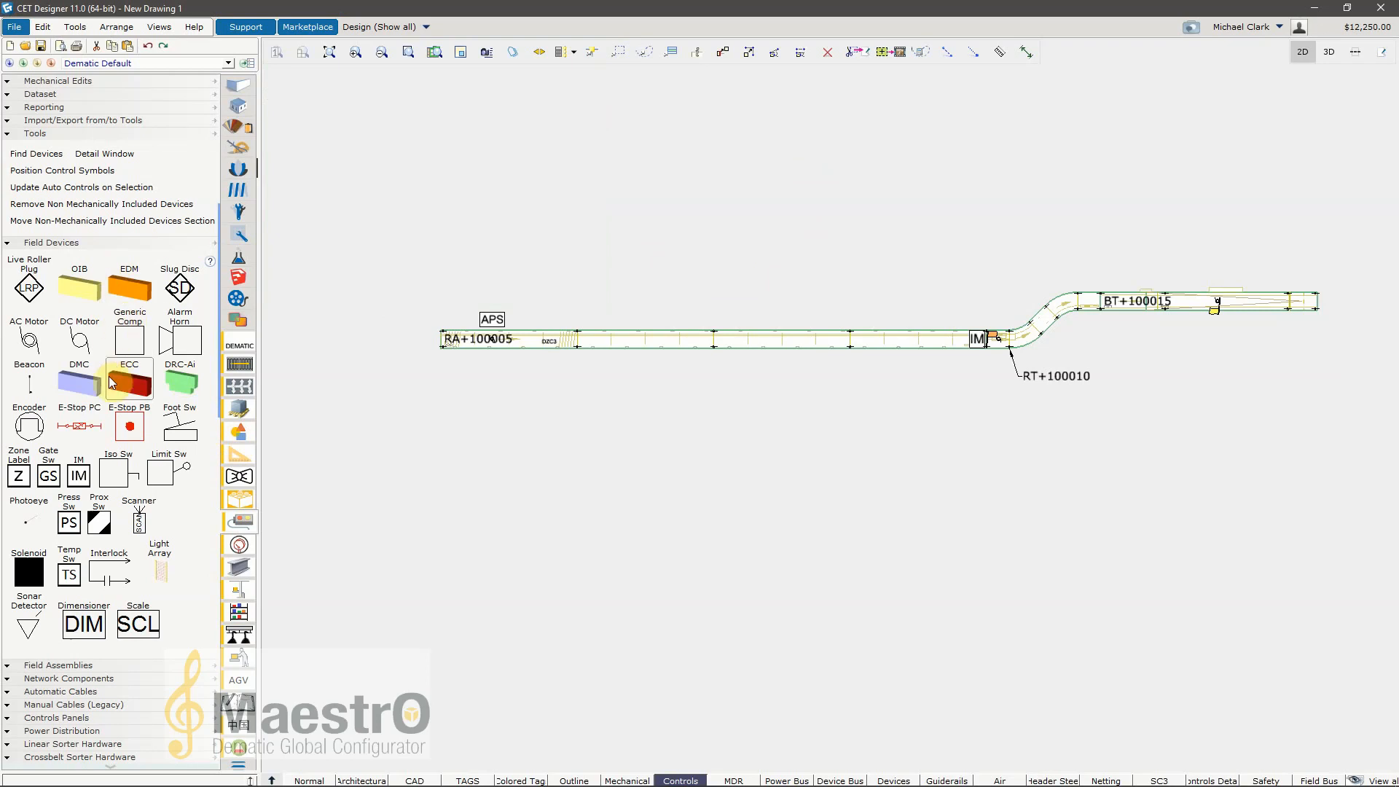
left_click(38, 386)
left_click(578, 332)
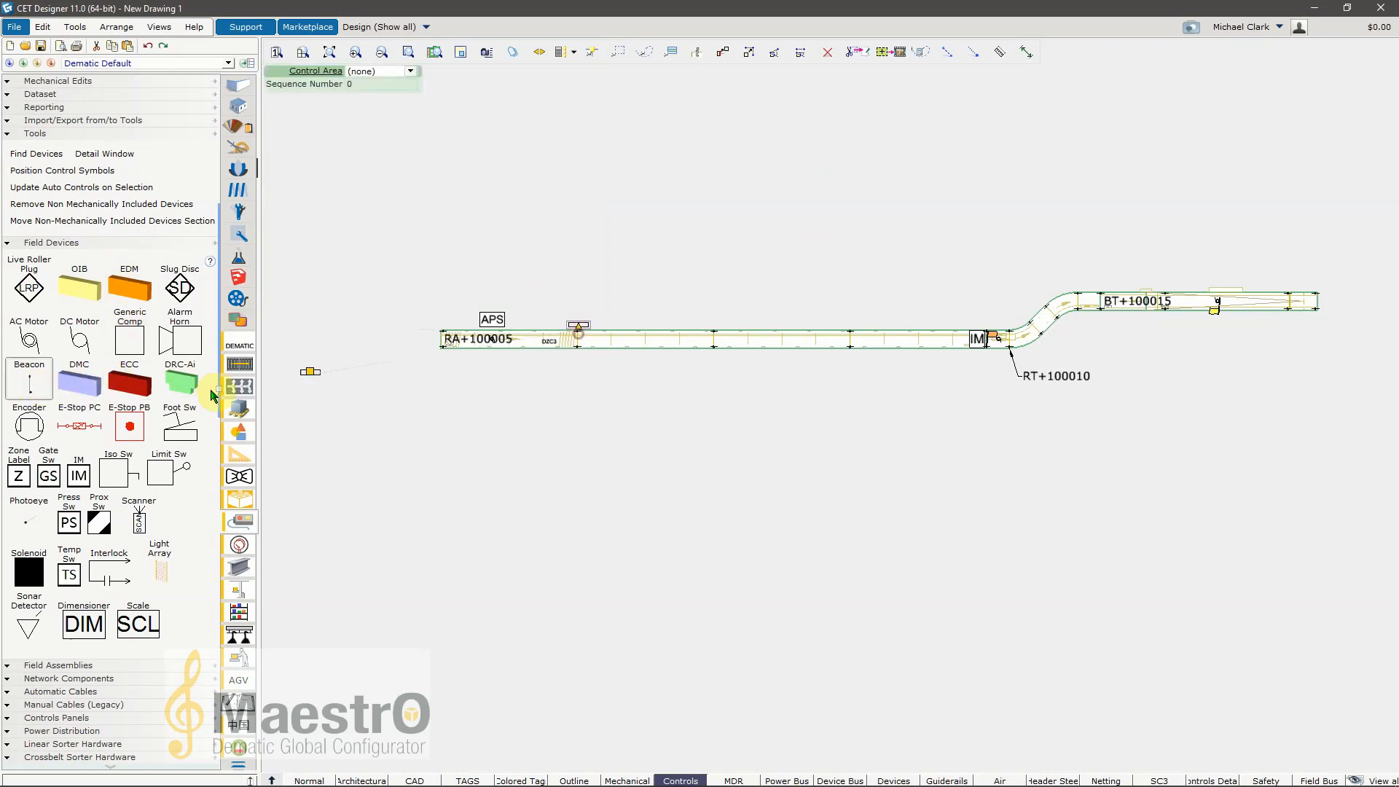
left_click(638, 427)
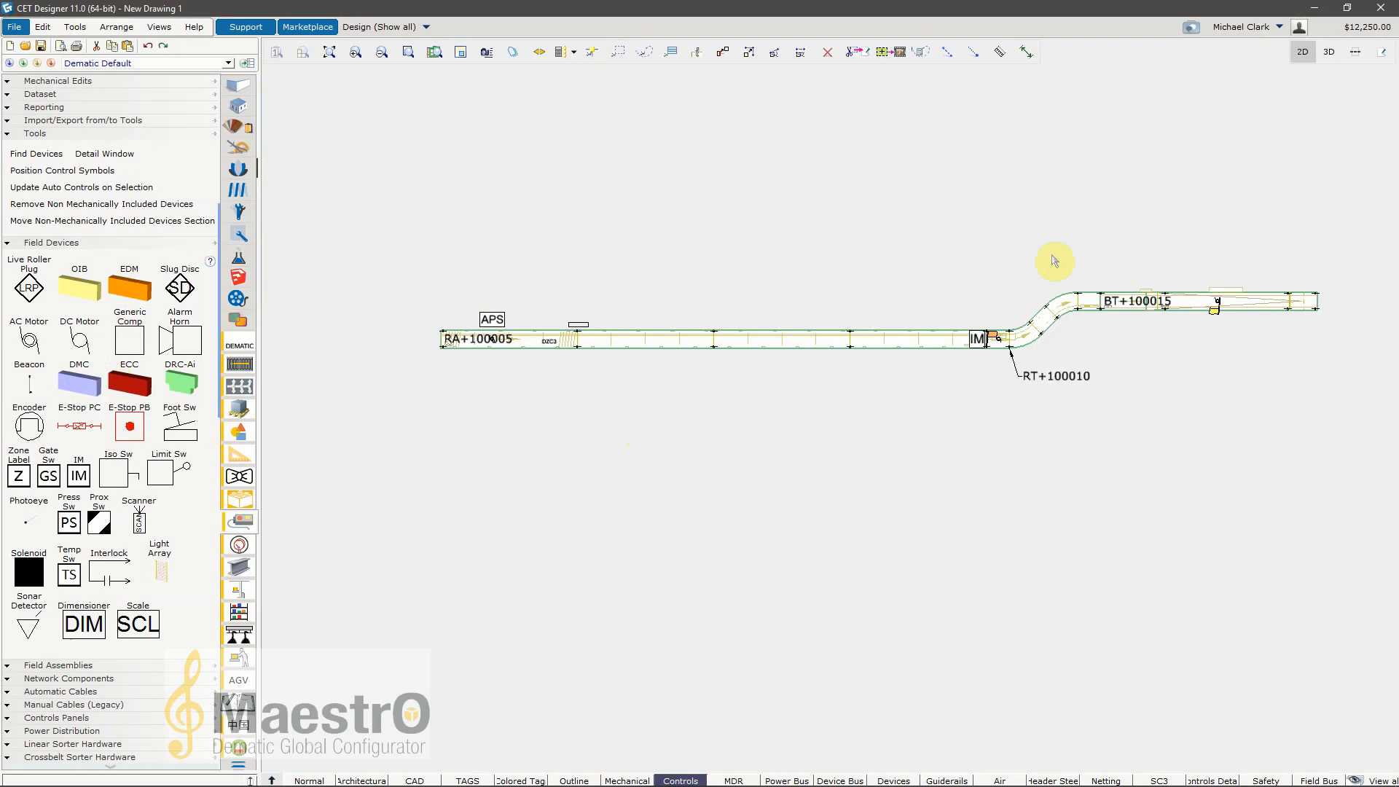
left_click(583, 323)
left_click(582, 318)
left_click(583, 322)
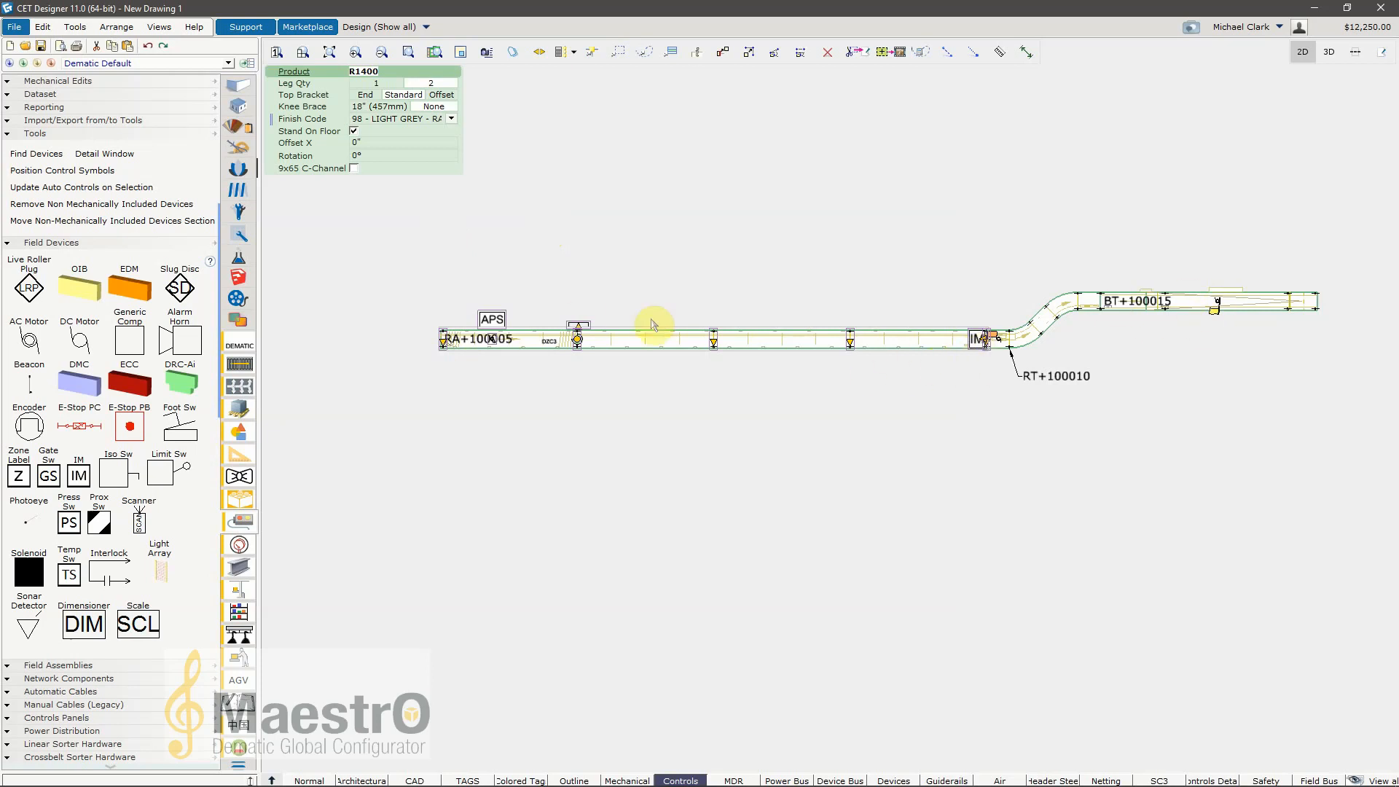
left_click(399, 511)
Step: Place a scanner near the downstream end of conveyor RA+100005 and check the scanner and beacon in 3D before returning to 2D
left_click_drag(138, 525, 890, 334)
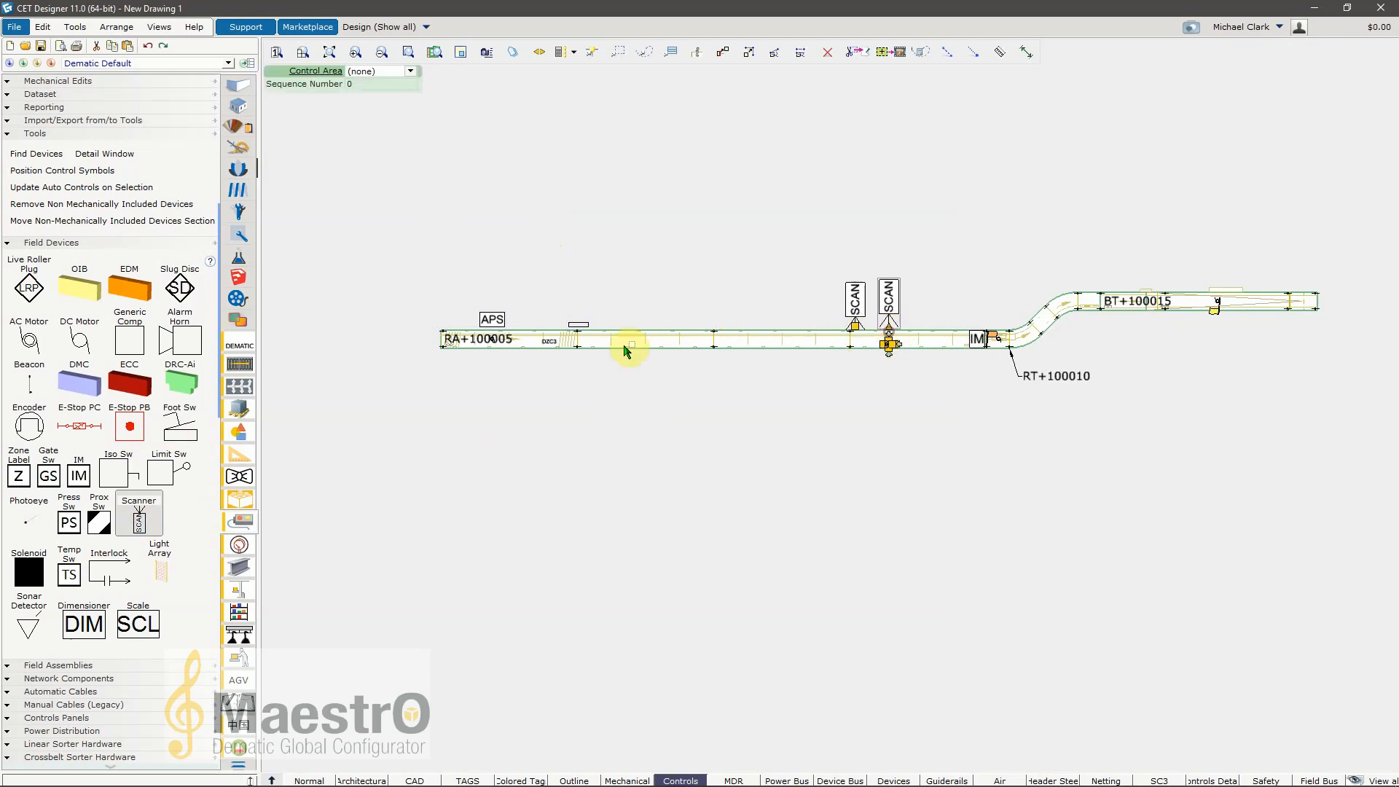
left_click(910, 389)
left_click(1337, 52)
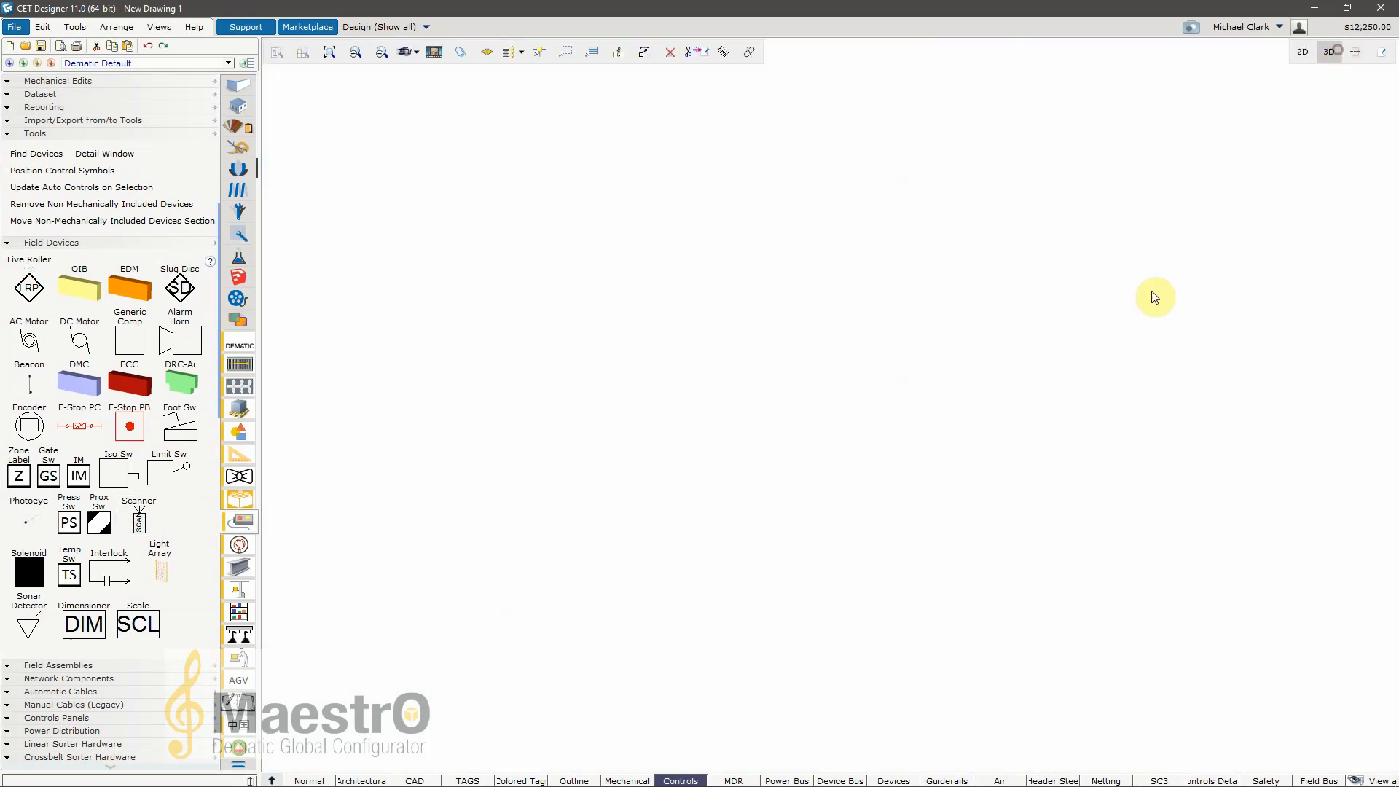
scroll(910, 351, "up", 4)
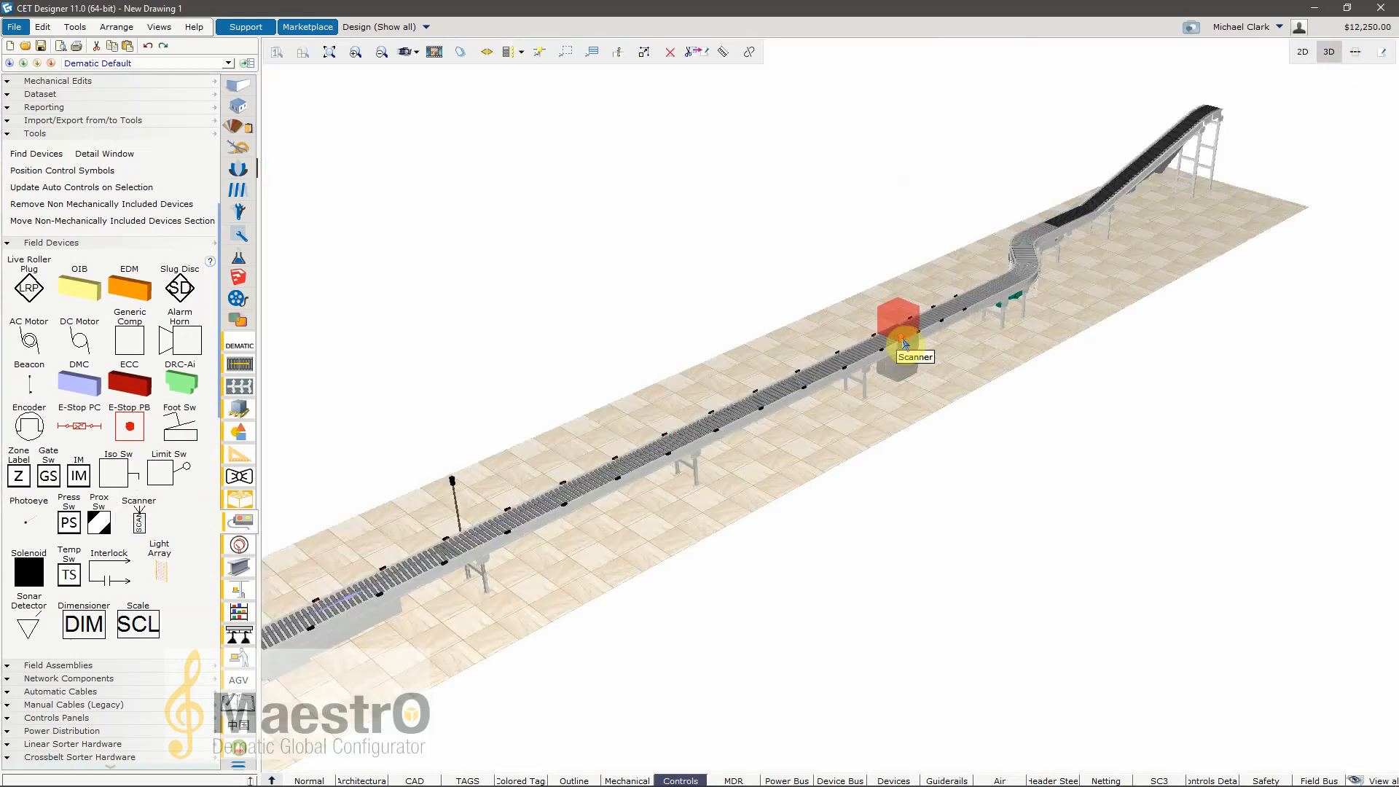
scroll(953, 343, "down", 3)
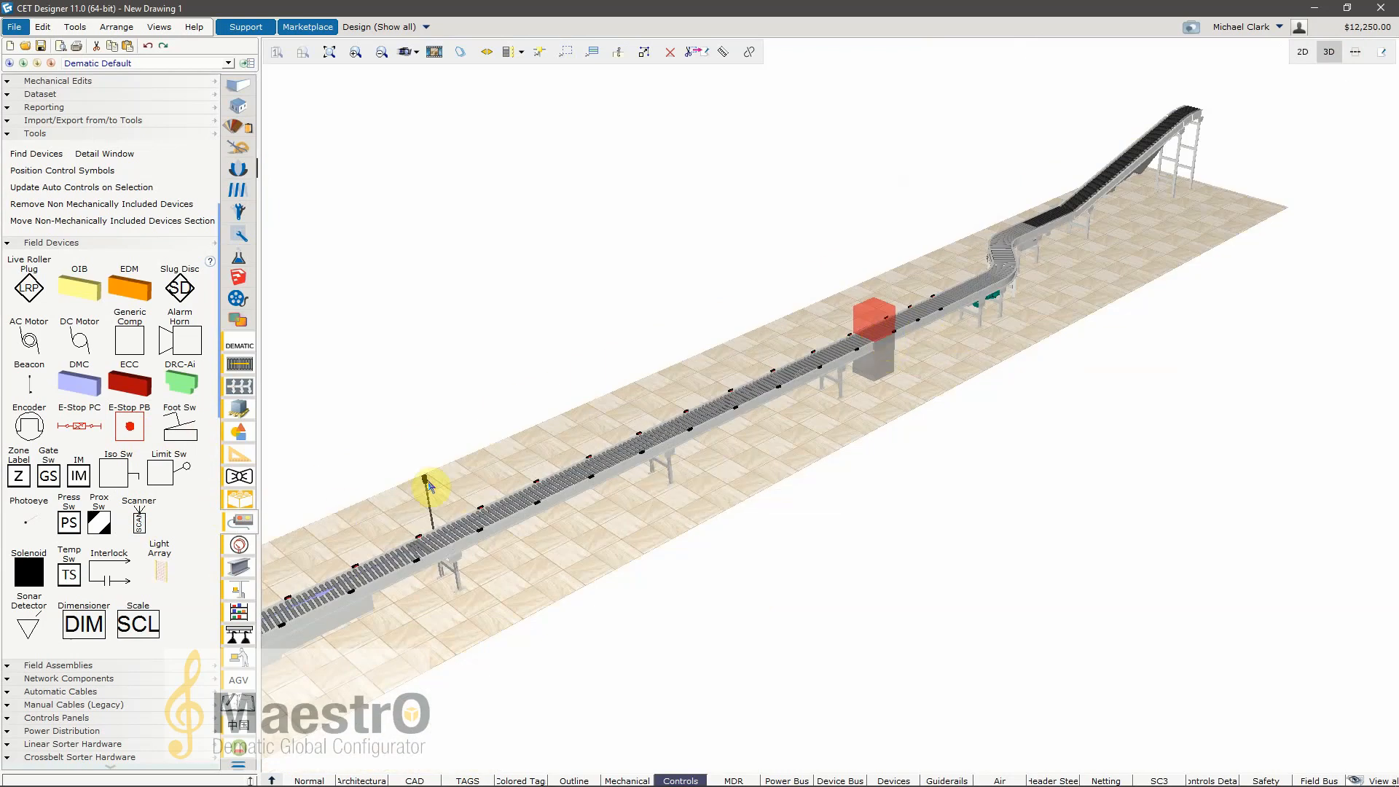
middle_click_drag(430, 483, 640, 531)
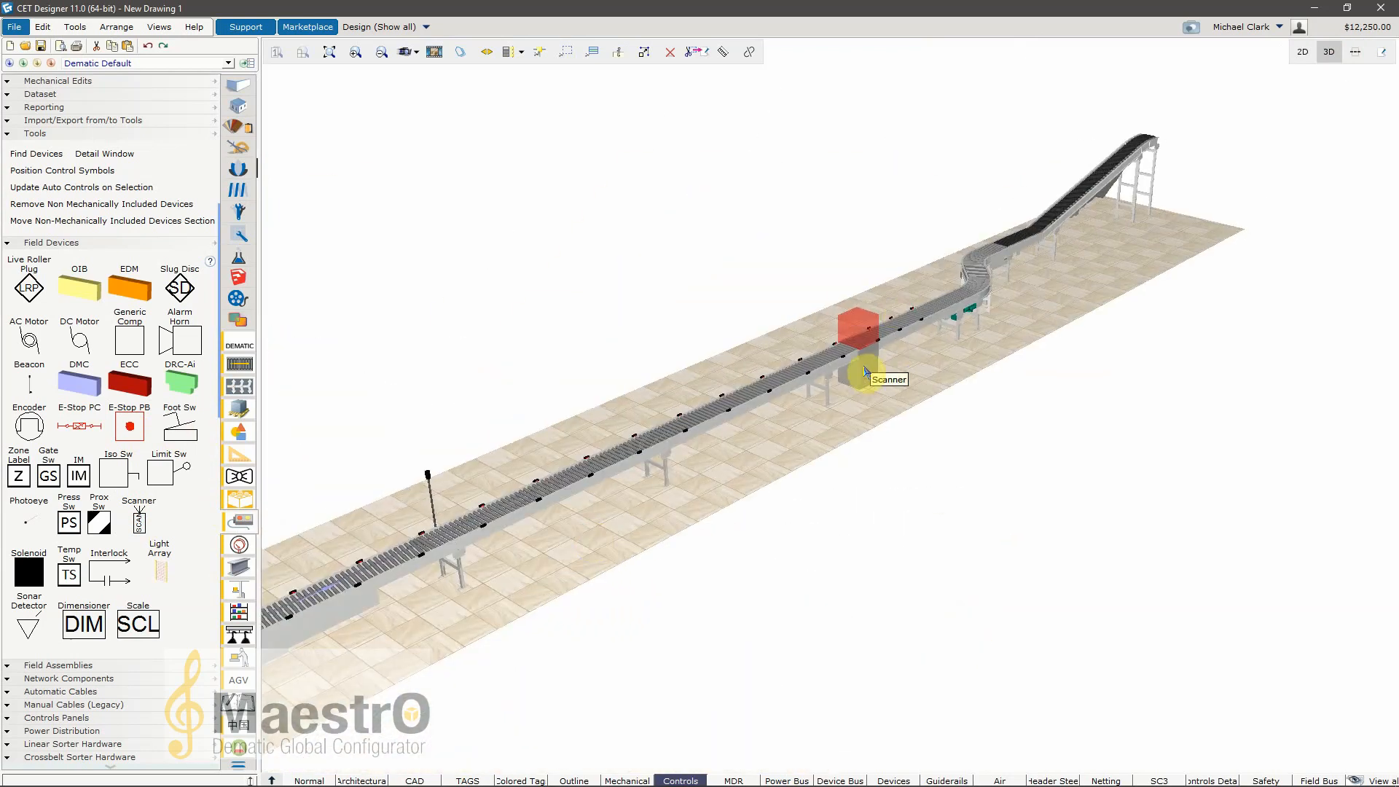
left_click(1308, 57)
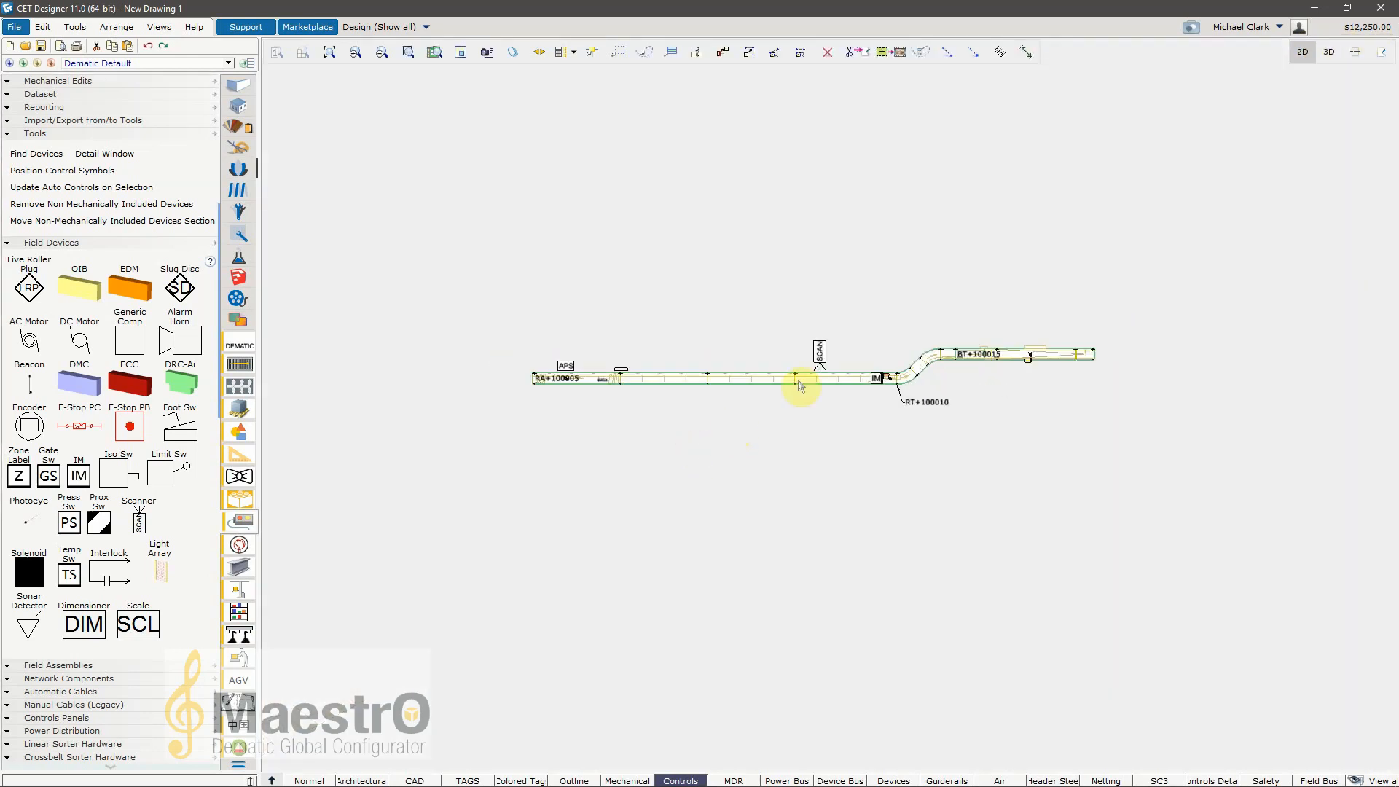
Step: Examine the available field devices, field assemblies, network components and automatic and manual cable tools
scroll(802, 386, "up", 2)
scroll(80, 518, "down", 1)
scroll(80, 518, "down", 1)
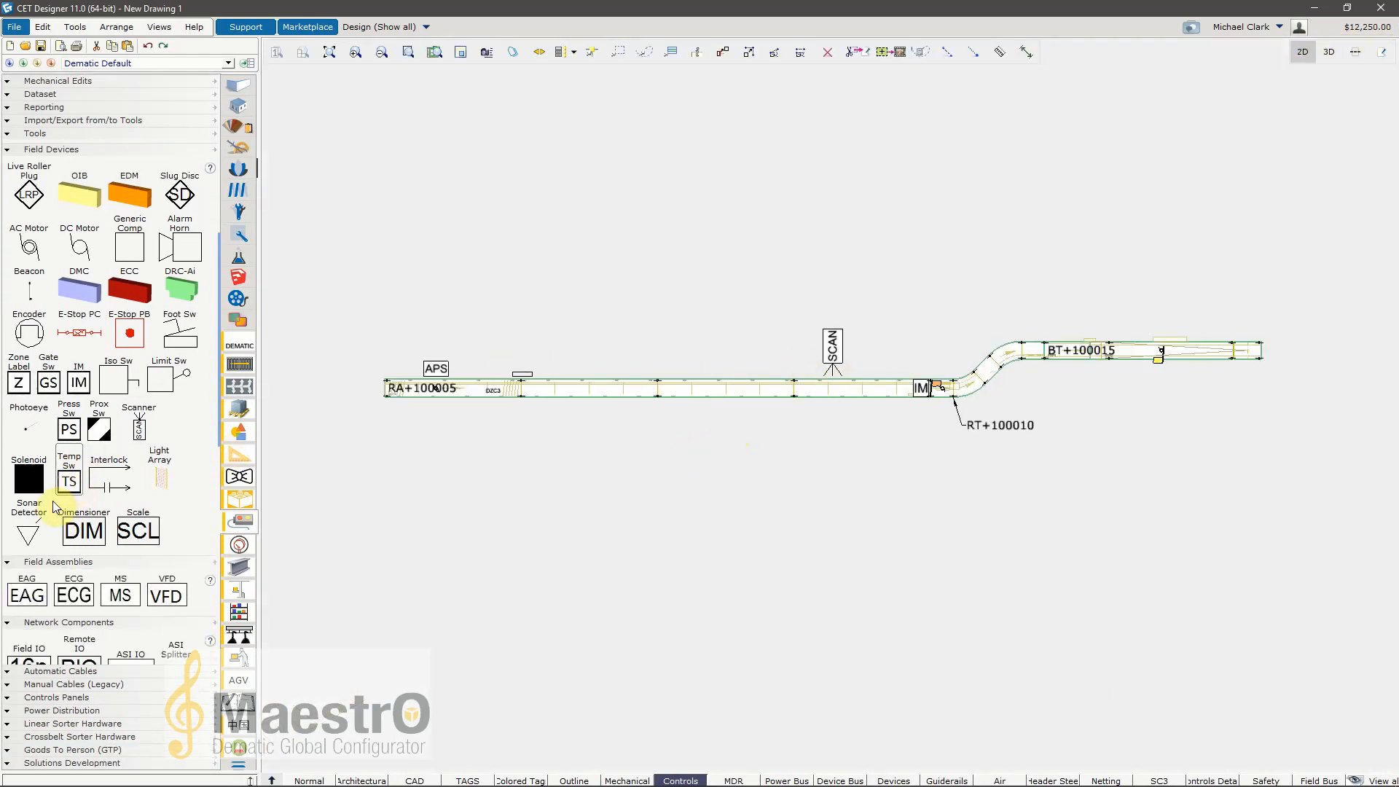
scroll(175, 469, "down", 1)
scroll(175, 469, "down", 5)
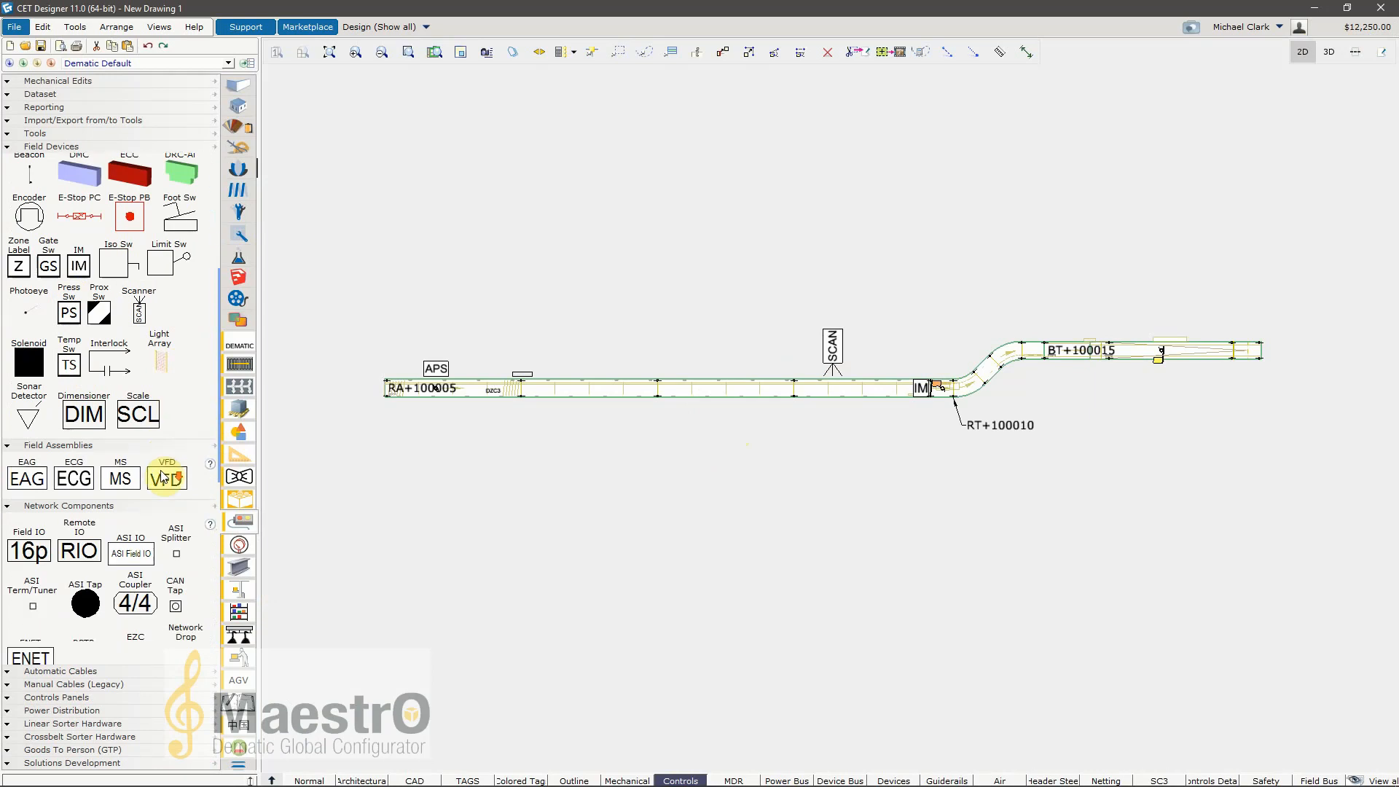
scroll(133, 488, "down", 1)
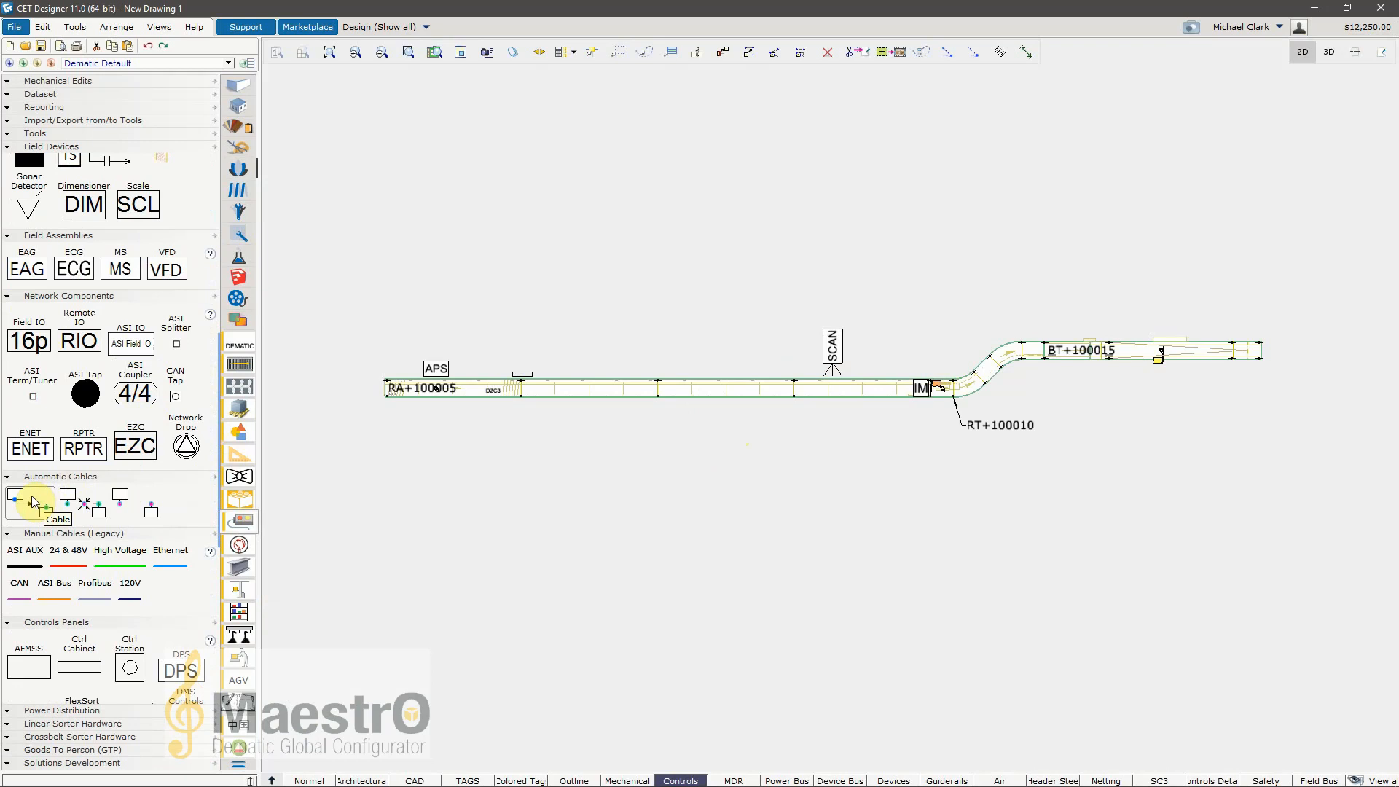
scroll(16, 505, "down", 2)
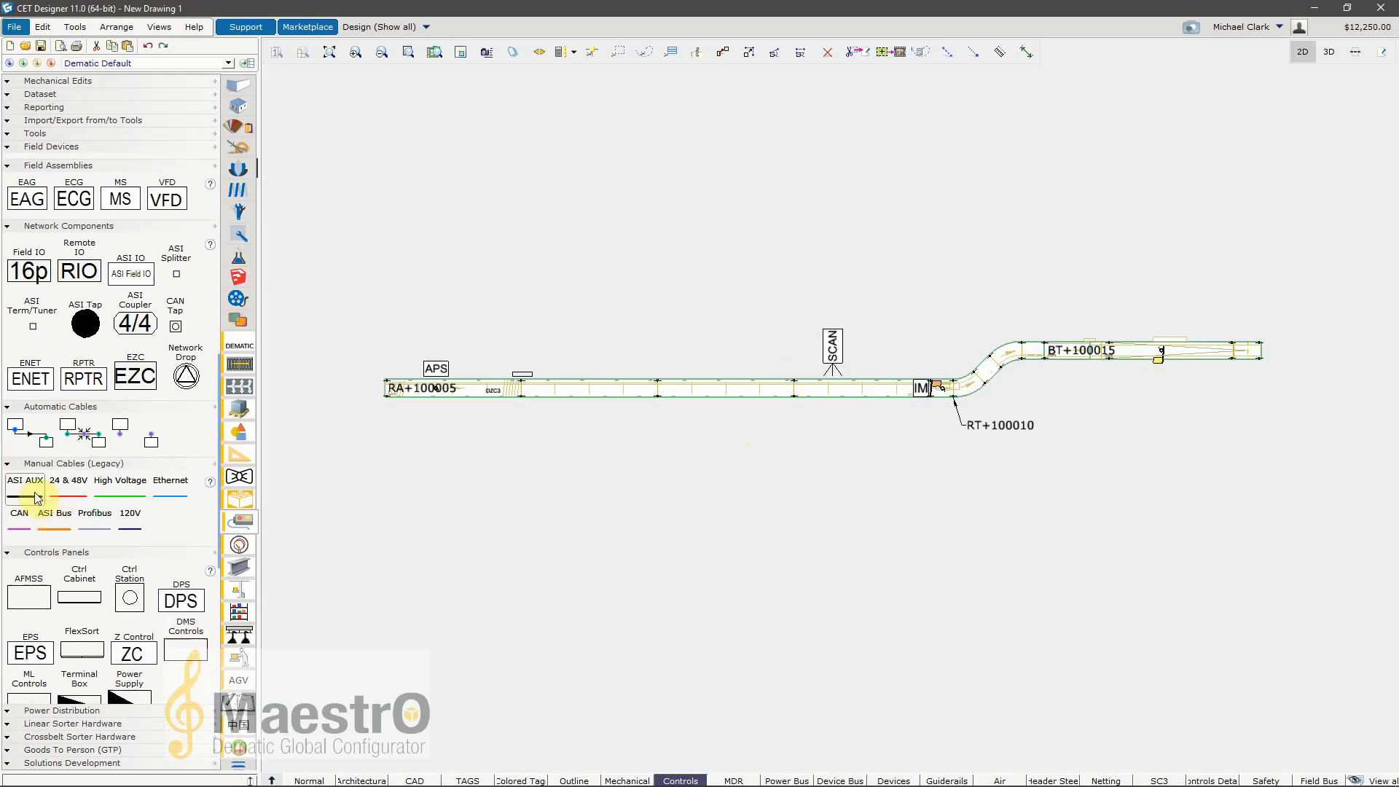
Step: Draw a manual ASI AUX cable about 30'6" long at about 25° from the upper edge of conveyor RA+100005
left_click(27, 487)
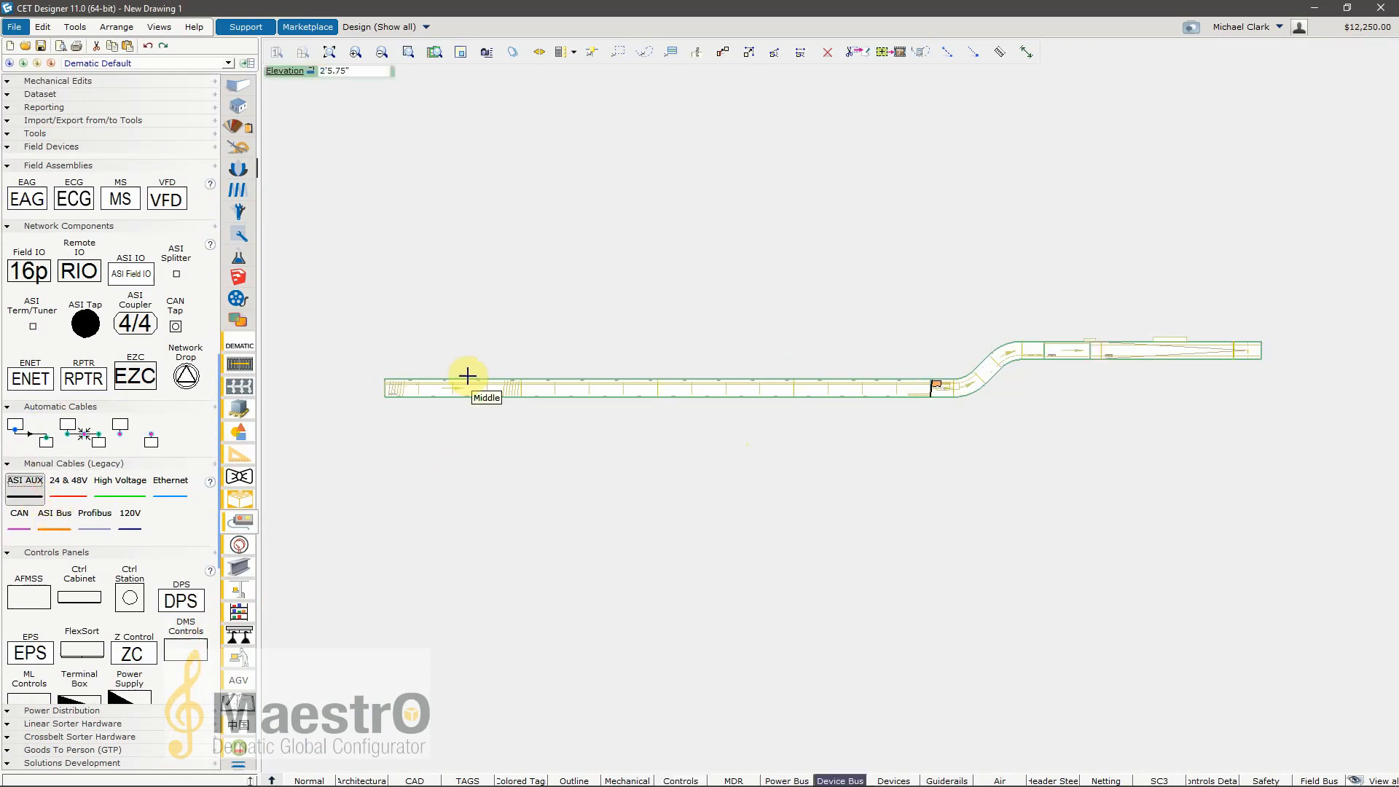
left_click(541, 364)
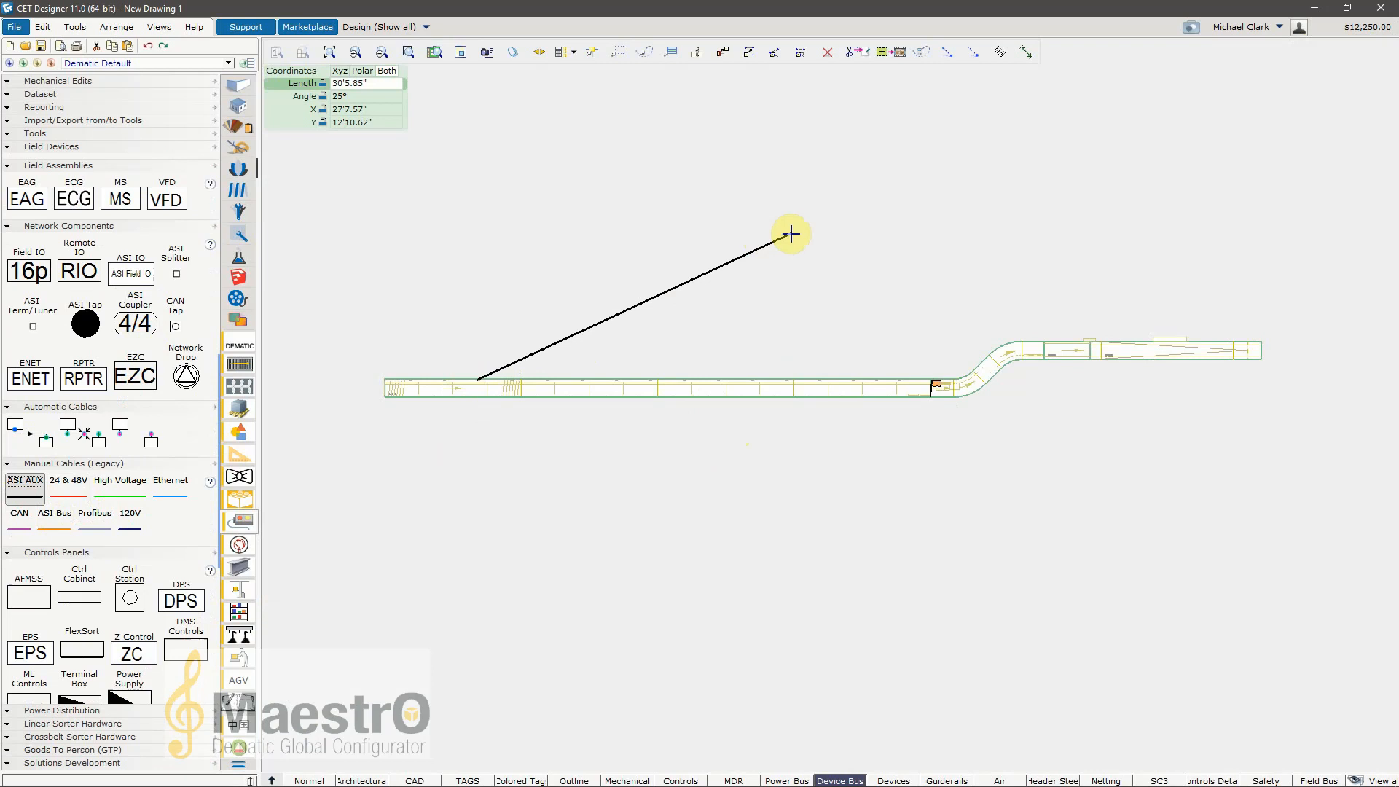
left_click(743, 247)
left_click(681, 505)
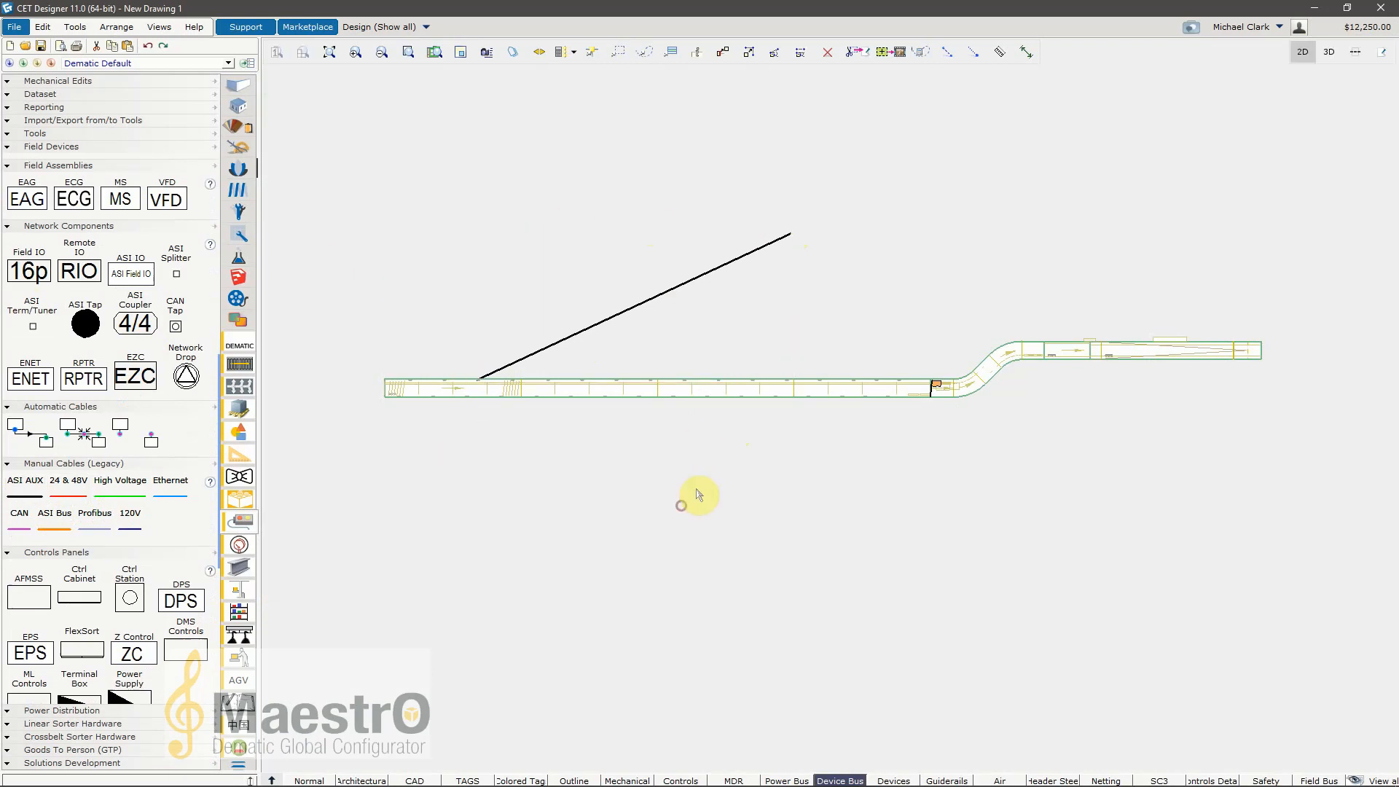
Step: Inspect the ASI AUX cable's properties and Product choices, and delete the cable
left_click(665, 299)
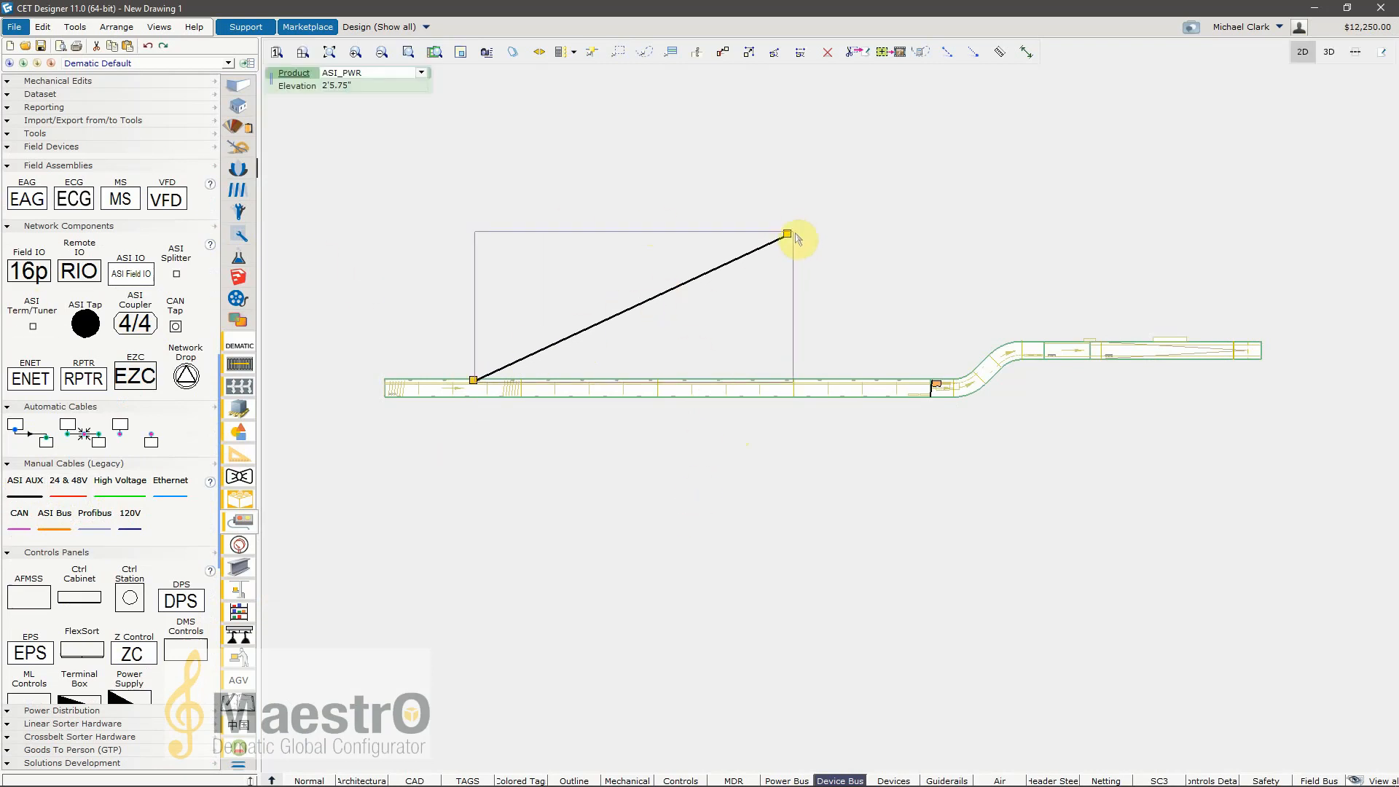
left_click(681, 310)
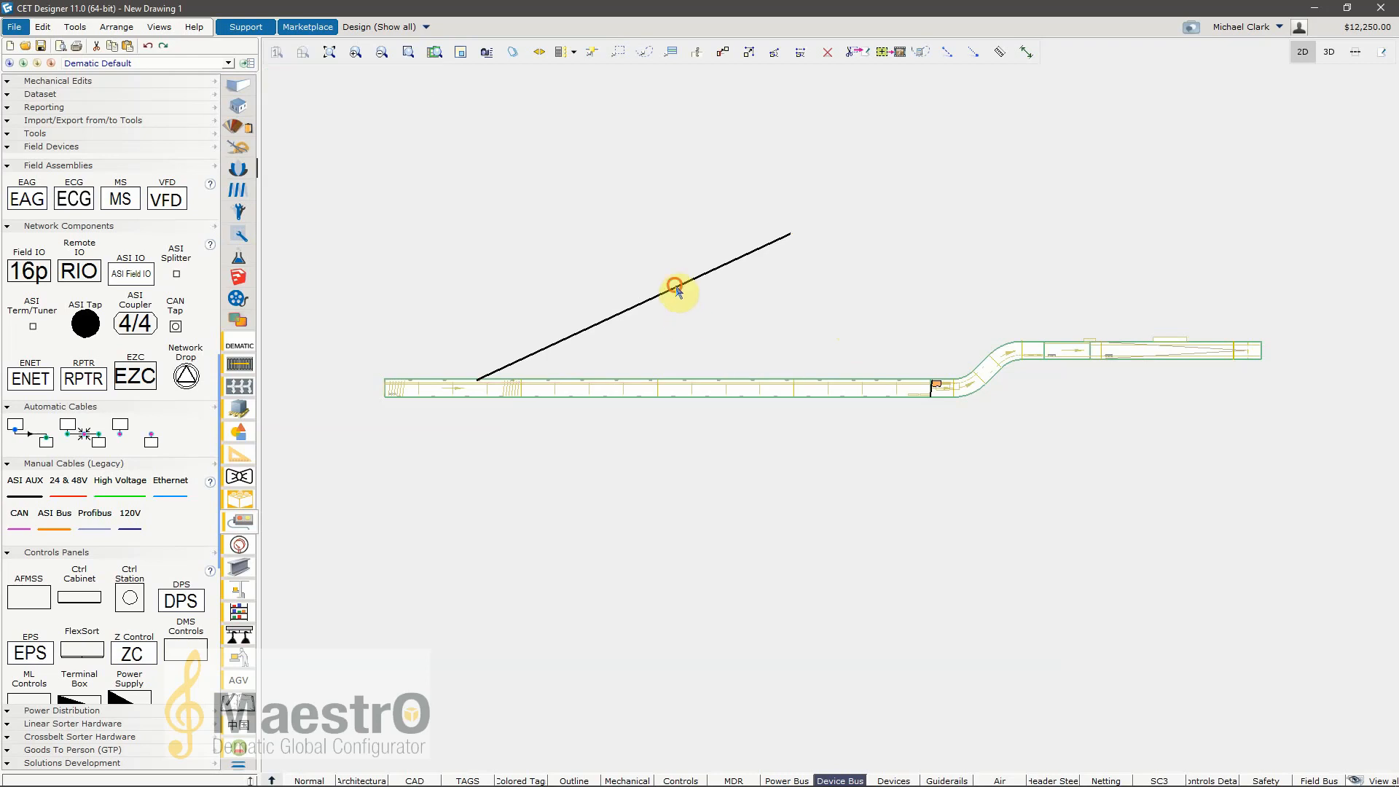
left_click(676, 292)
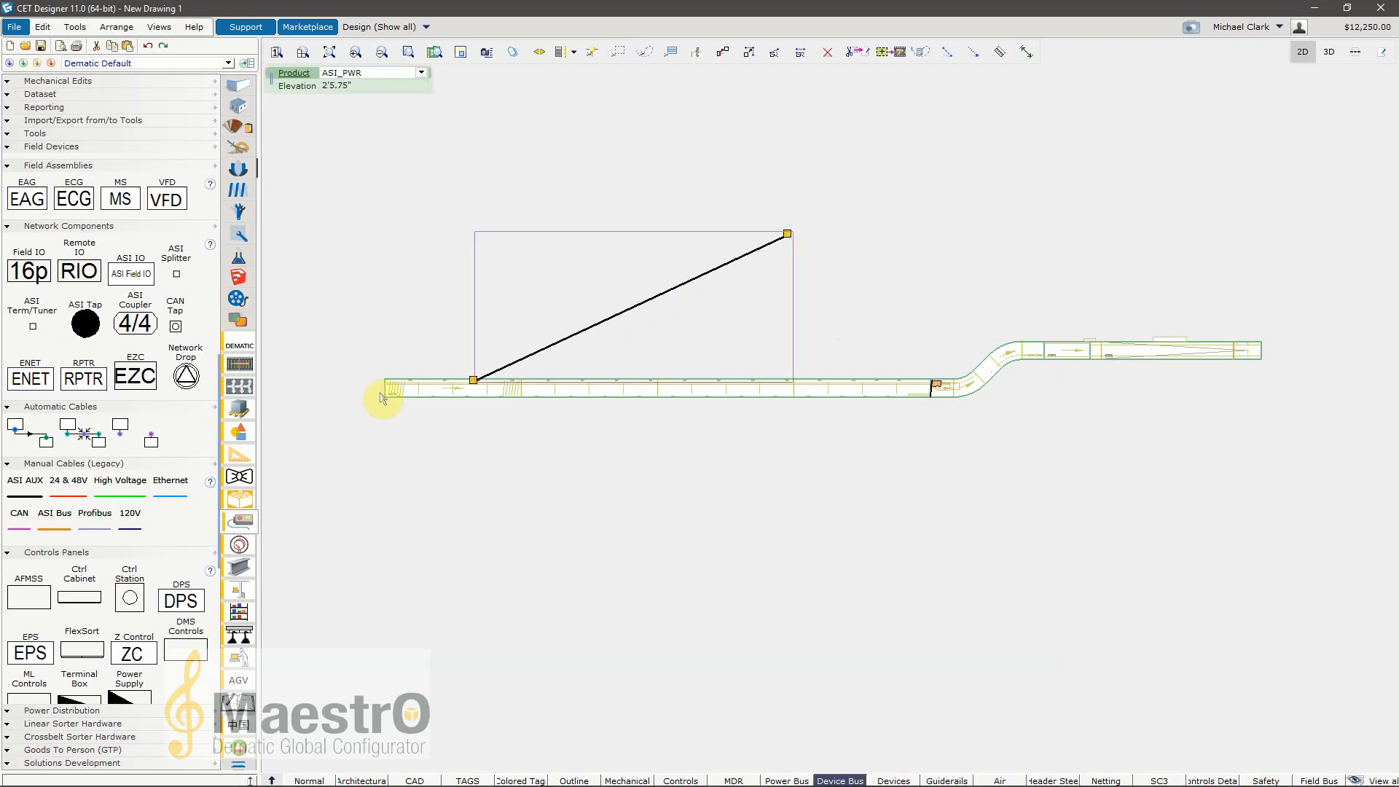
left_click(423, 74)
left_click(620, 142)
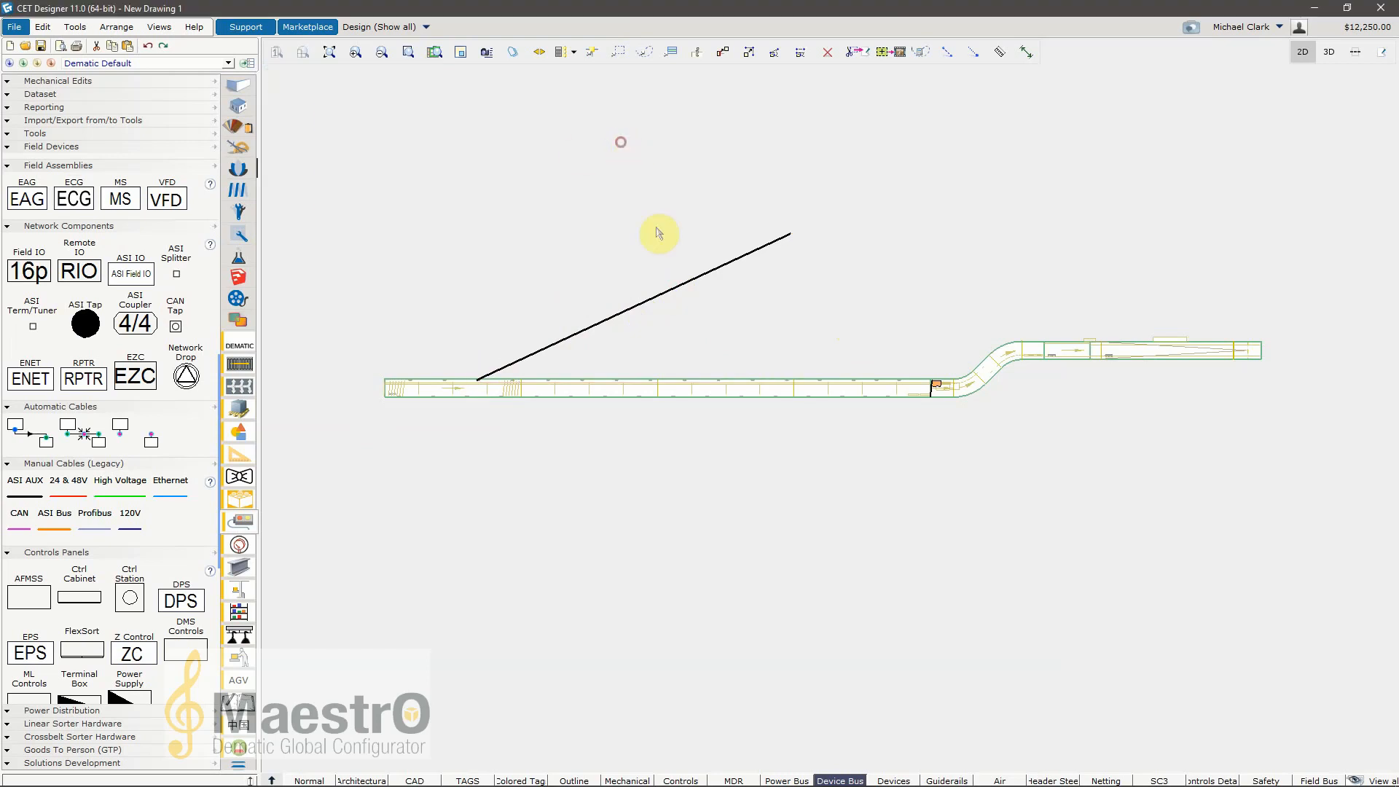
left_click(671, 297)
key("Delete")
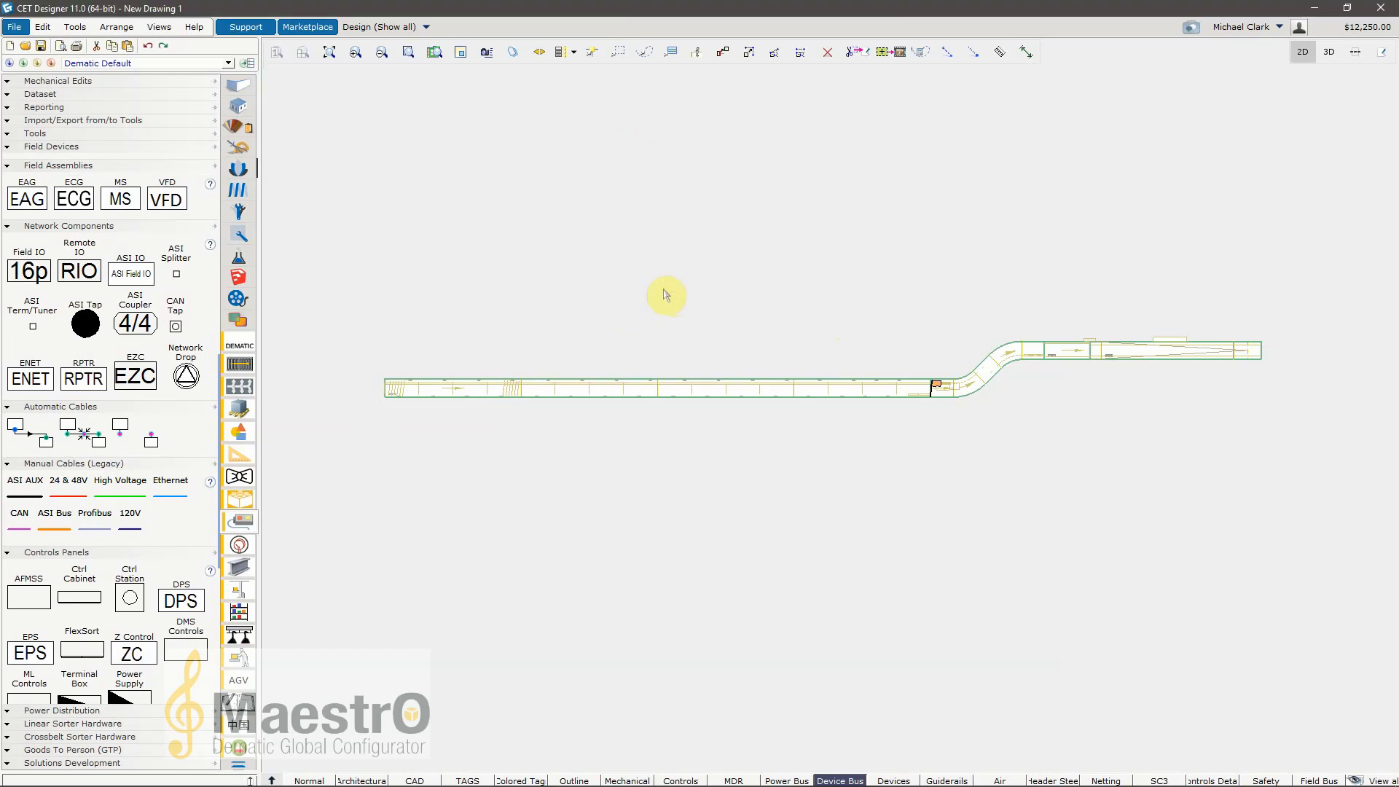
Step: Place a FlexSort cabinet above the start of conveyor RA+100005 and move it farther away from the conveyor
scroll(72, 483, "down", 3)
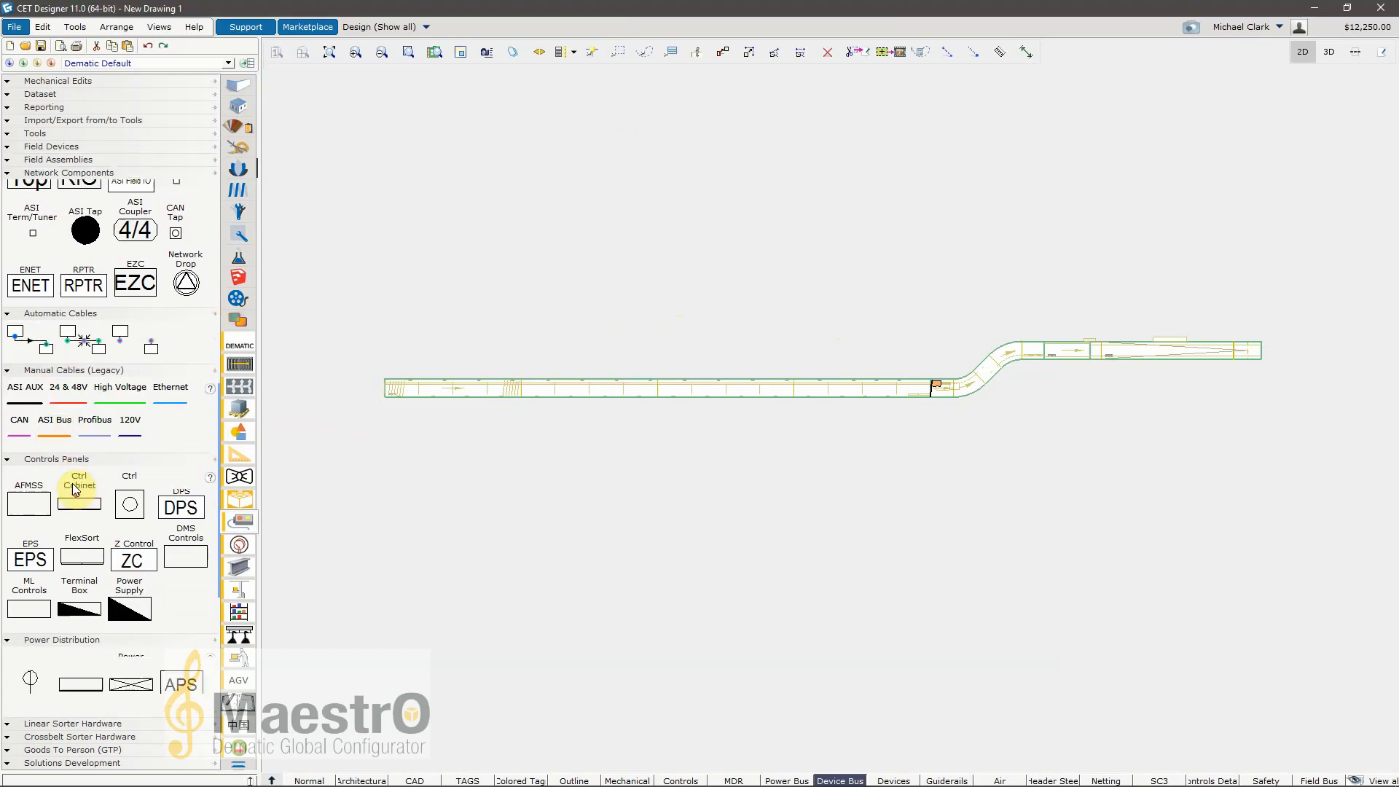
left_click(82, 530)
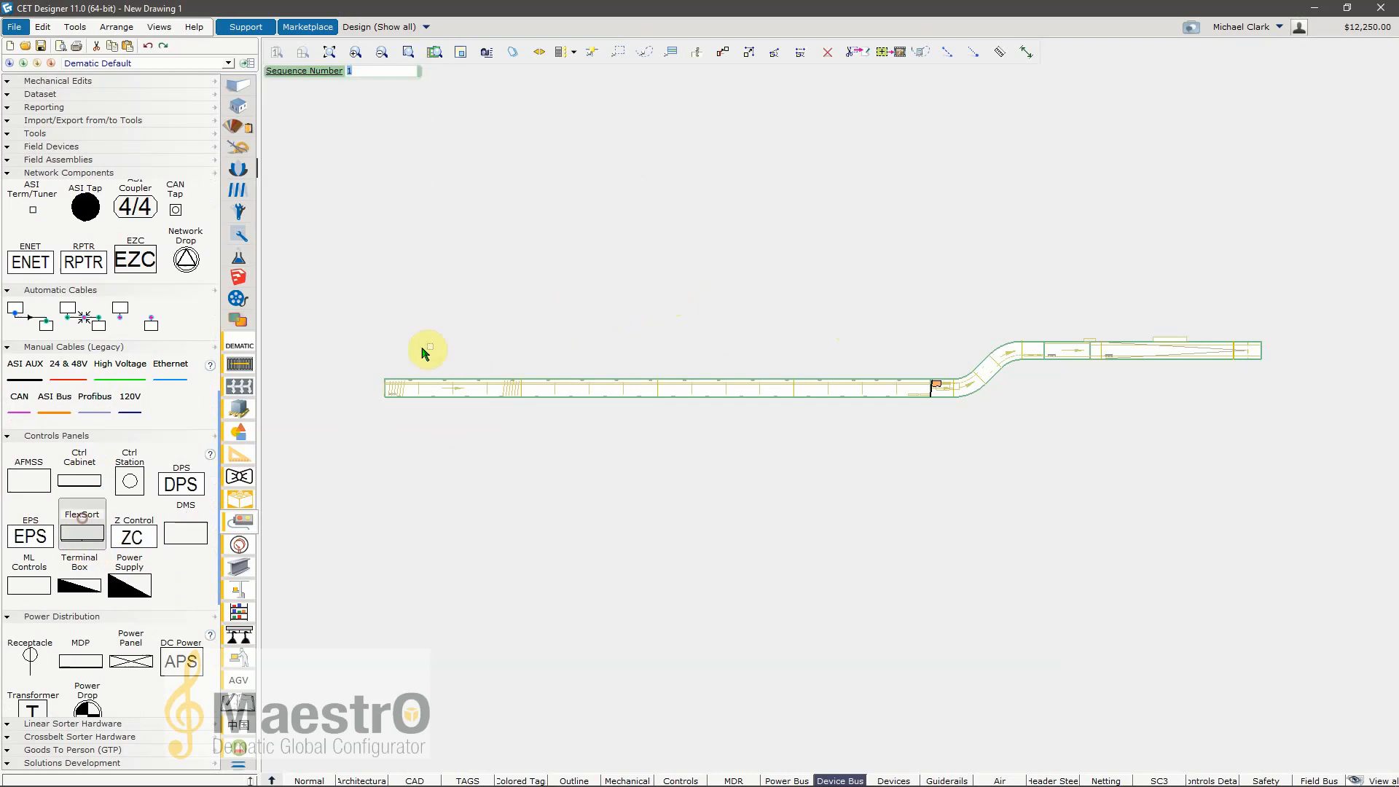
left_click(384, 340)
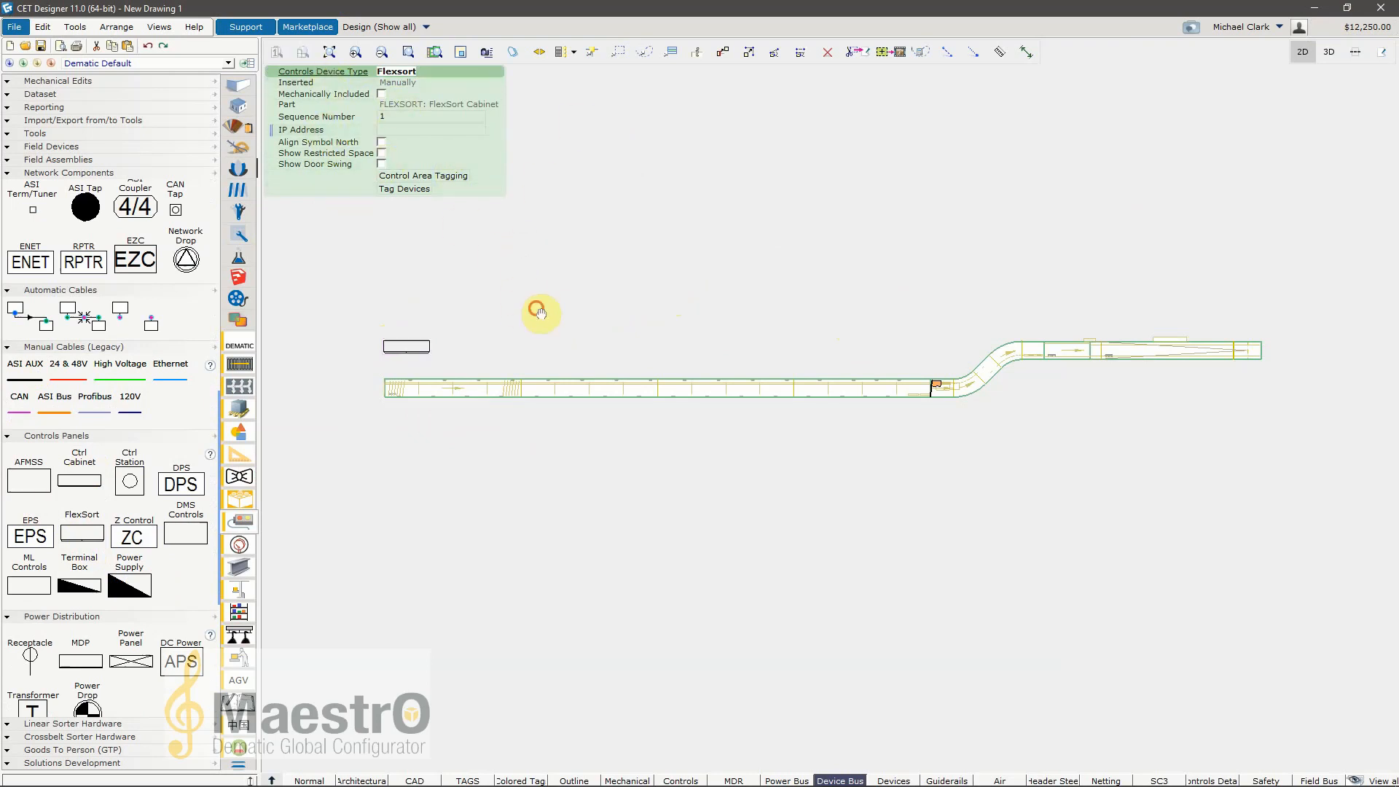
left_click_drag(408, 347, 421, 296)
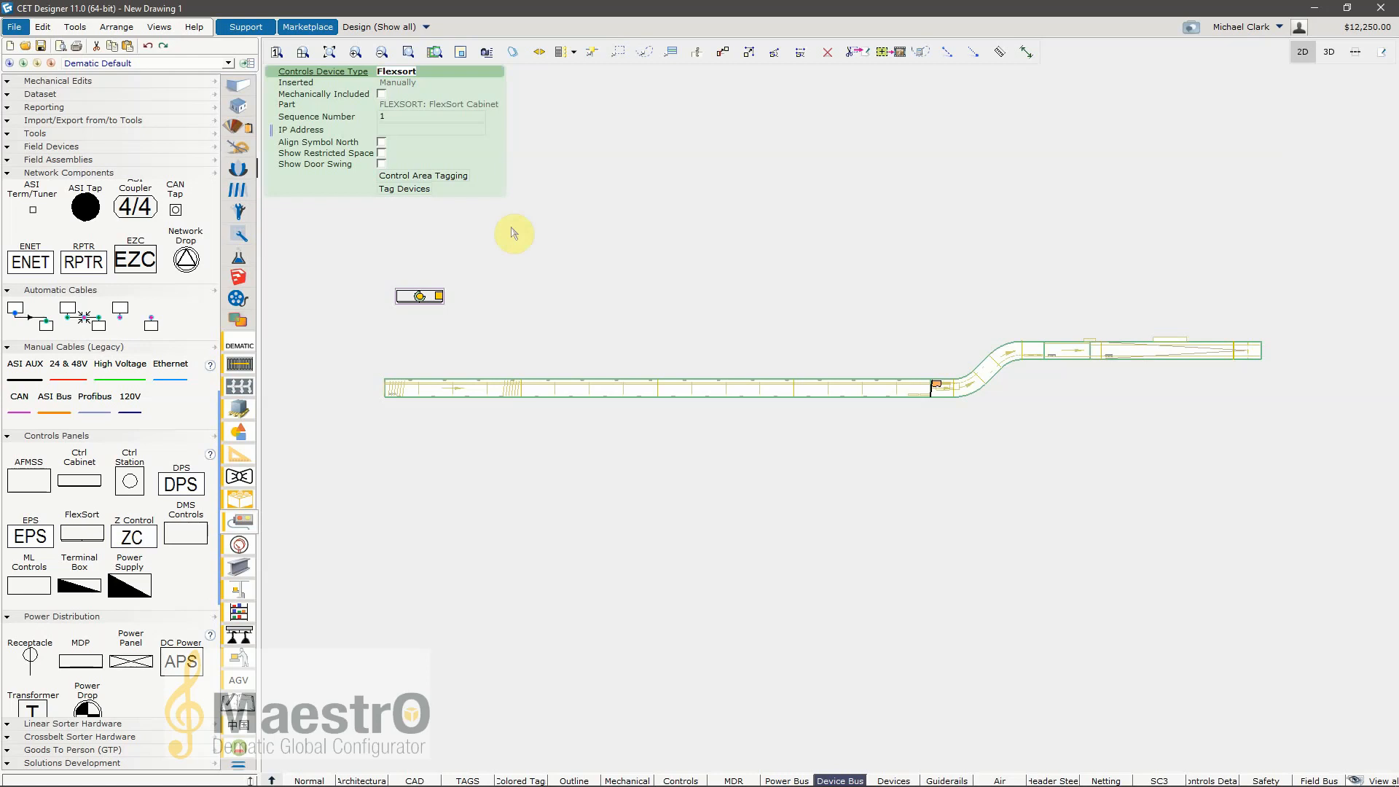
right_click(424, 306)
left_click(706, 273)
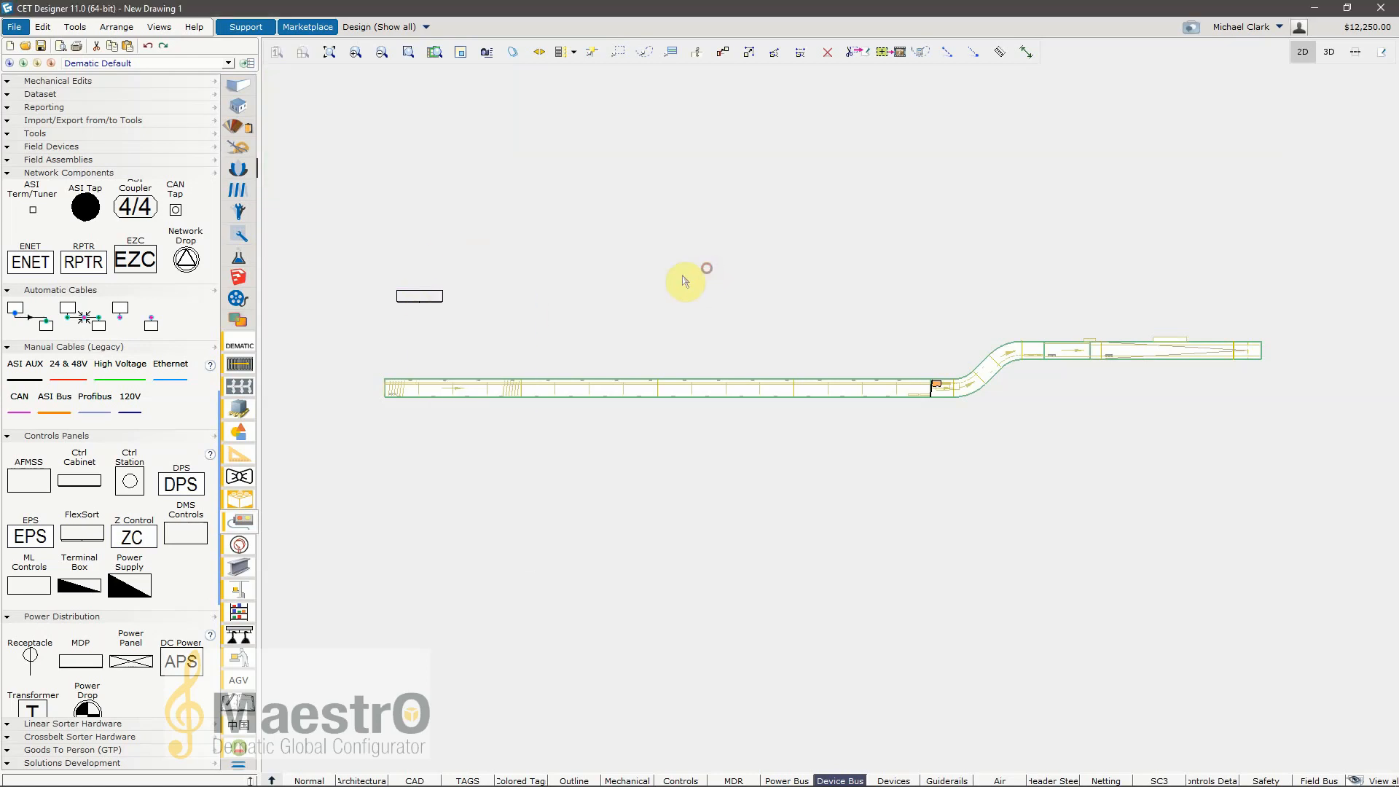
Step: Examine the power distribution, linear sorter, crossbelt sorter, Goods To Person and Solutions Development components, and return to the field assemblies
scroll(107, 502, "down", 5)
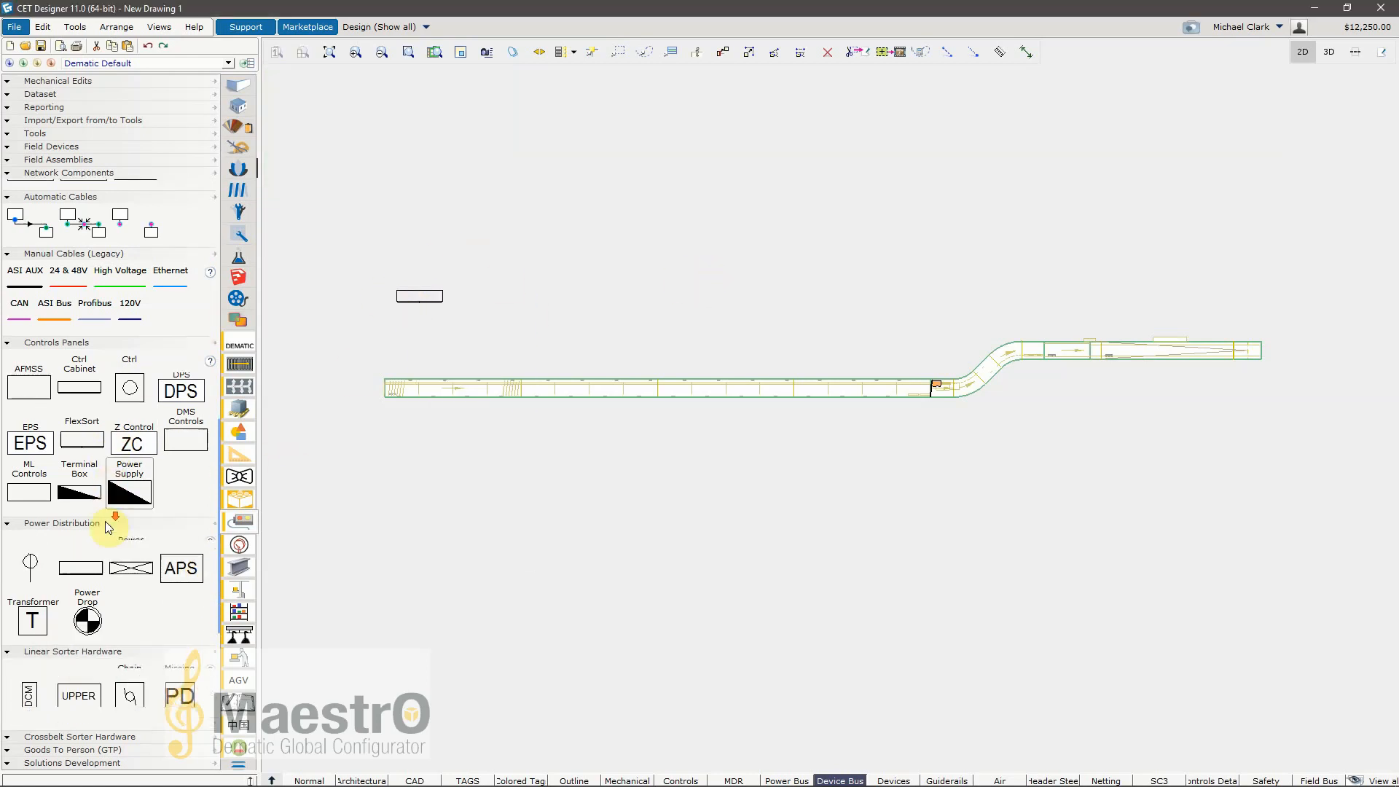
scroll(109, 530, "down", 5)
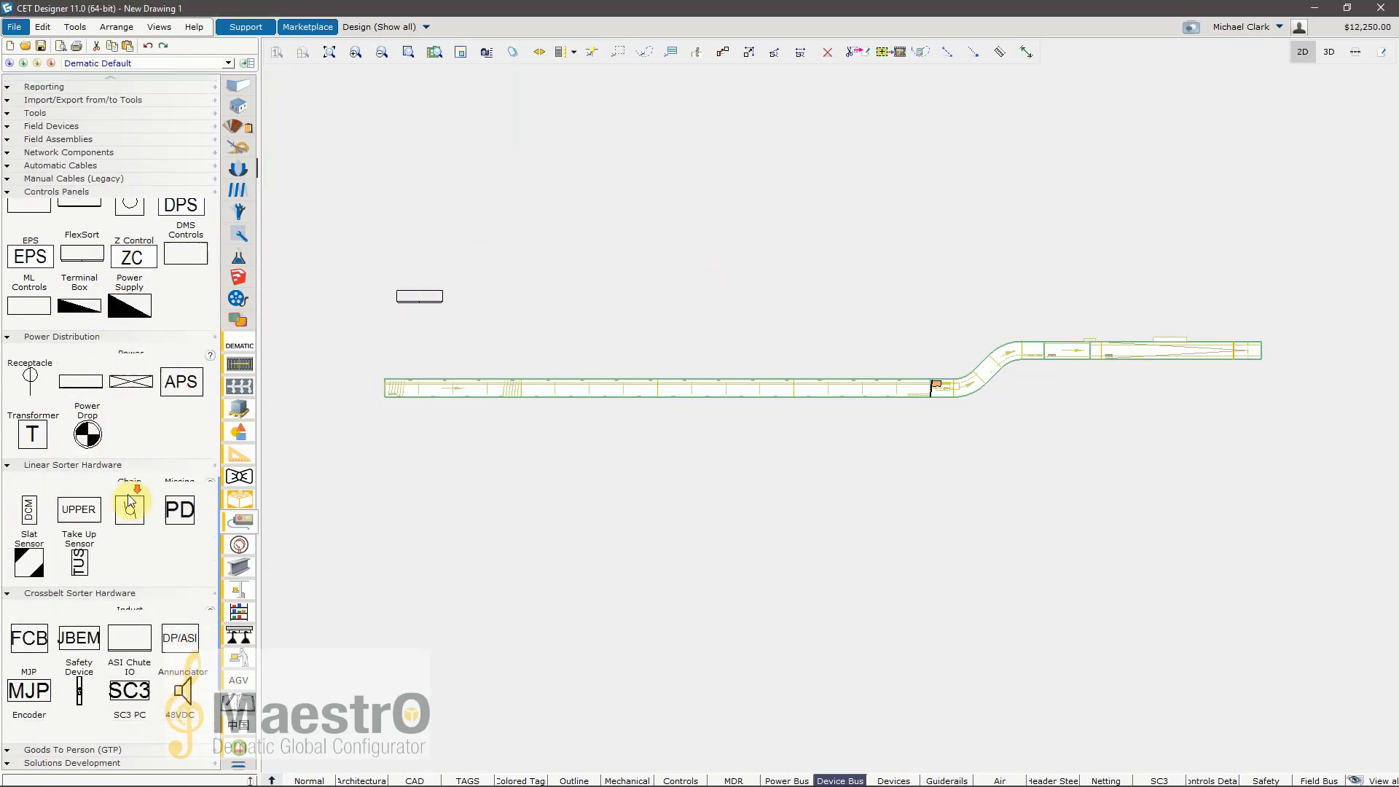
scroll(121, 505, "down", 3)
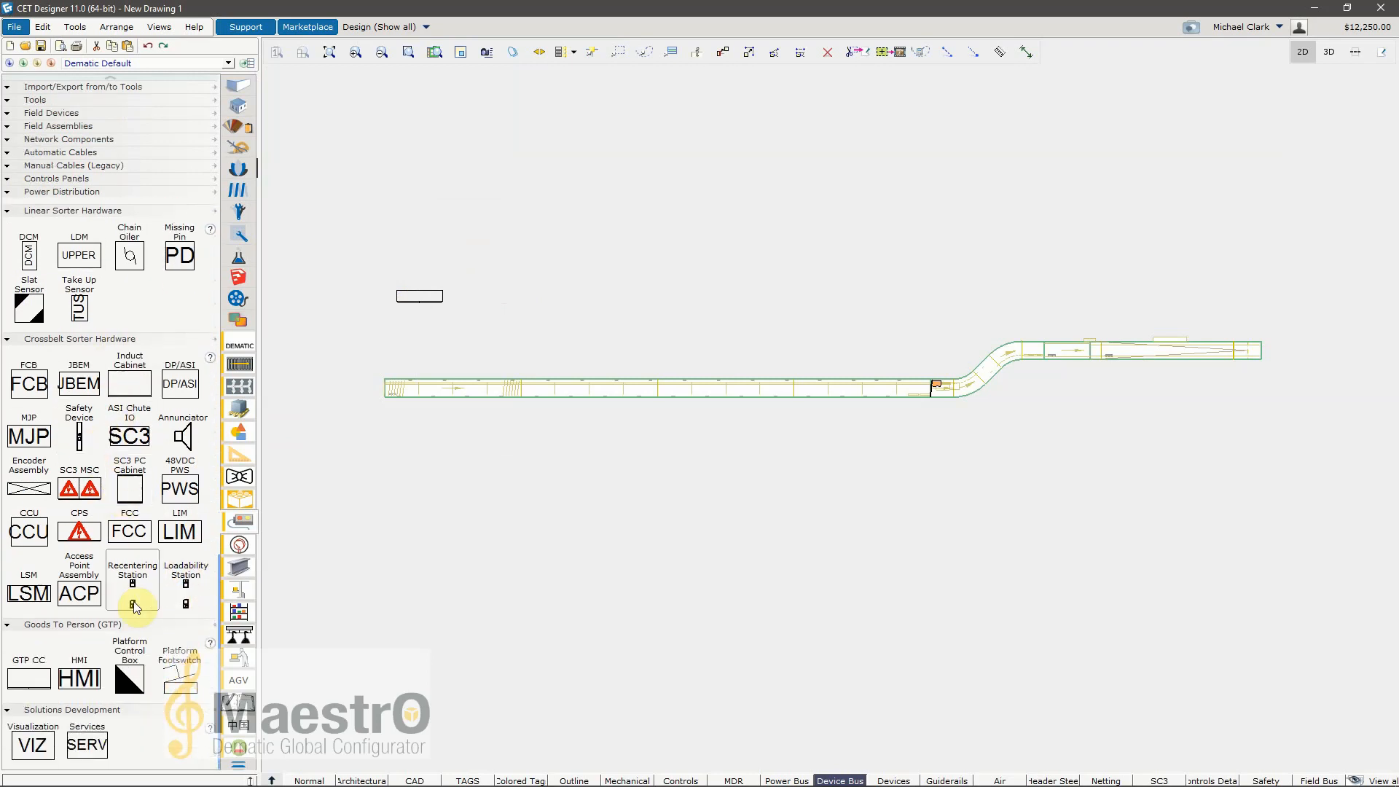
scroll(125, 666, "up", 3)
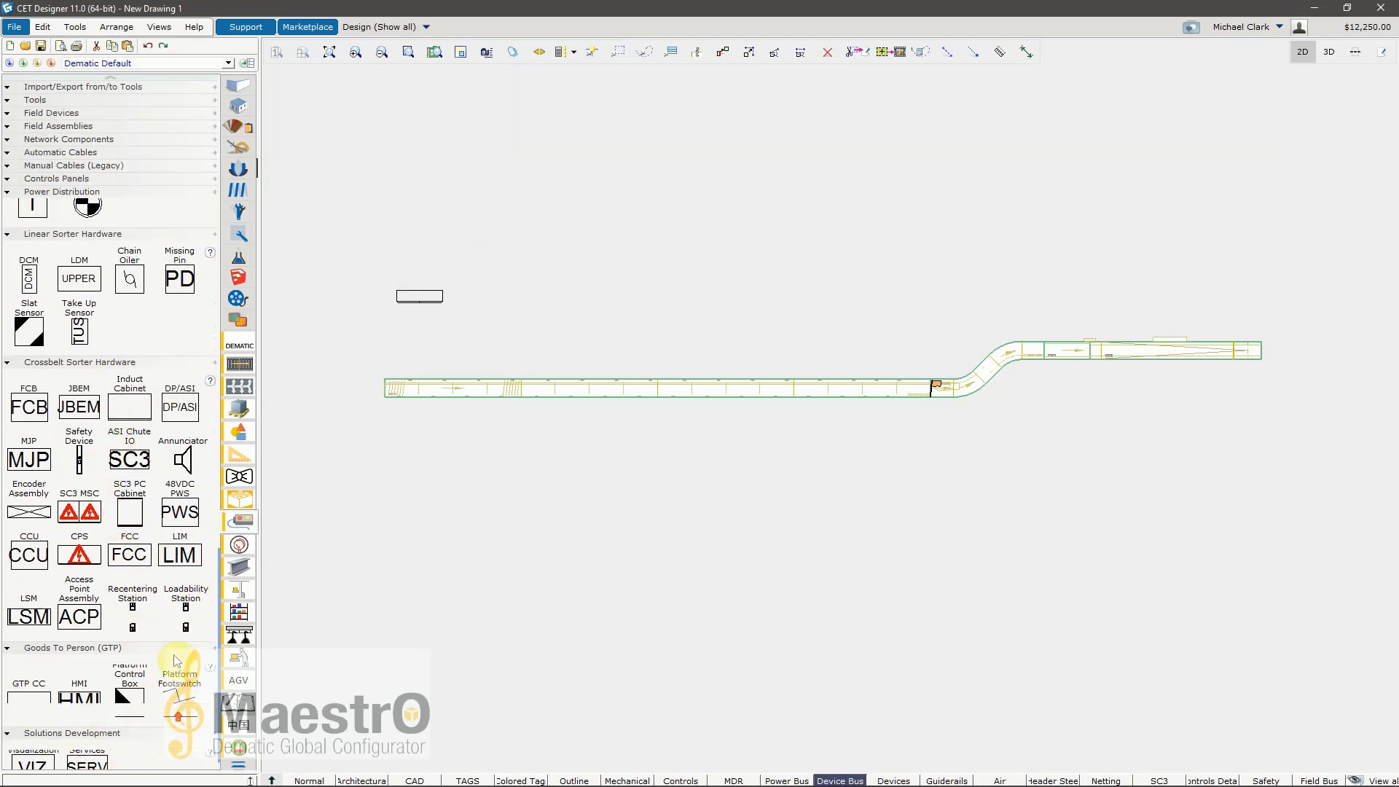
scroll(124, 664, "up", 5)
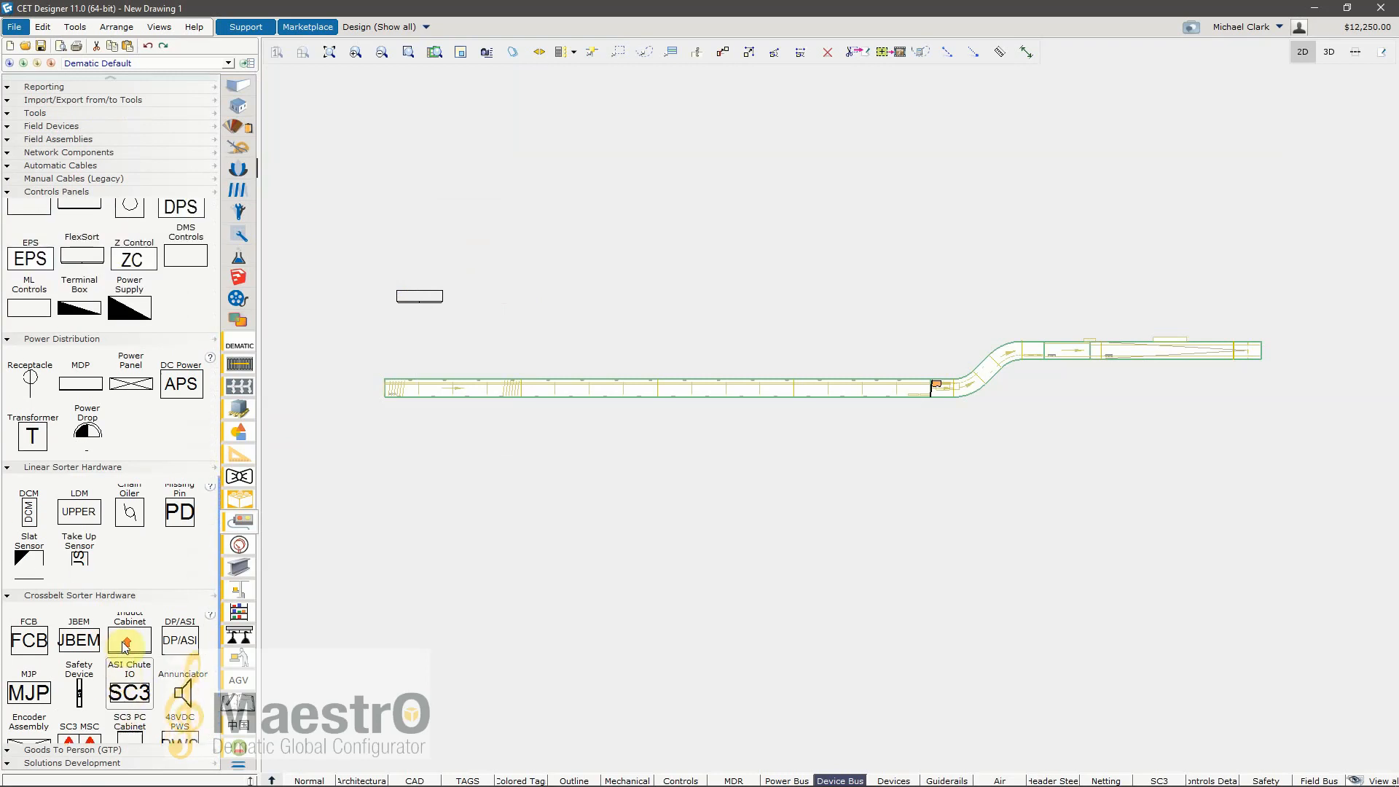
scroll(115, 654, "up", 5)
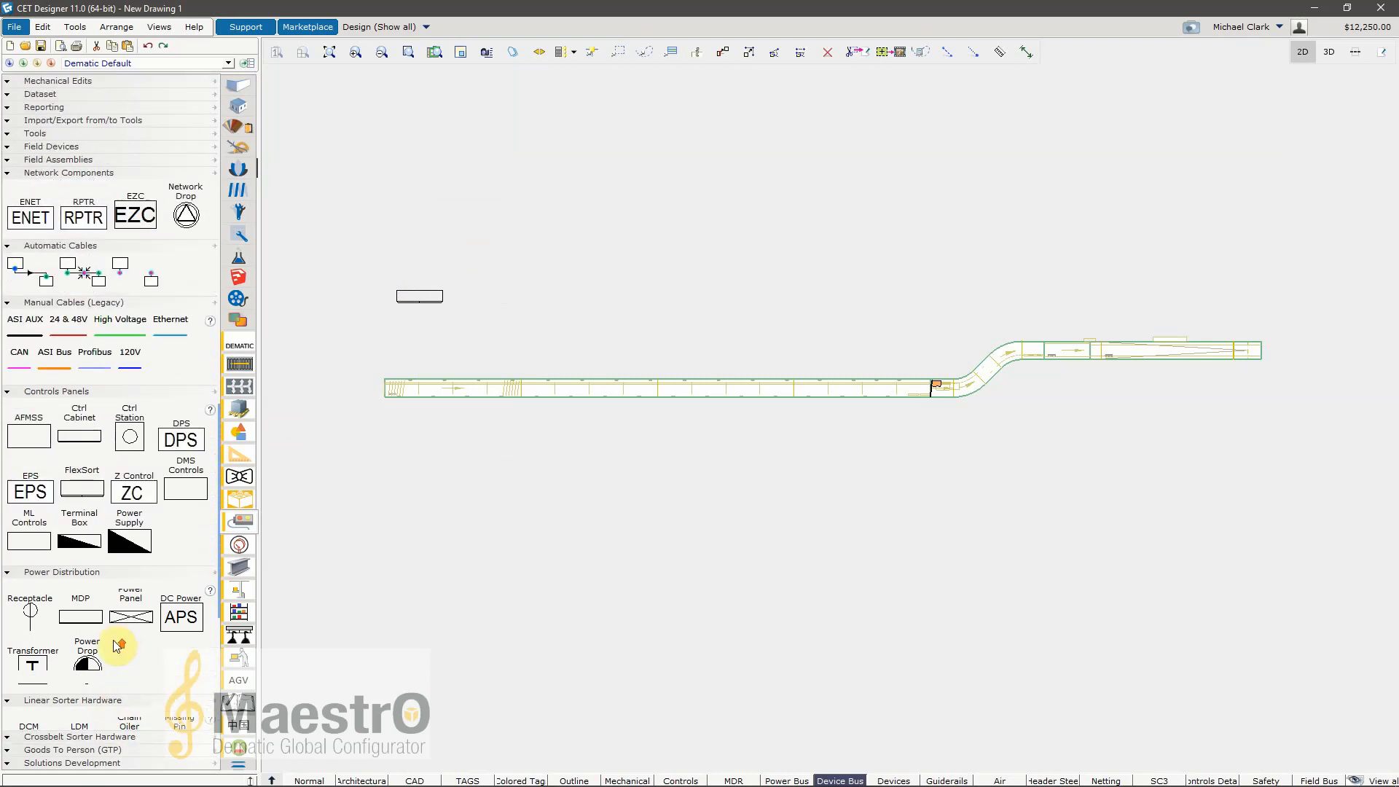
scroll(138, 558, "up", 4)
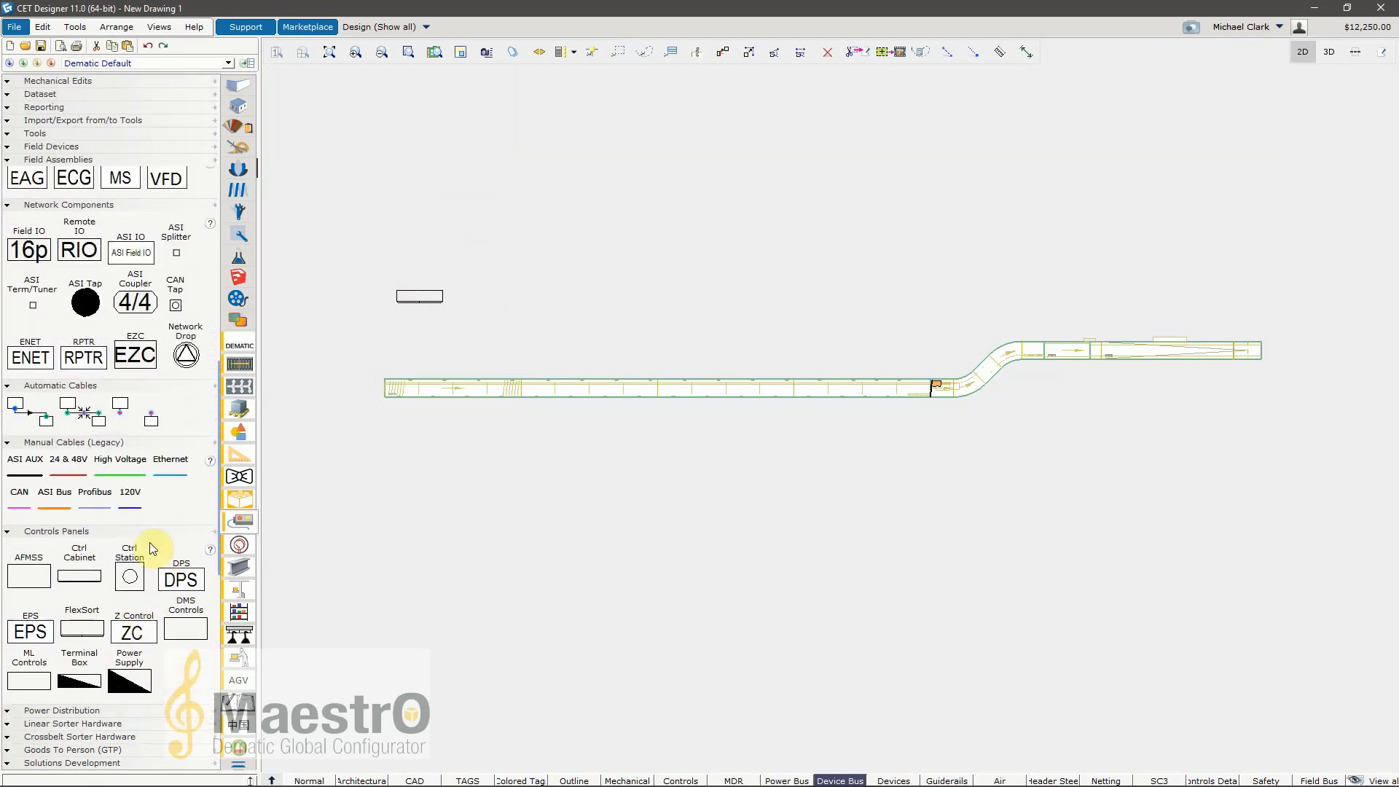
scroll(186, 405, "up", 4)
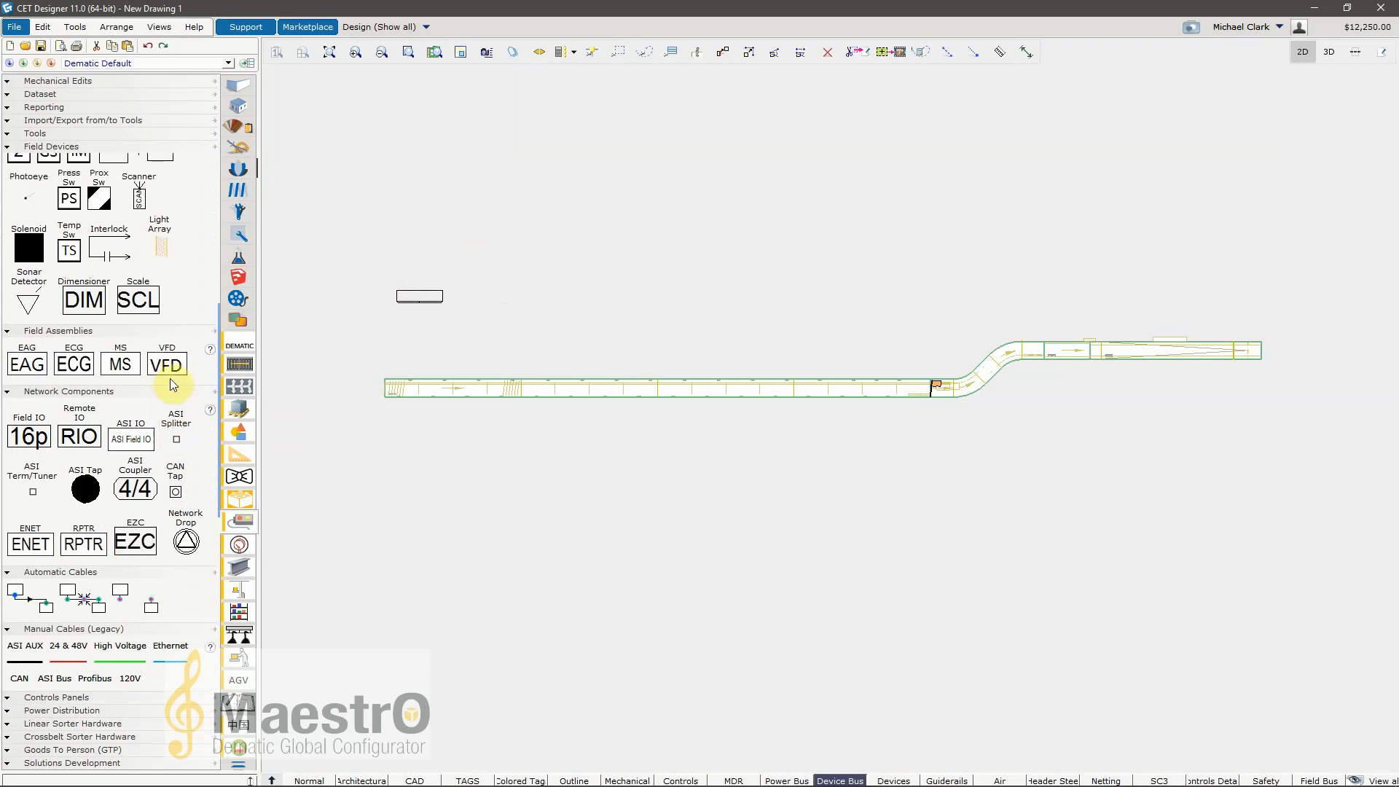
Step: Examine the conveyor line and the FlexSort cabinet in 3D from several angles
scroll(131, 389, "up", 5)
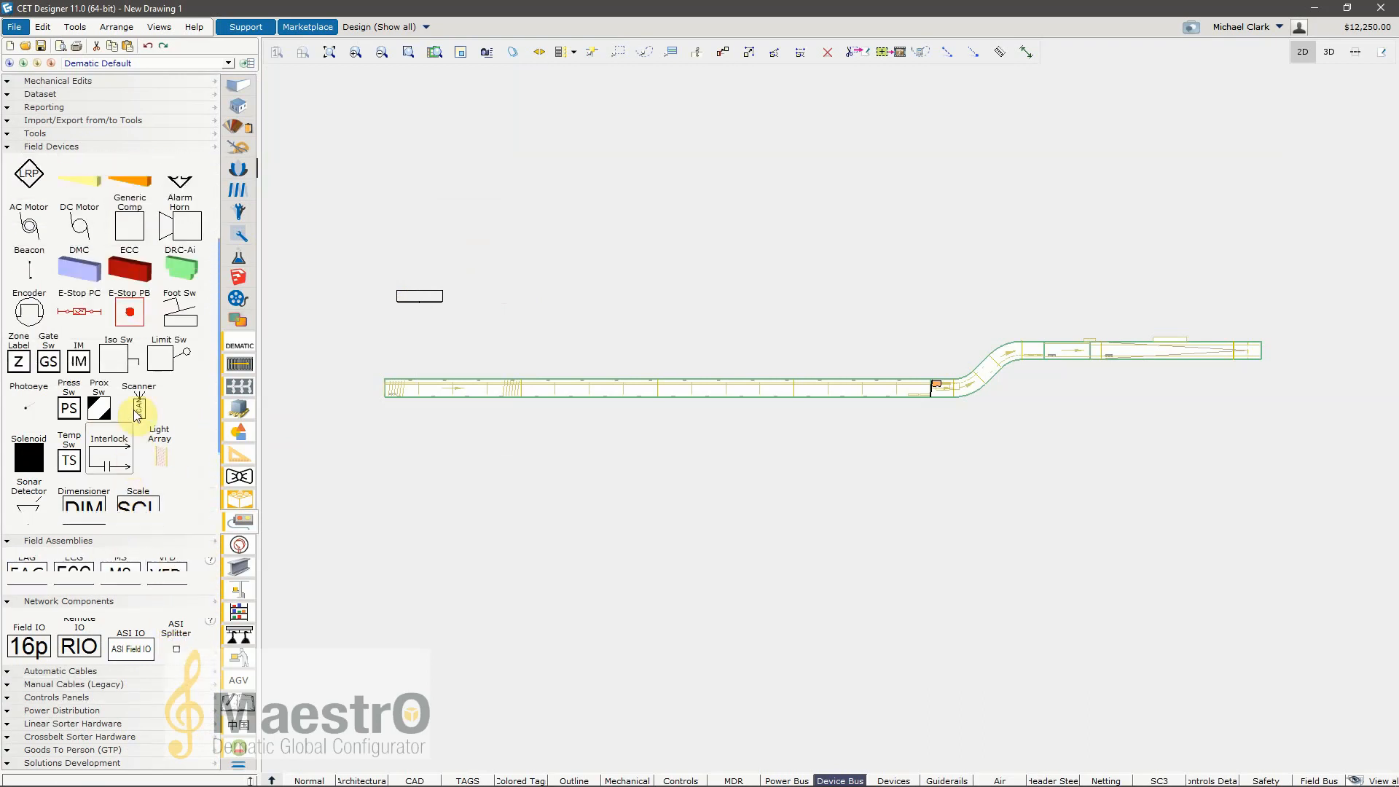
scroll(110, 393, "up", 1)
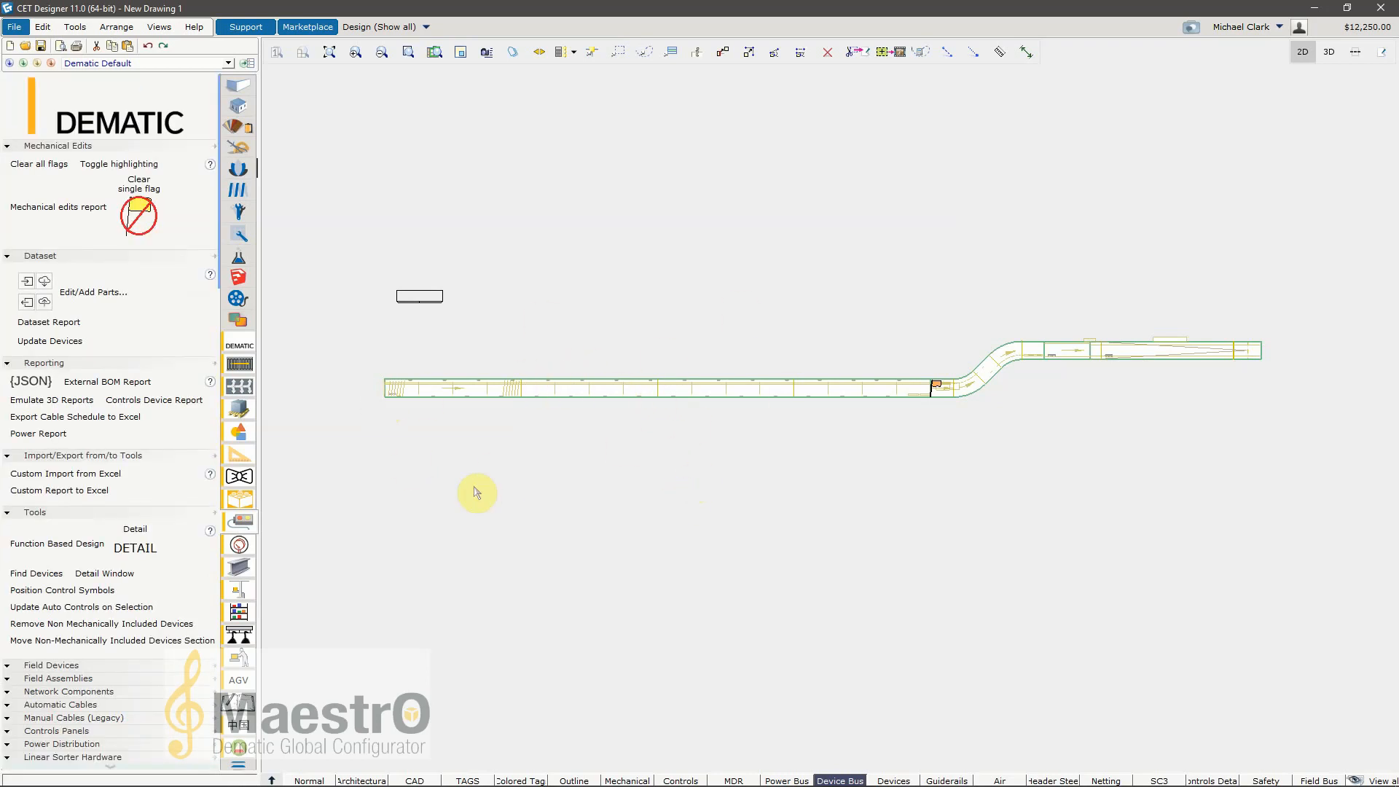
left_click(1329, 52)
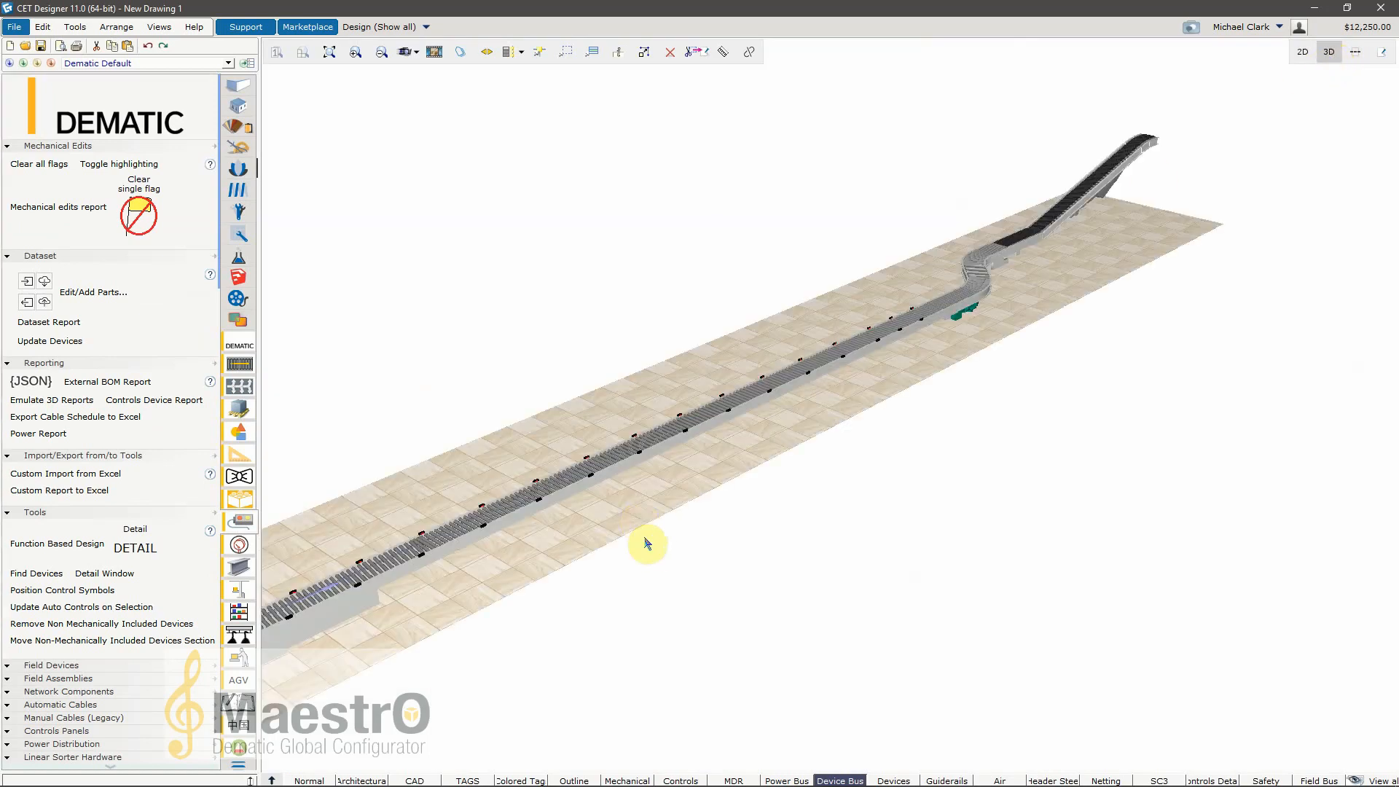
middle_click_drag(665, 532, 604, 562)
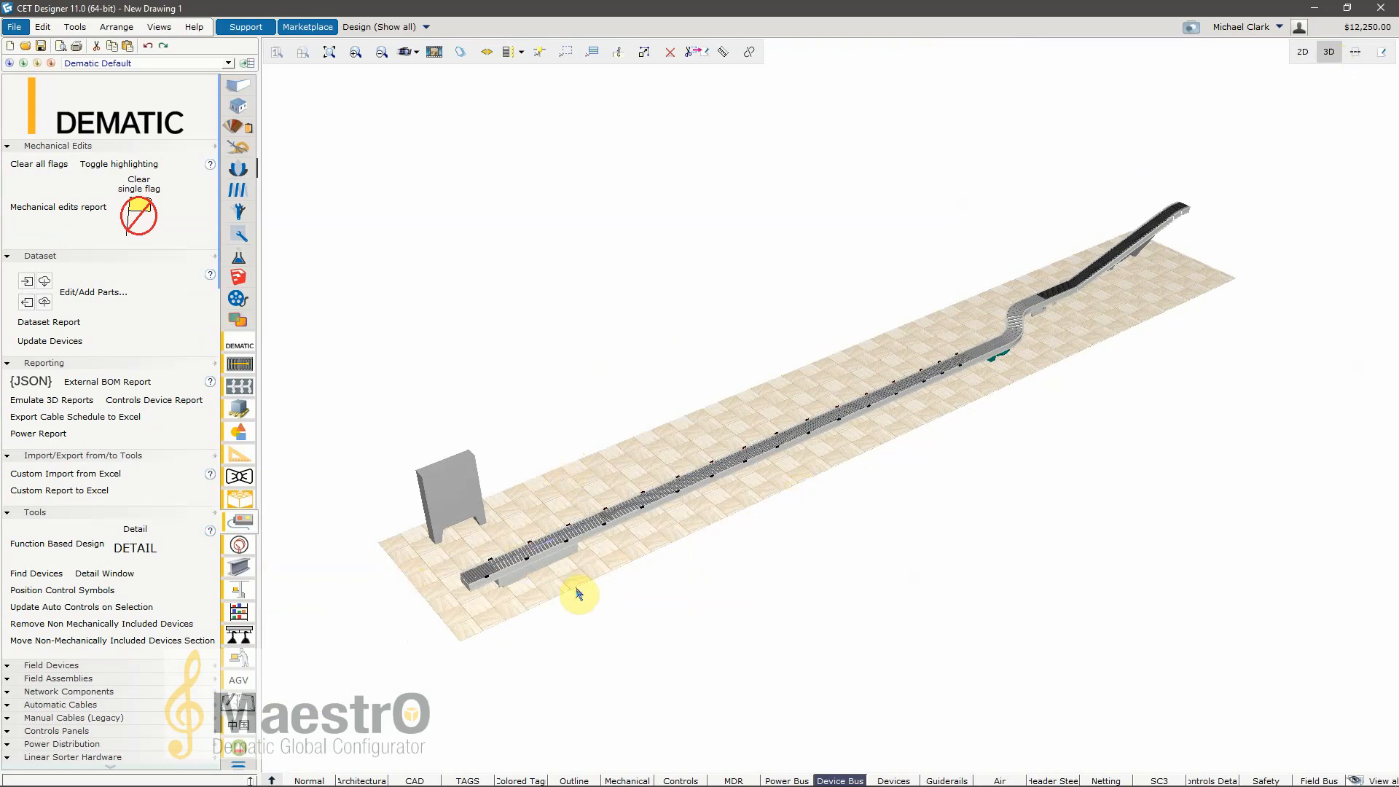
middle_click_drag(666, 539, 685, 531)
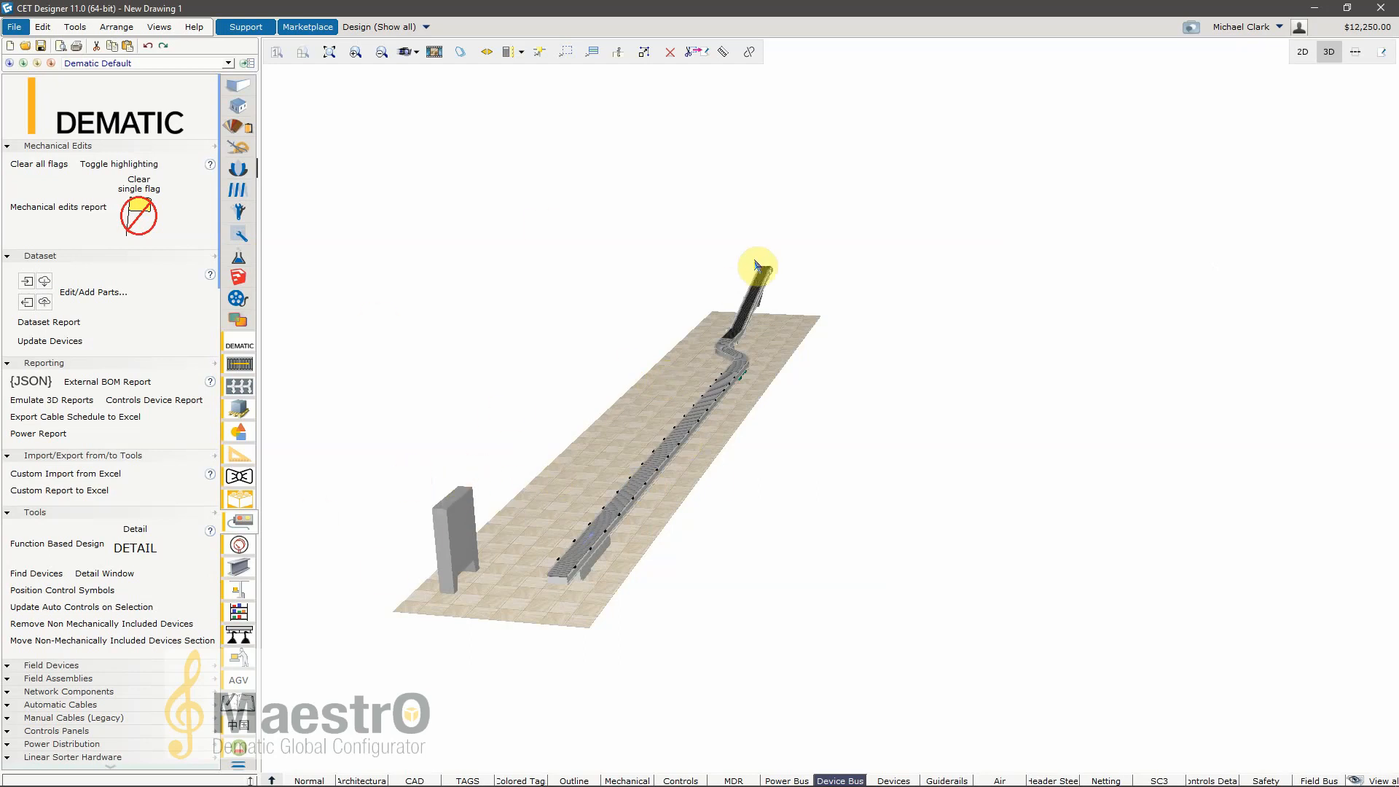
middle_click_drag(561, 548, 378, 487)
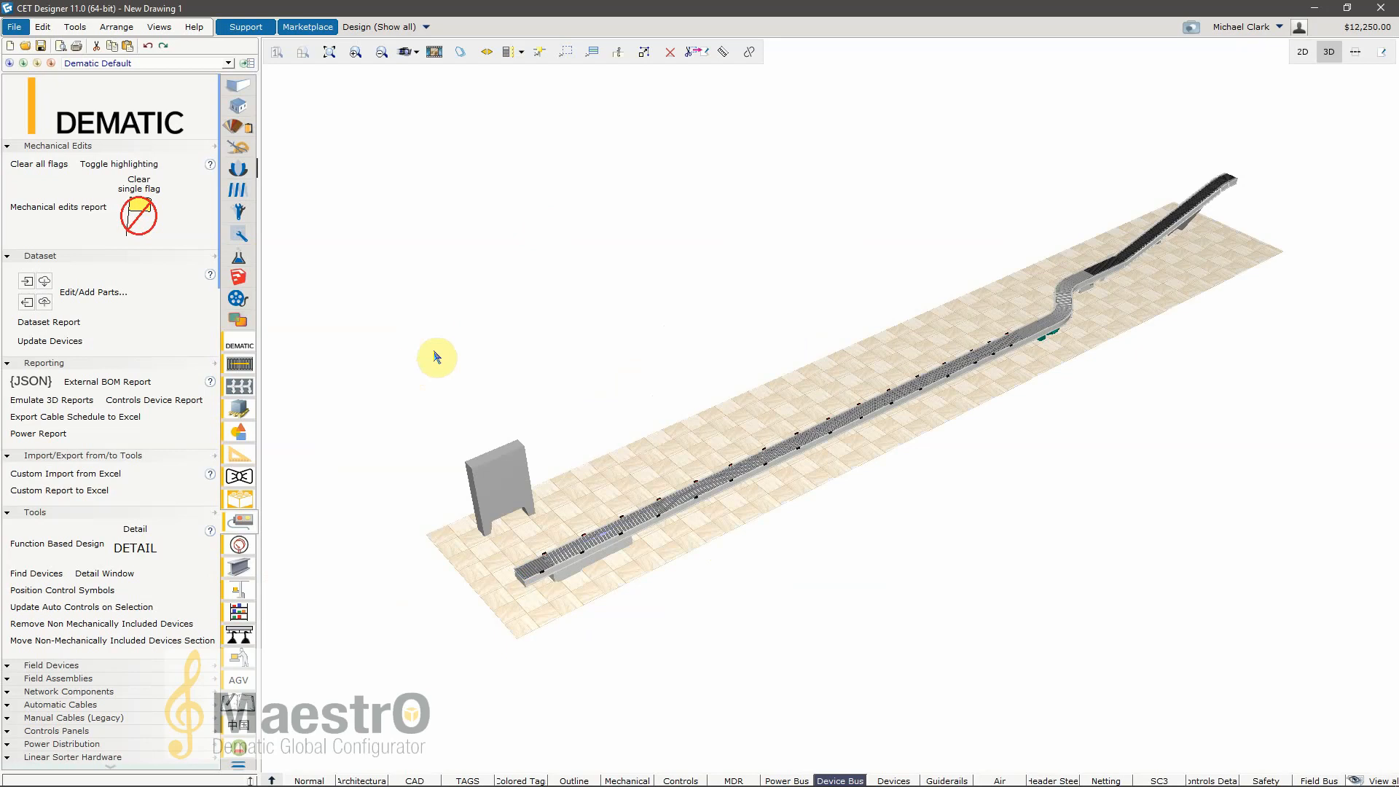
Step: Inspect the FlexSort cabinet's properties in 3D and return to the 2D view
left_click(501, 484)
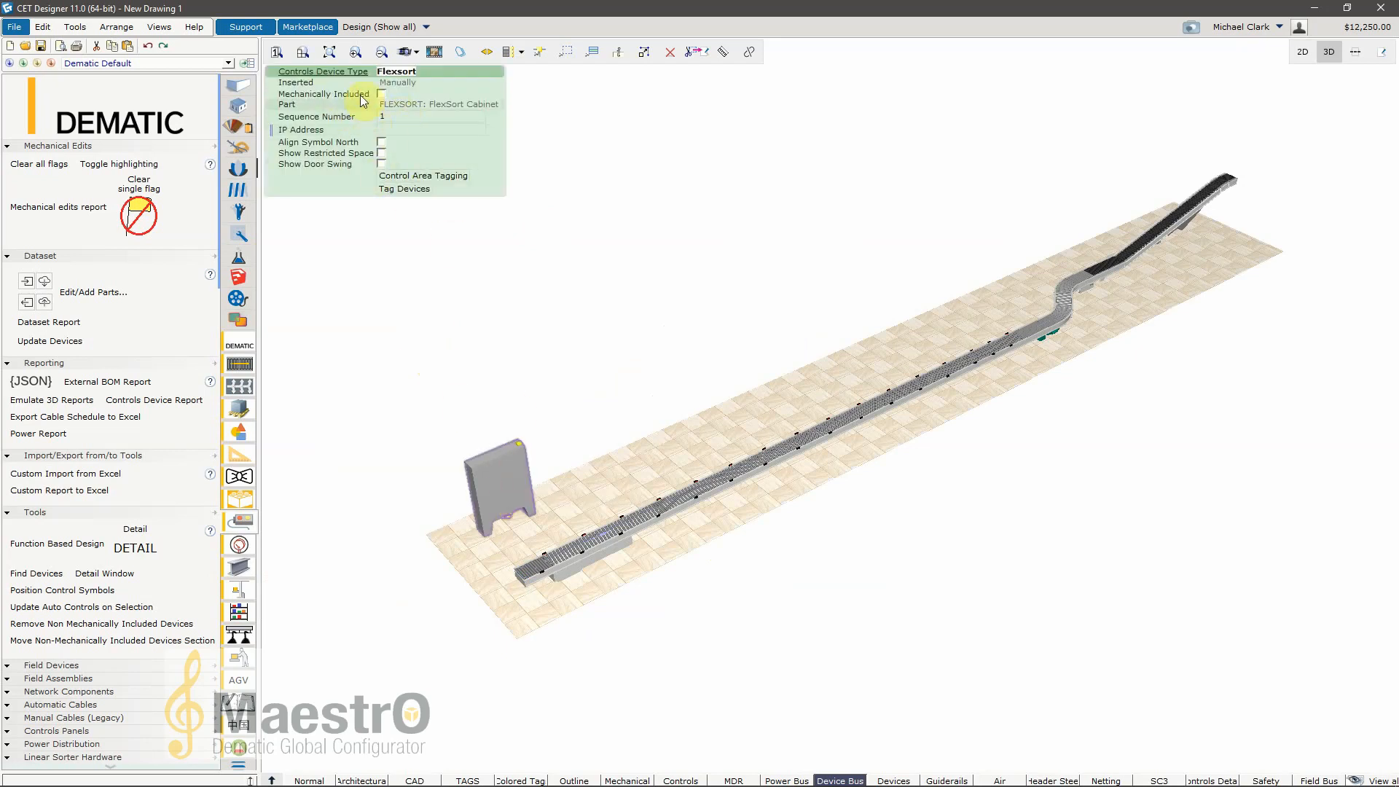
left_click(661, 257)
left_click_drag(609, 383, 639, 365)
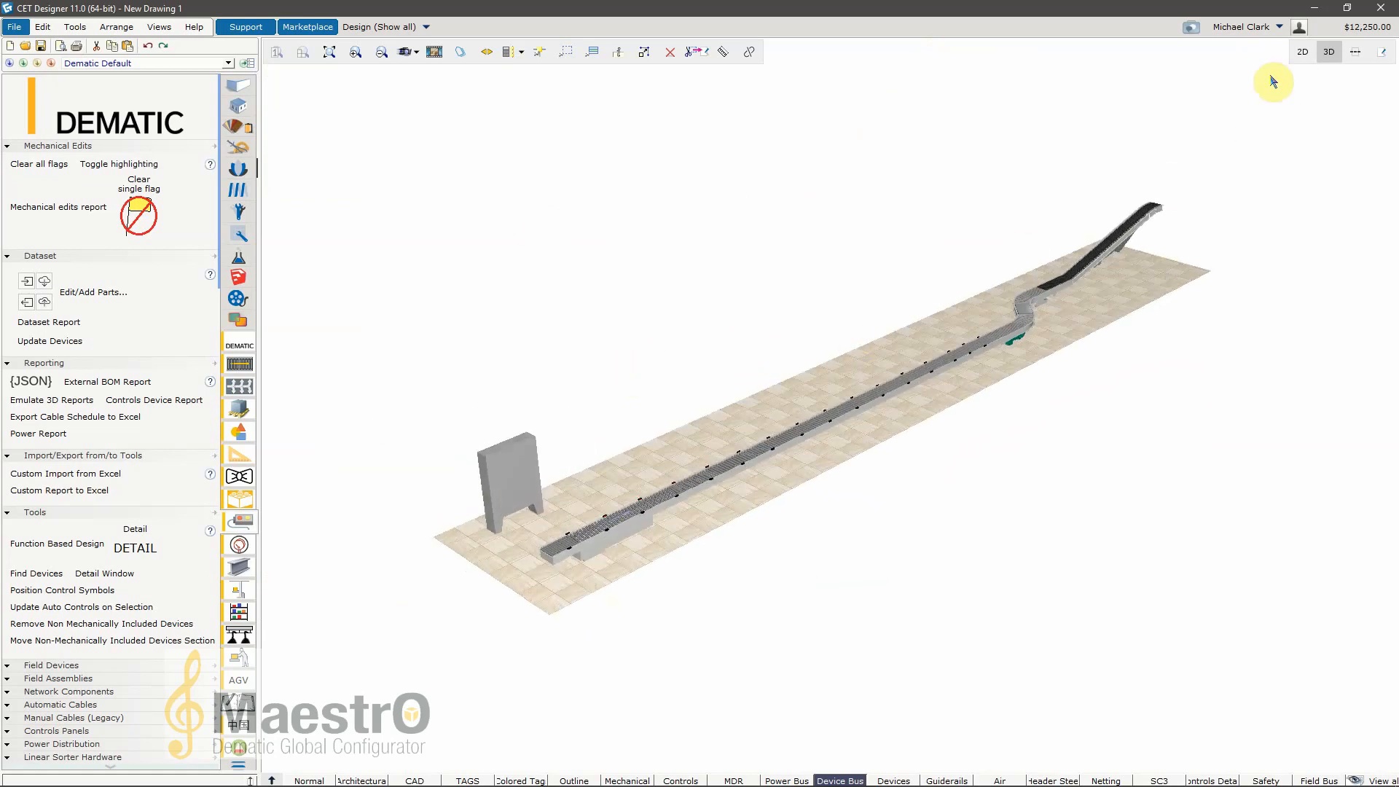
left_click(1302, 52)
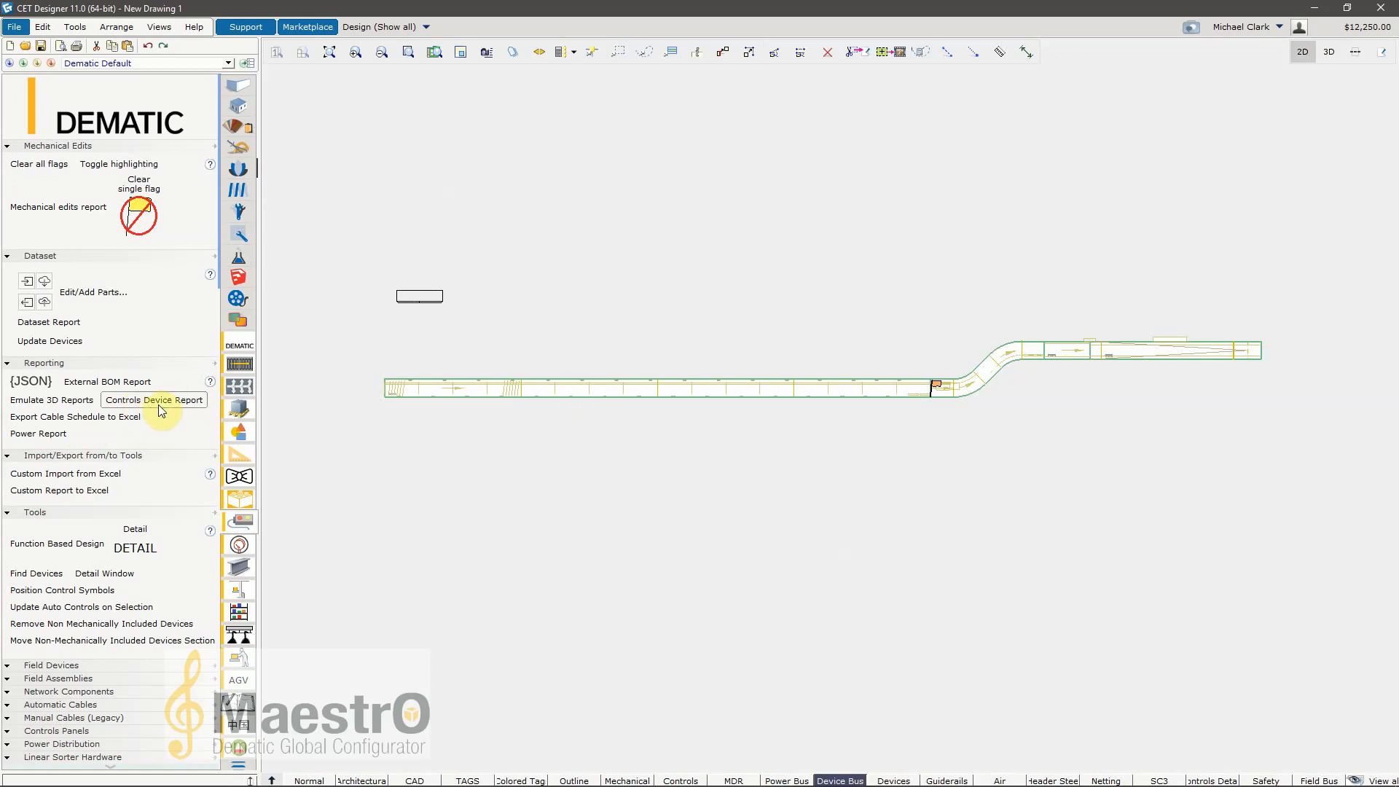
Step: Review the dataset, reporting, import/export, tools and field device sections of the controls library, and return to its beginning
scroll(155, 478, "down", 3)
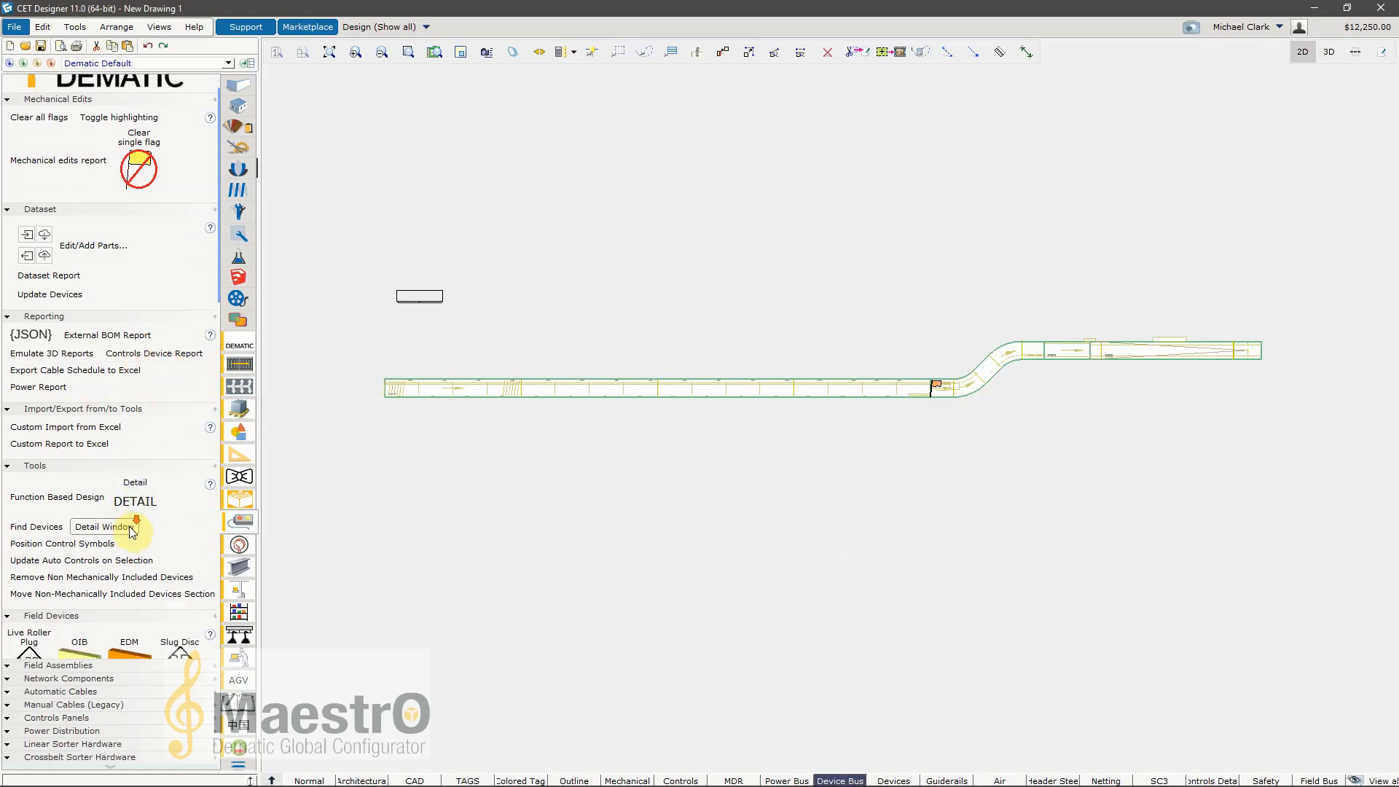
scroll(116, 473, "down", 1)
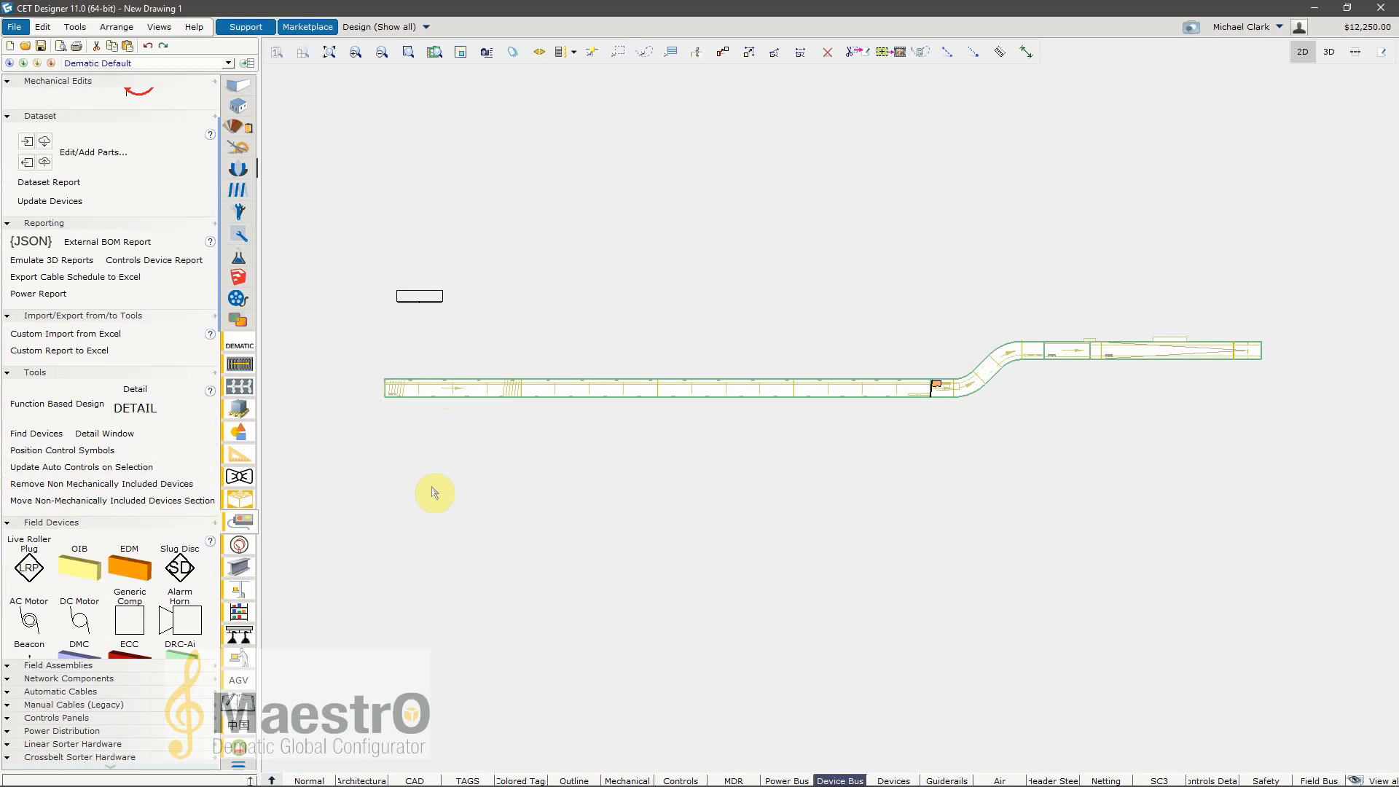
scroll(375, 446, "down", 1)
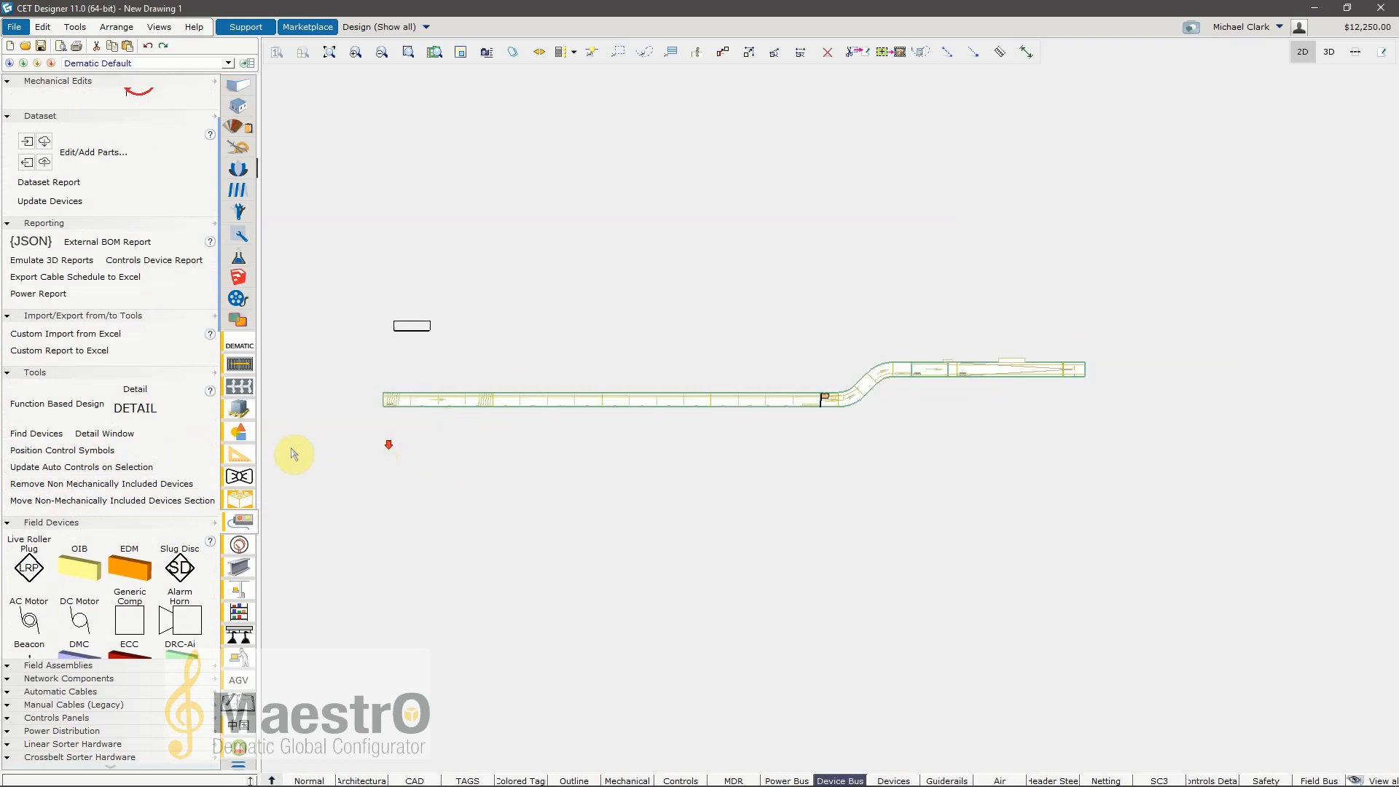
scroll(76, 386, "down", 2)
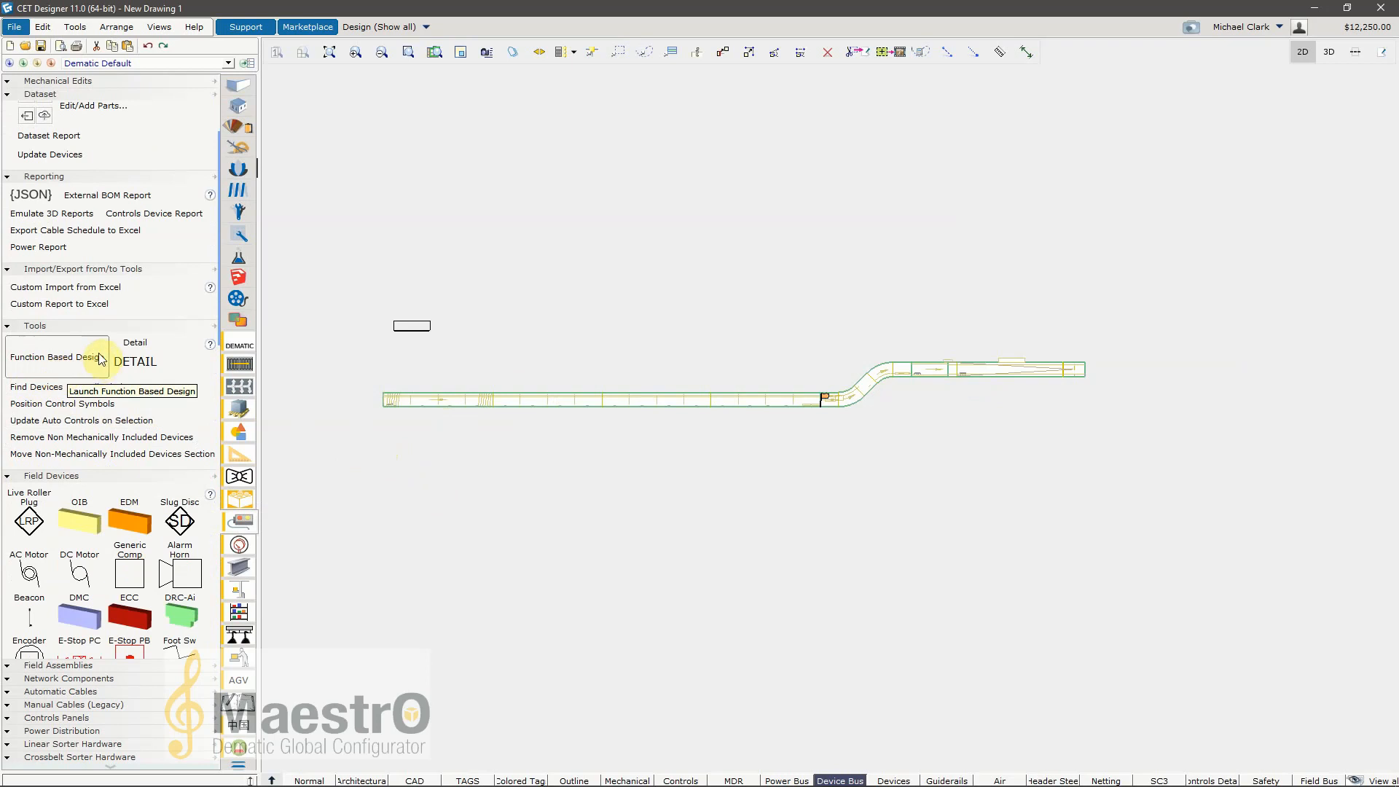
scroll(120, 462, "down", 8)
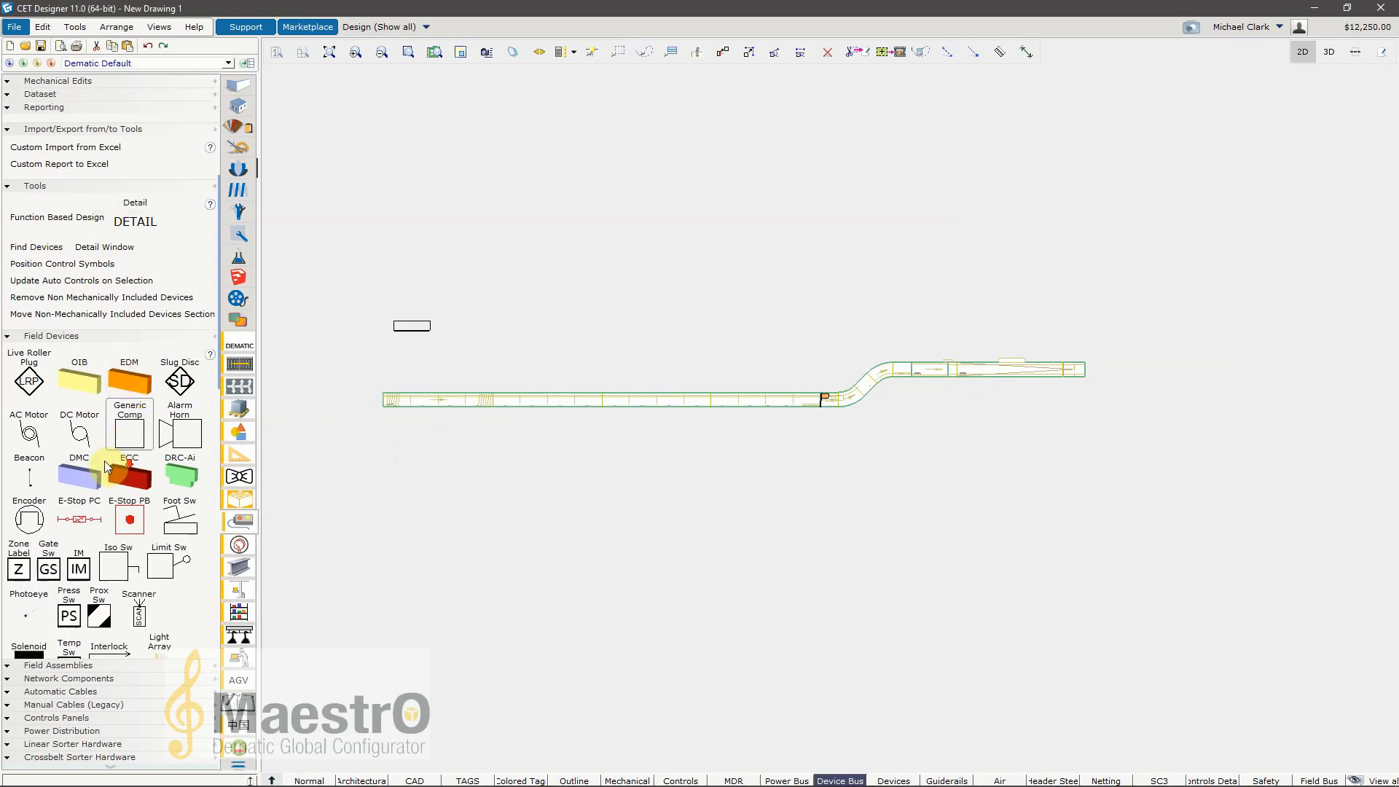
scroll(120, 462, "down", 6)
scroll(138, 462, "up", 14)
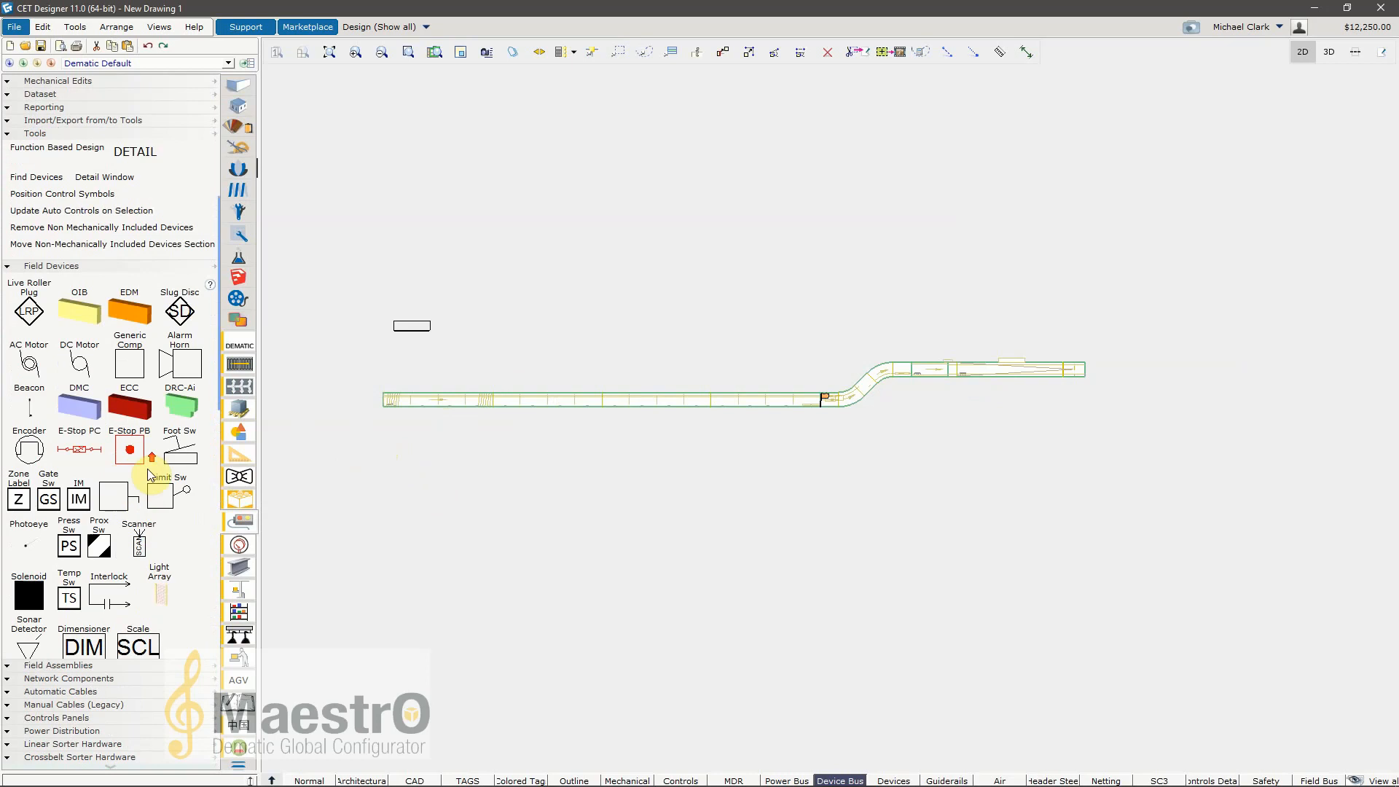
scroll(150, 462, "up", 10)
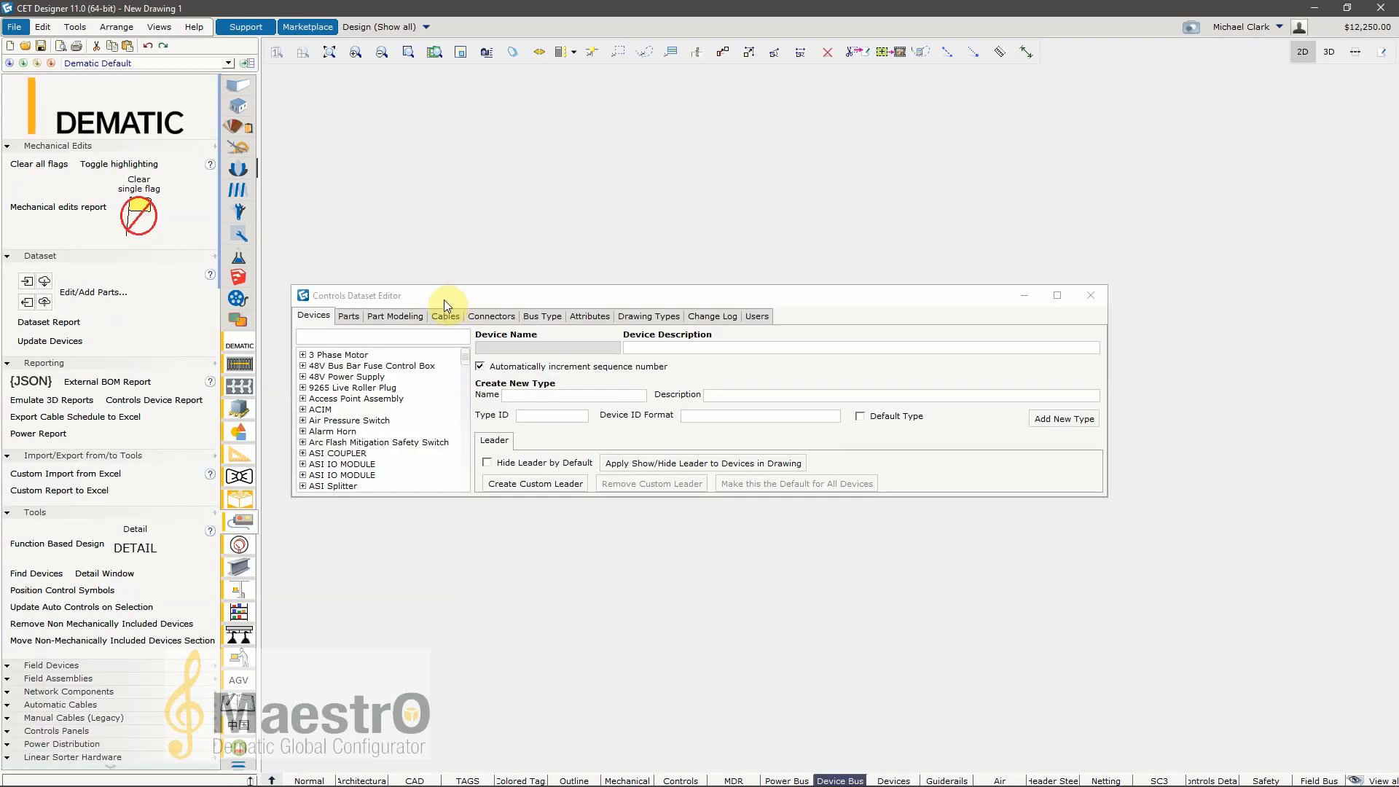
Step: Examine the parts list with its part numbers, costs and dimensions in the Controls Dataset Editor
left_click(402, 318)
left_click(349, 316)
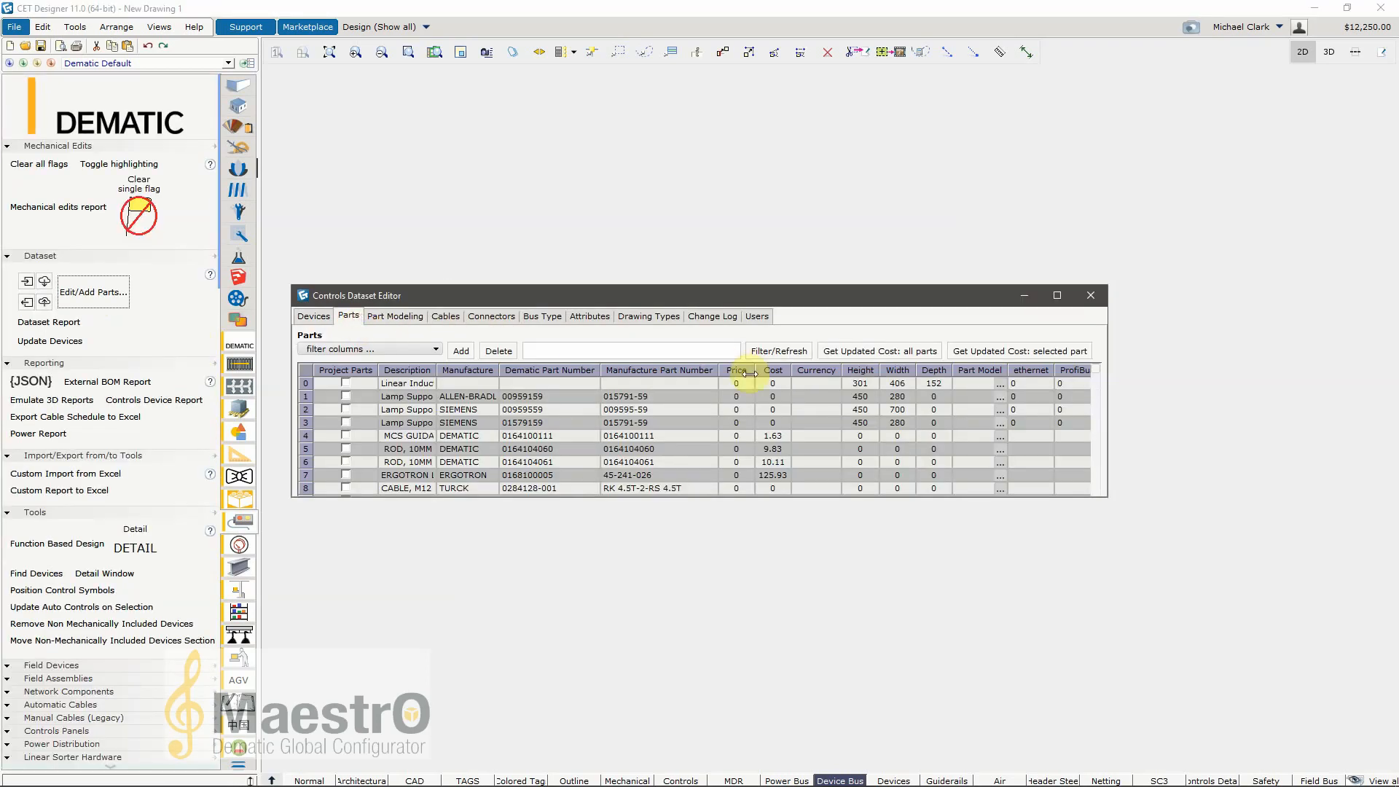
scroll(884, 427, "down", 4)
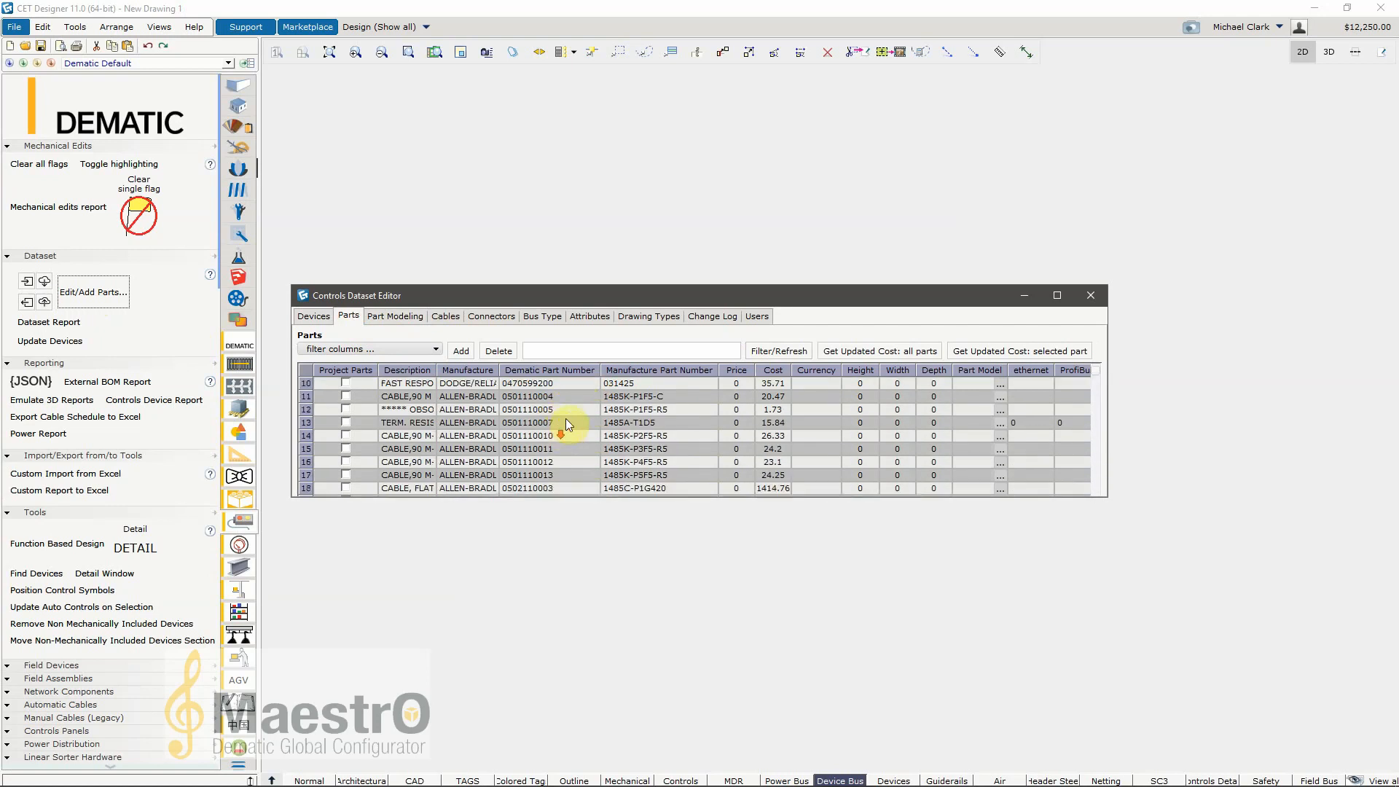
scroll(799, 418, "down", 2)
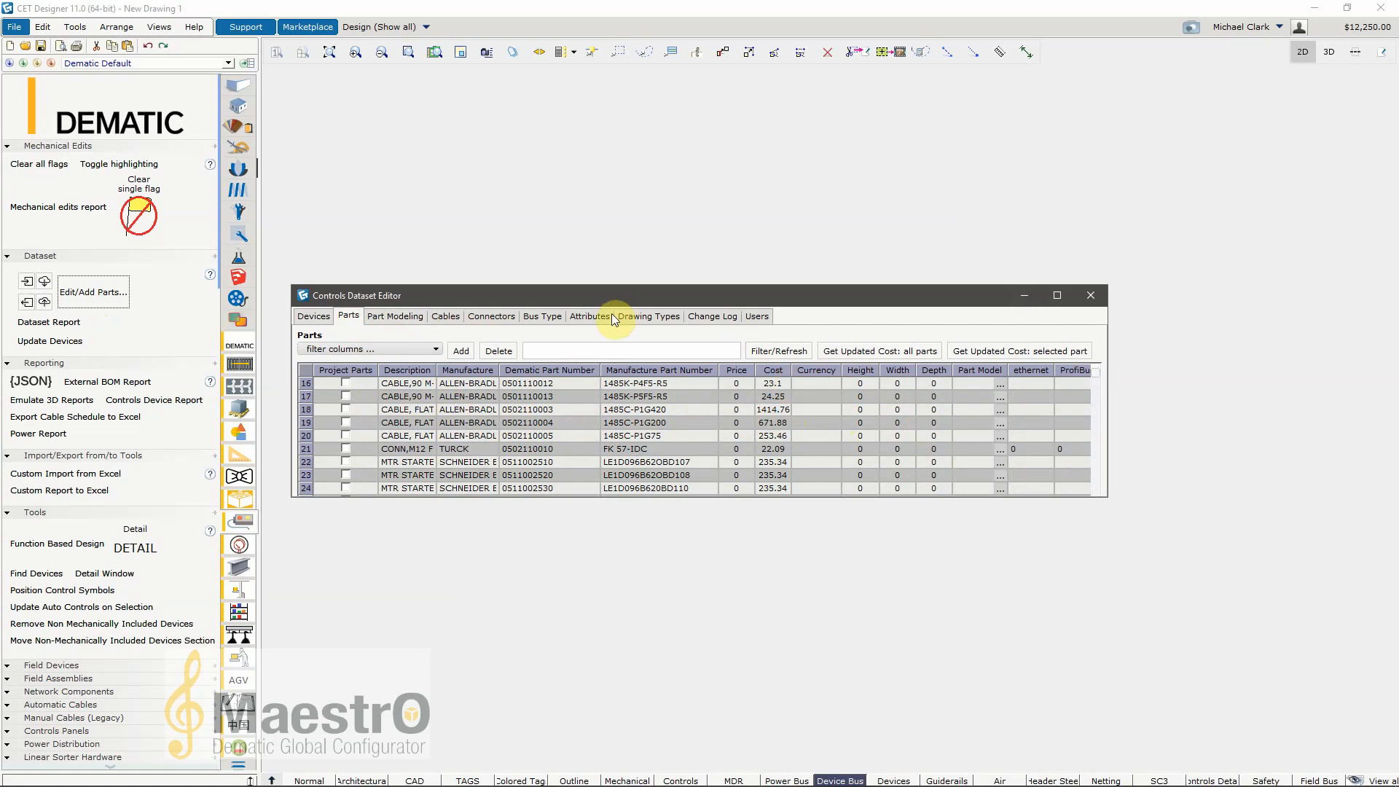
Step: Close the Controls Dataset Editor and update the existing devices to the new dataset
left_click(1091, 295)
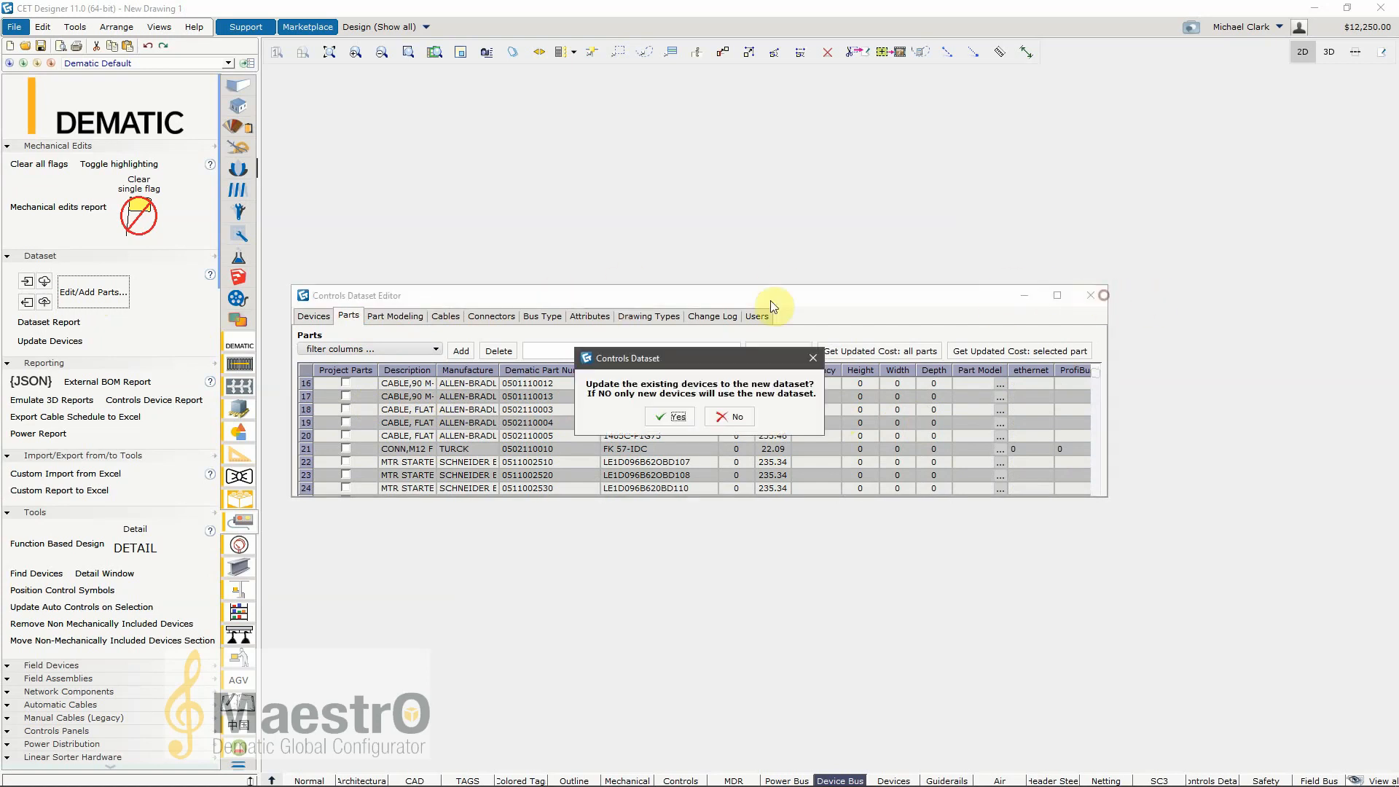
left_click(696, 415)
left_click(805, 430)
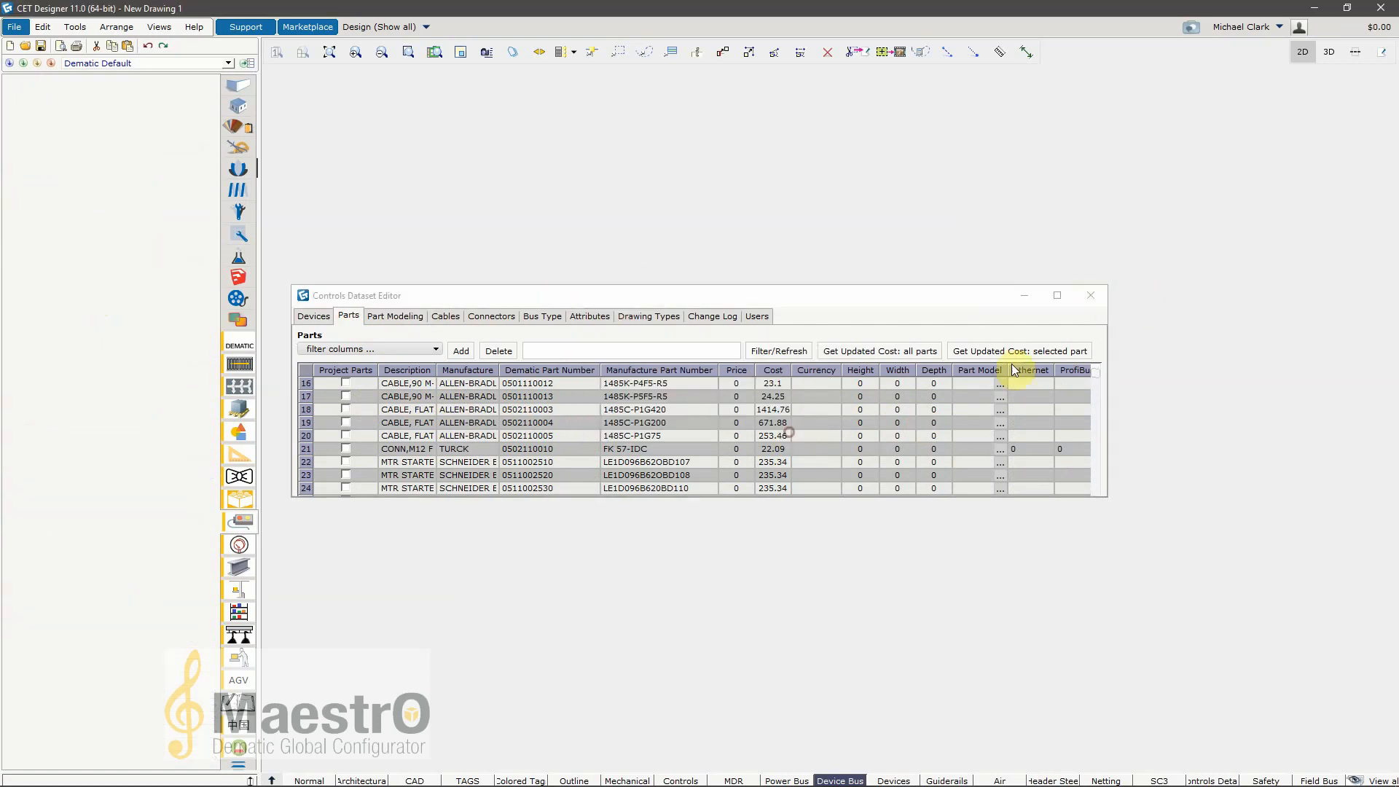
left_click(1088, 299)
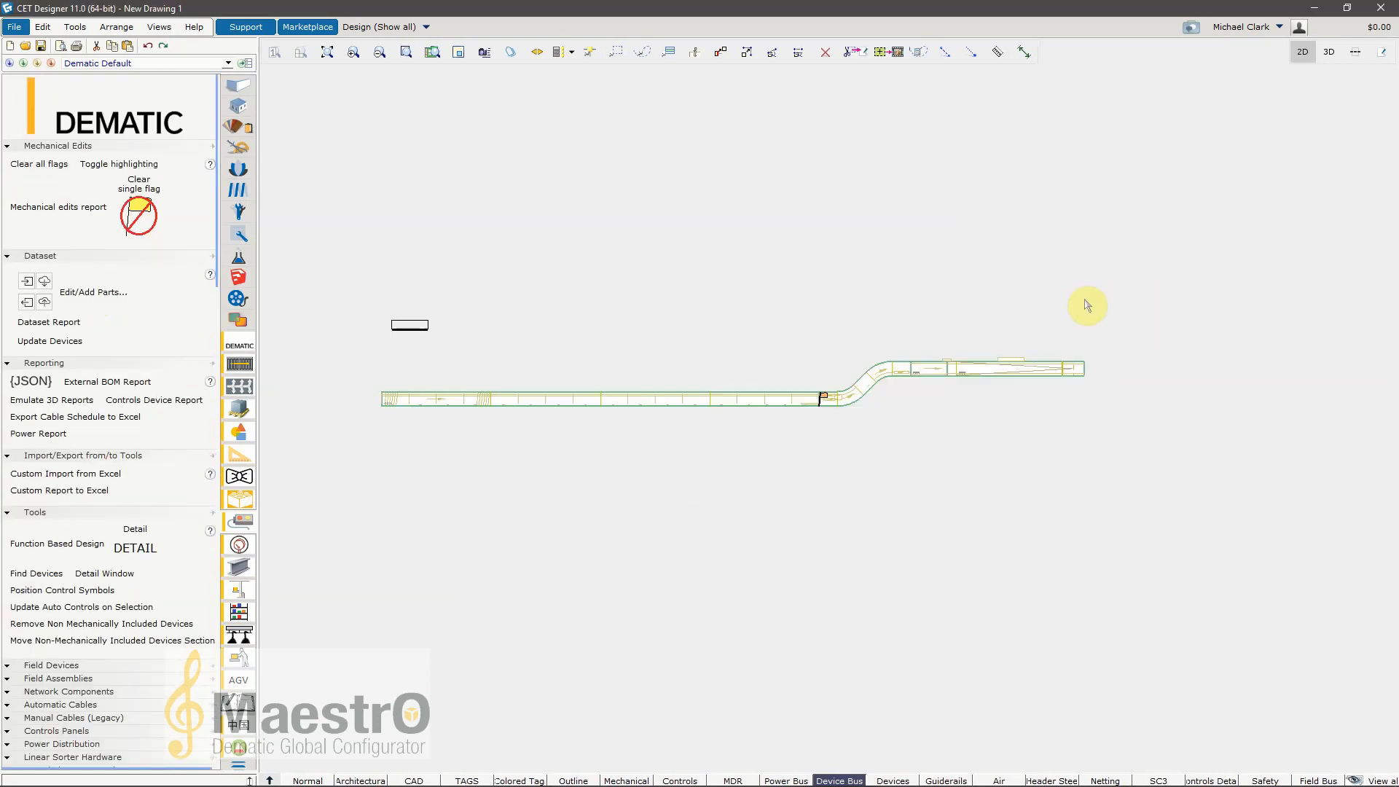
Step: Look through the datasets available for import from PMC, previewing NA_AMZN_STD and AlwaysON, and close the list without importing
left_click(45, 284)
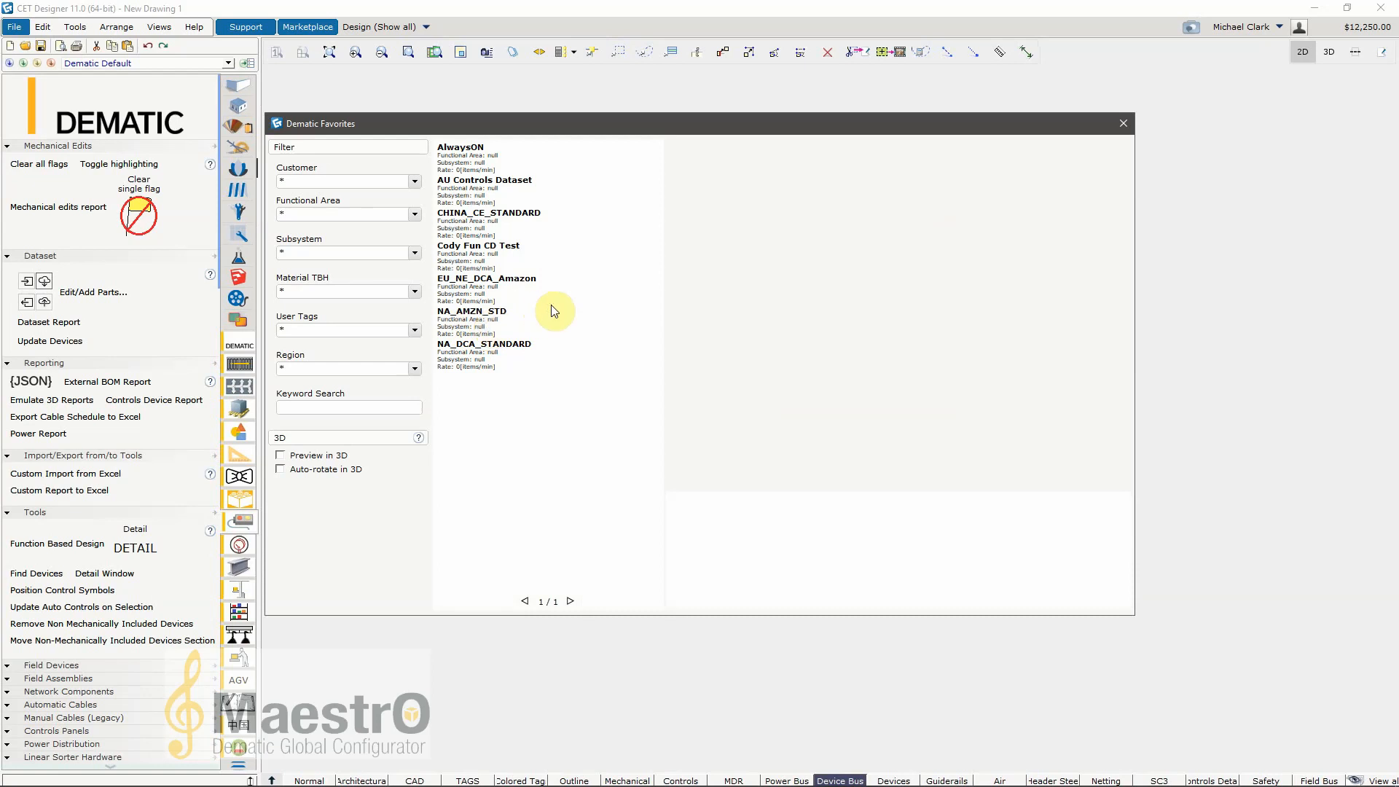
left_click(487, 322)
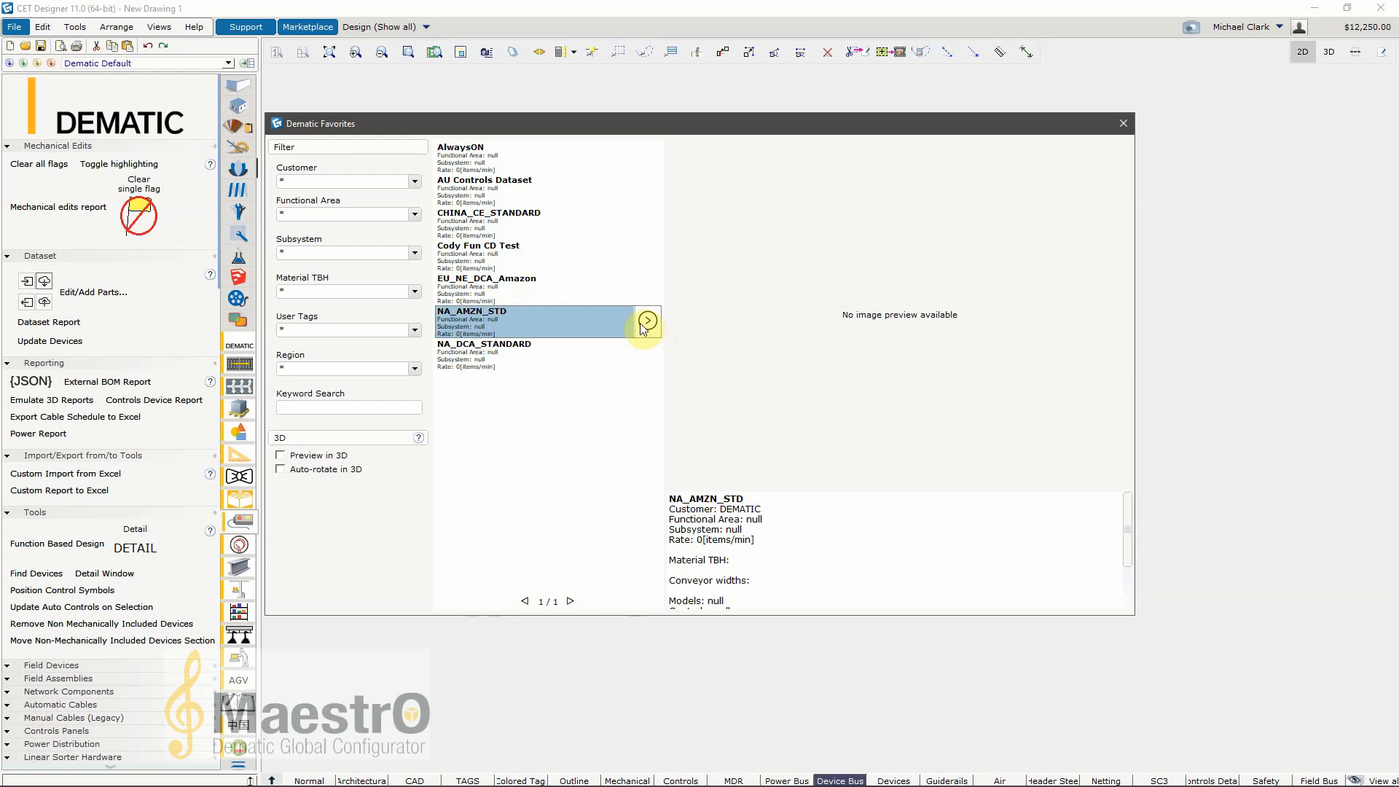
left_click(497, 158)
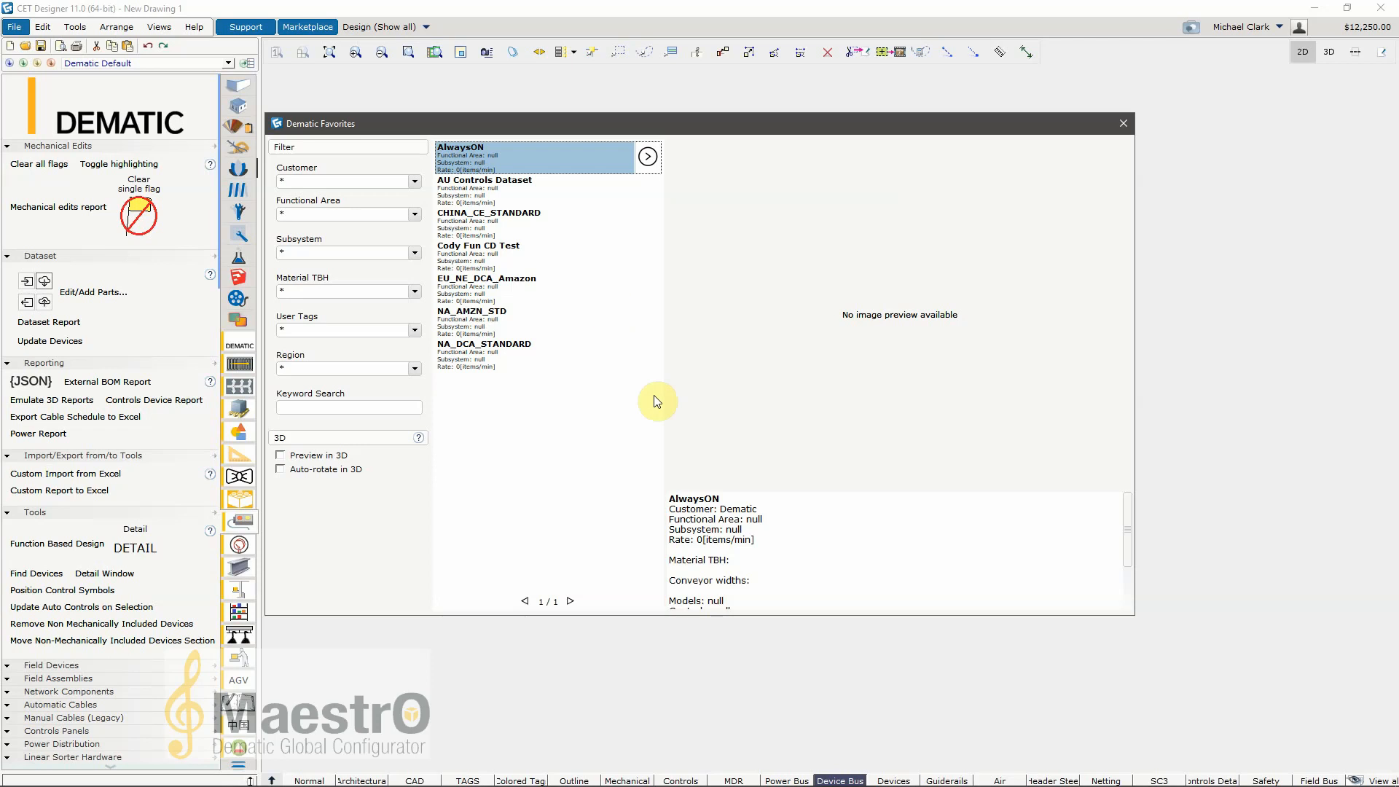
left_click(1121, 125)
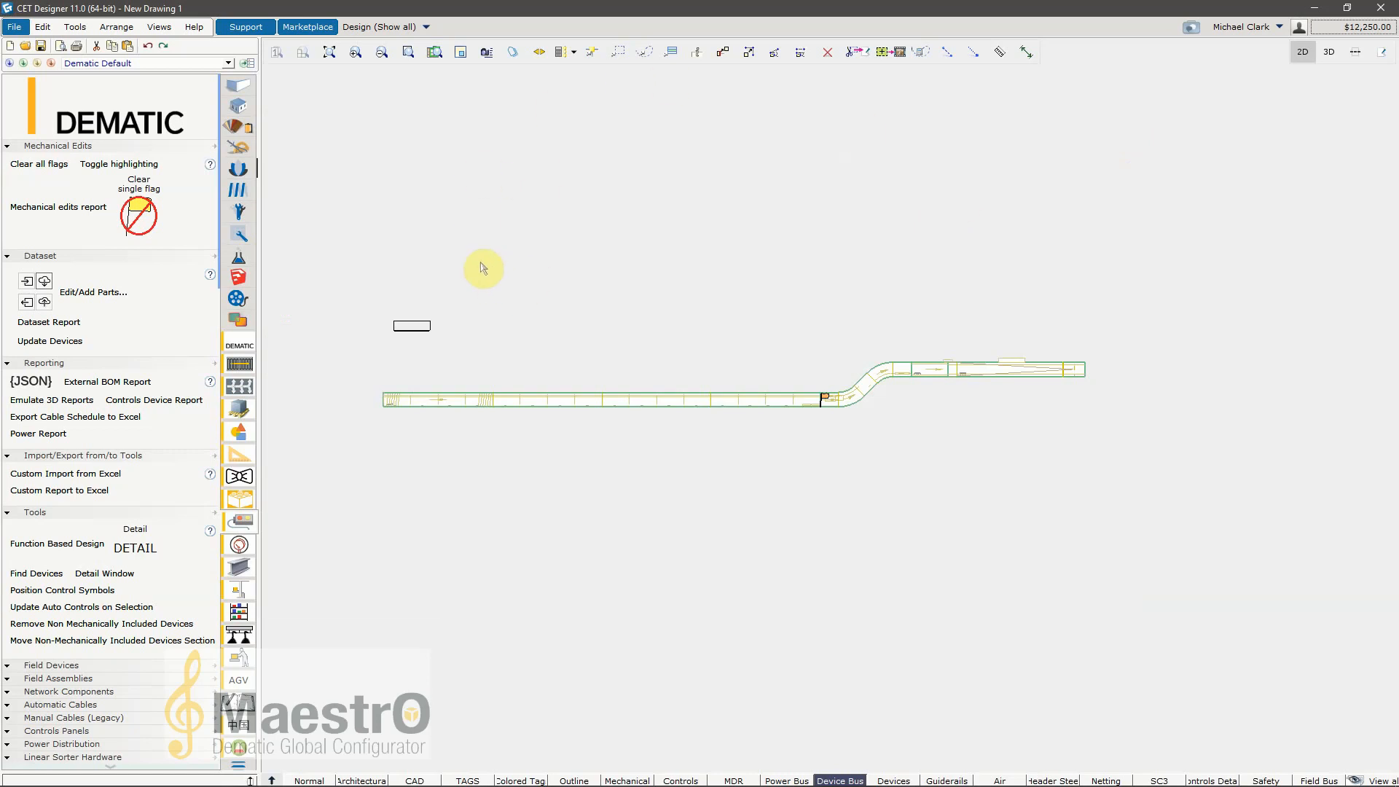
mouse_move(546, 351)
right_mouse_down()
mouse_move(583, 320)
mouse_move(546, 352)
right_mouse_up()
scroll(634, 342, "down", 3)
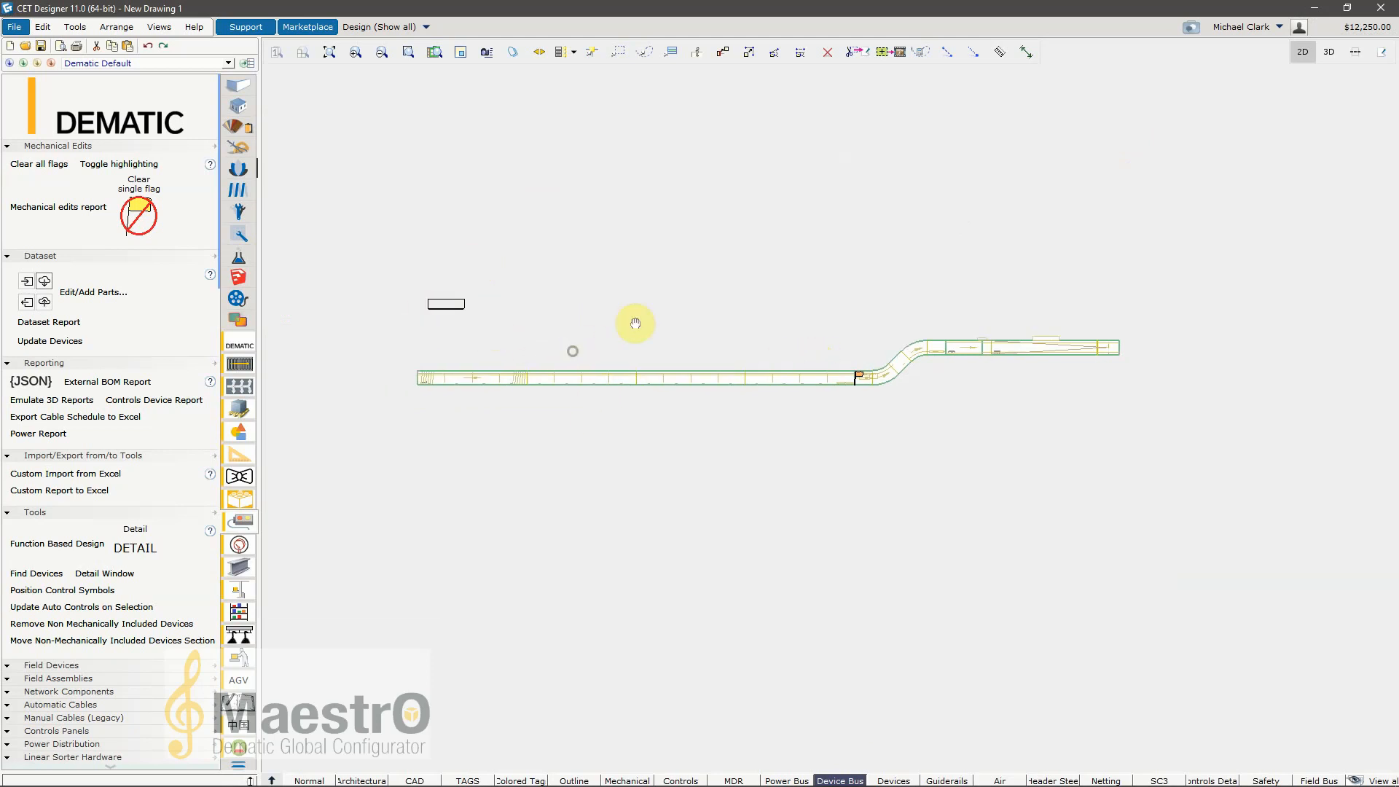
scroll(775, 376, "up", 2)
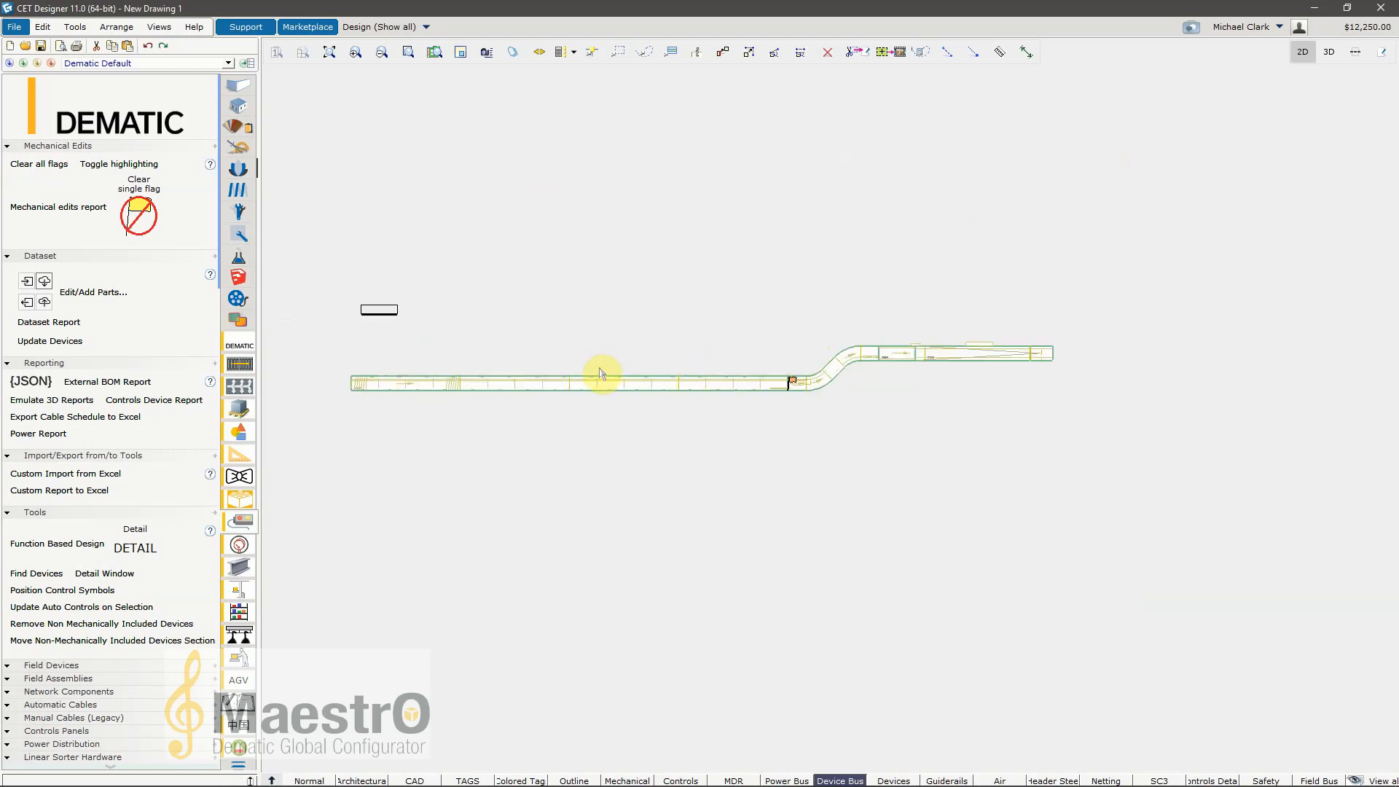